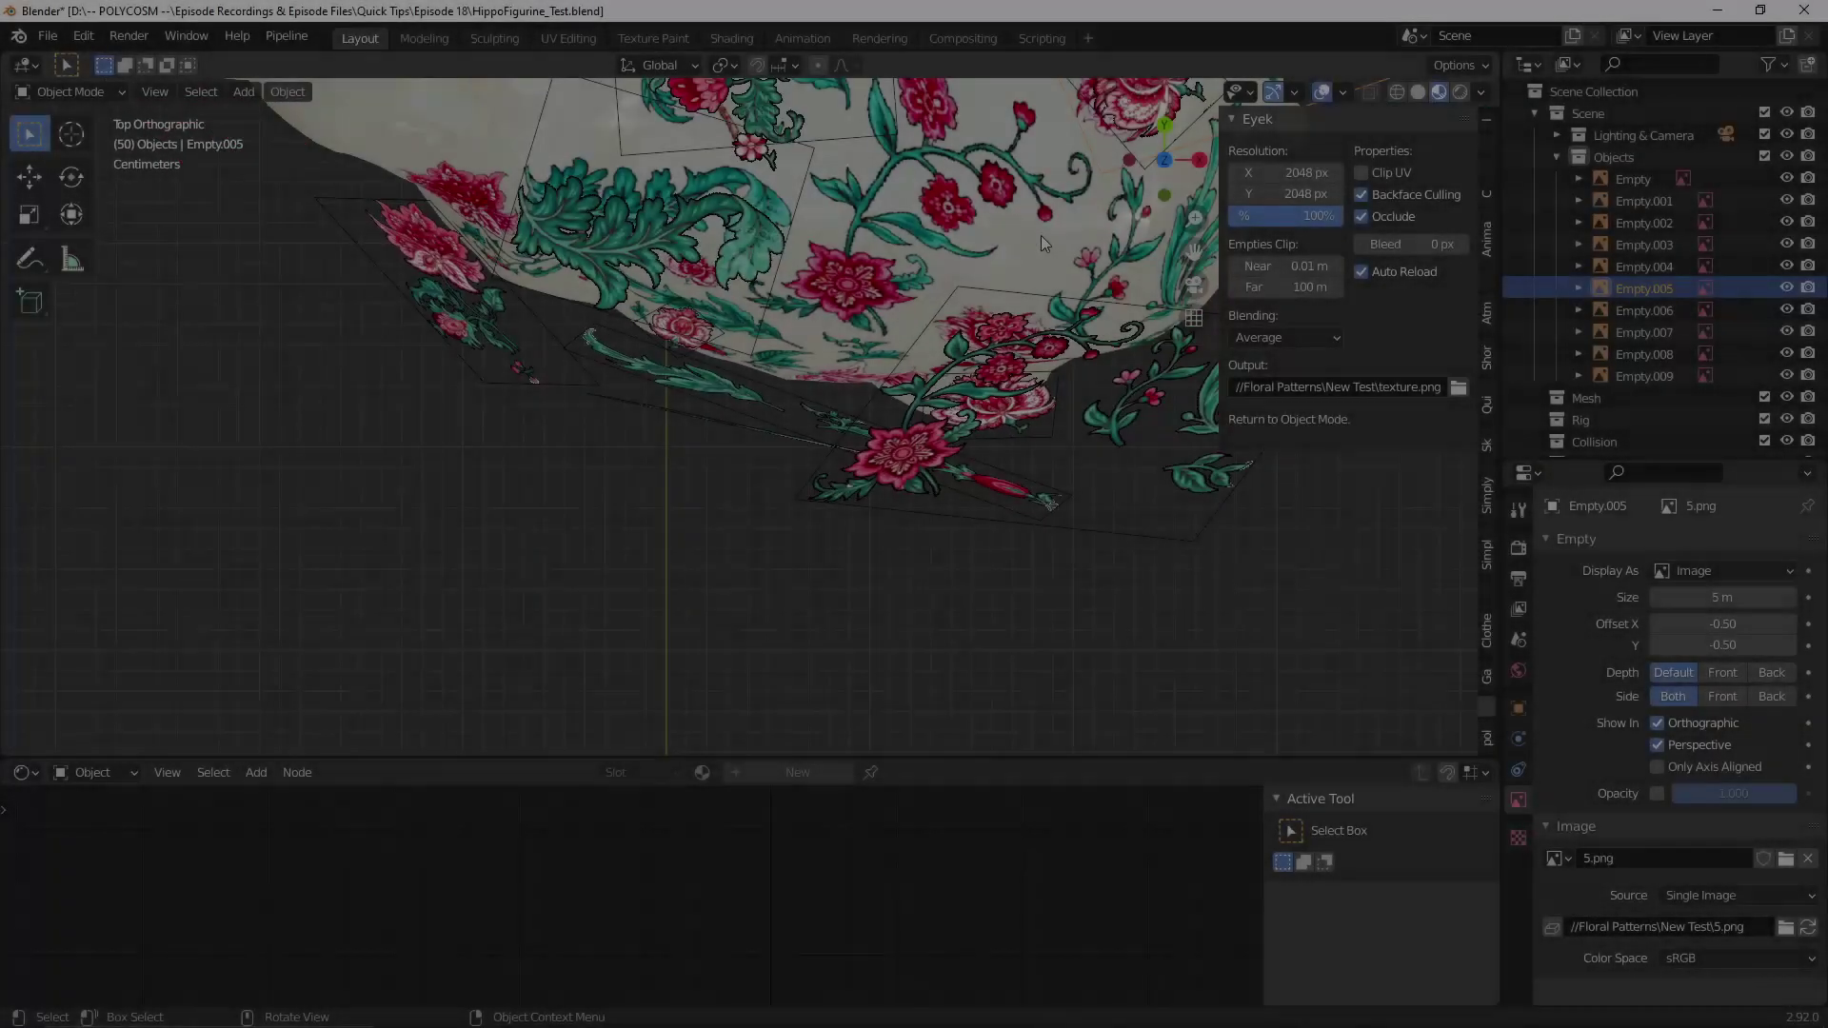
Move the 5.png floral decal across the upper rear of the hippo figurine and rotate it about -10°
scroll(912, 405, down, 3)
scroll(912, 405, up, 5)
key(g)
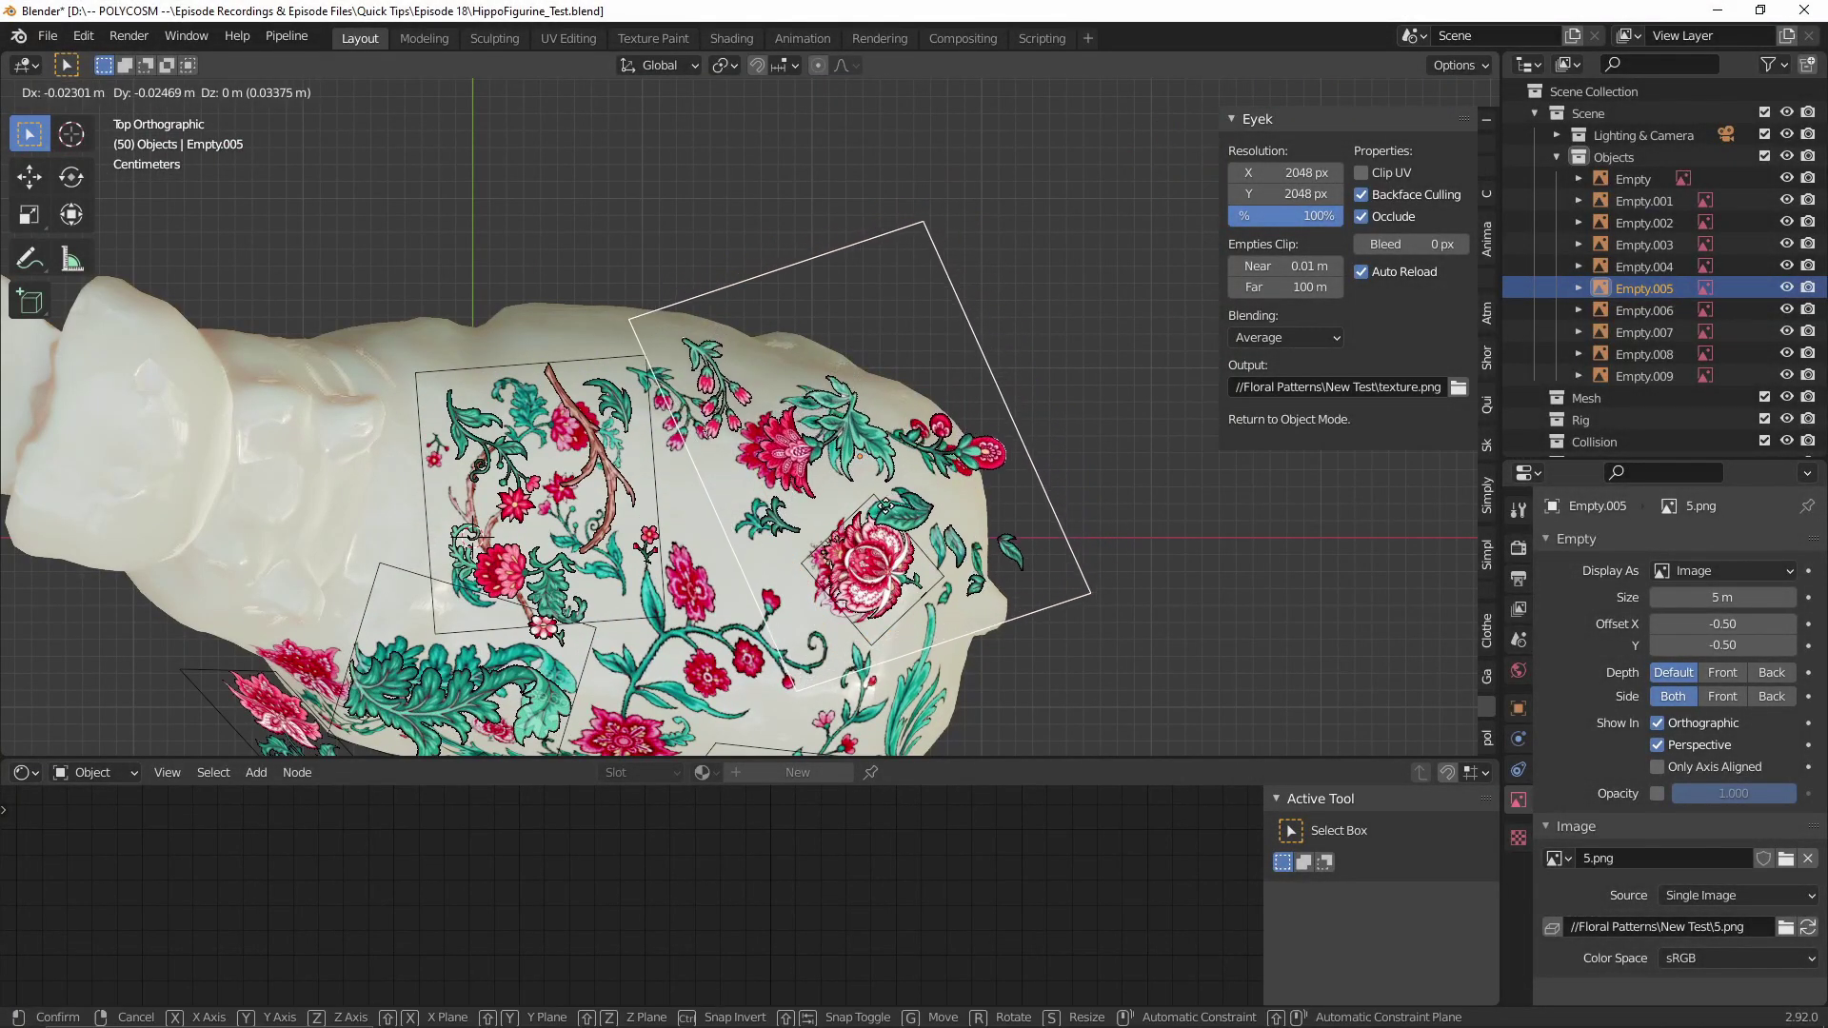
click(947, 509)
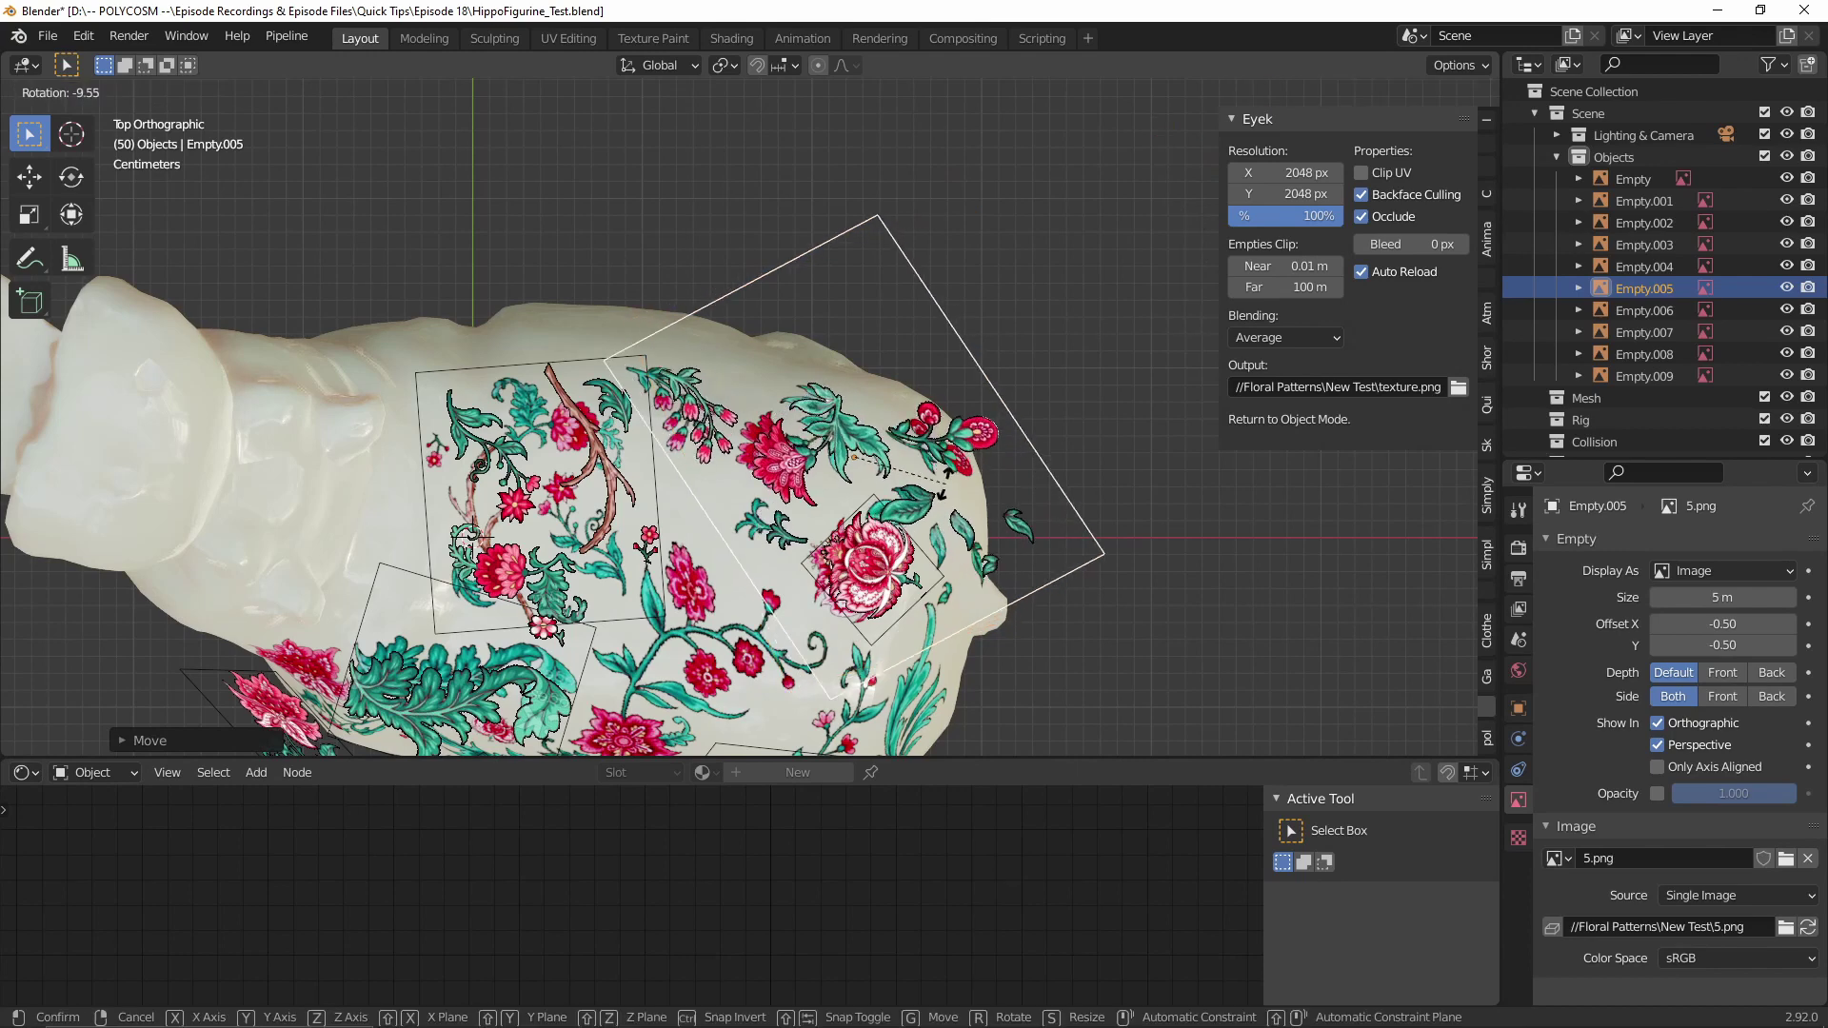
Select all the floral image empties together with the hippo figurine mesh
scroll(997, 296, down, 4)
drag(990, 215, 465, 571)
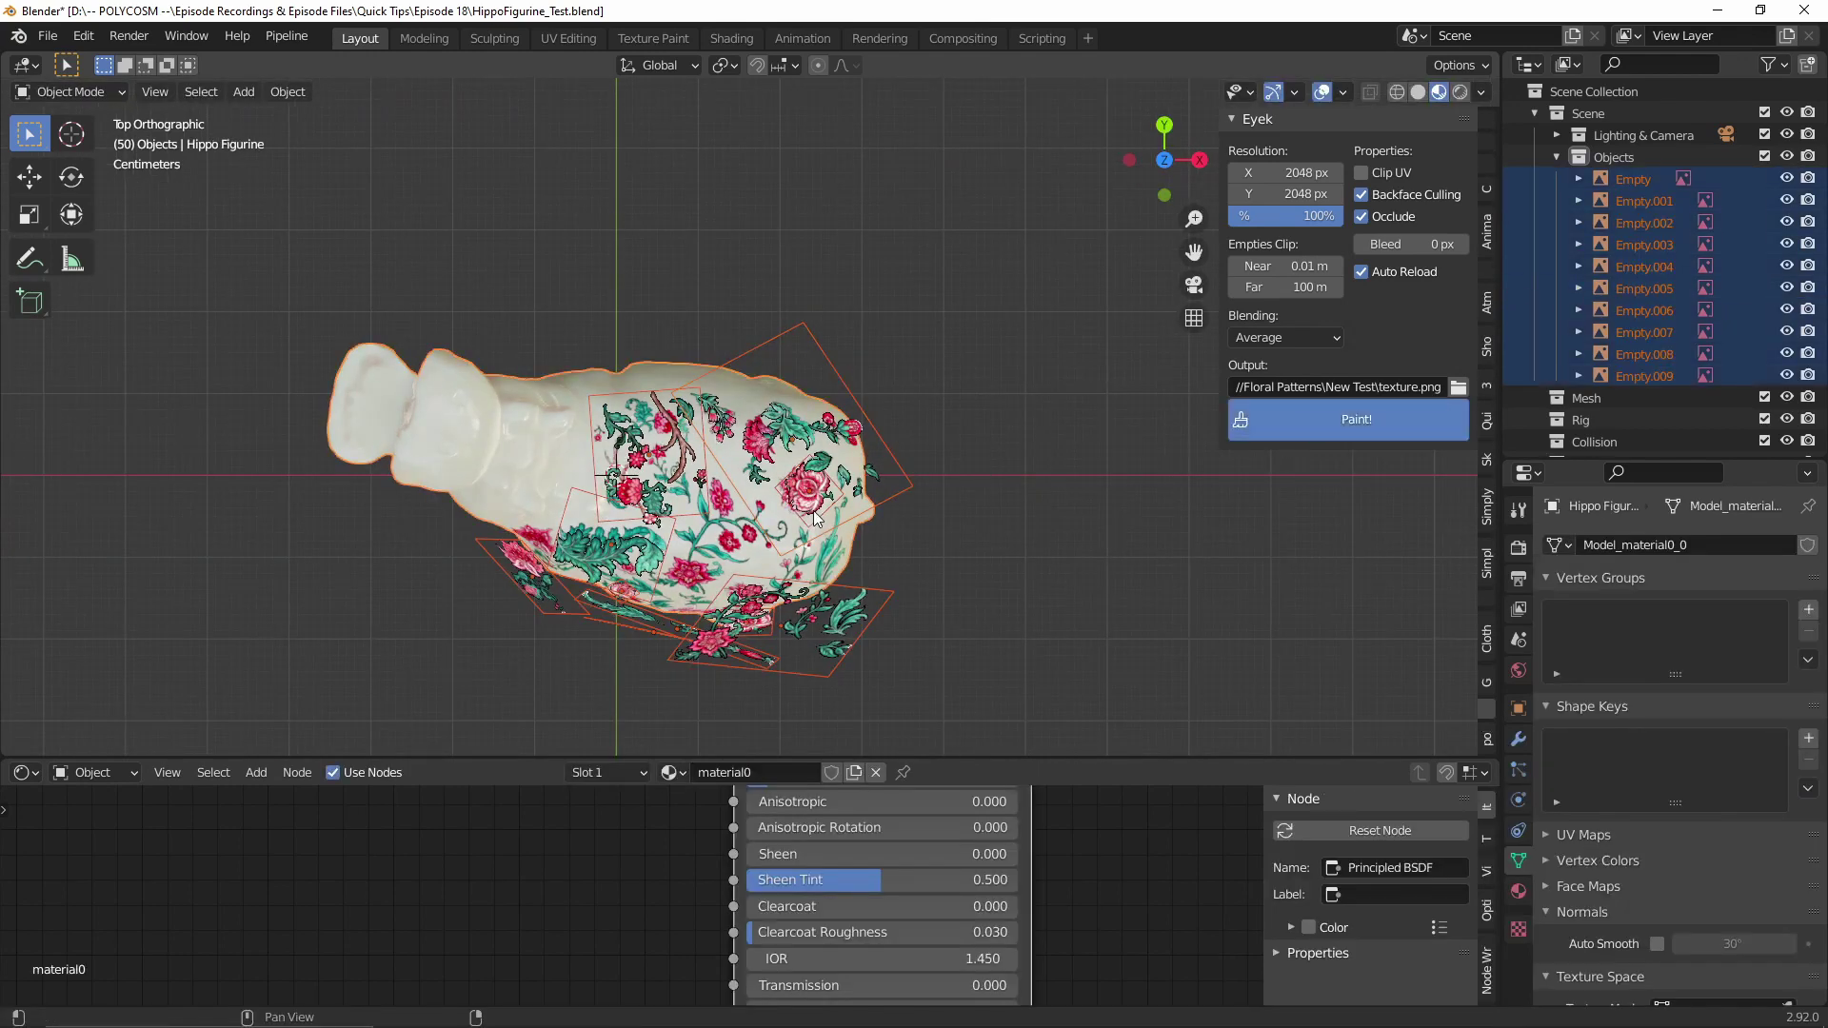
middle_drag(814, 519, 878, 417)
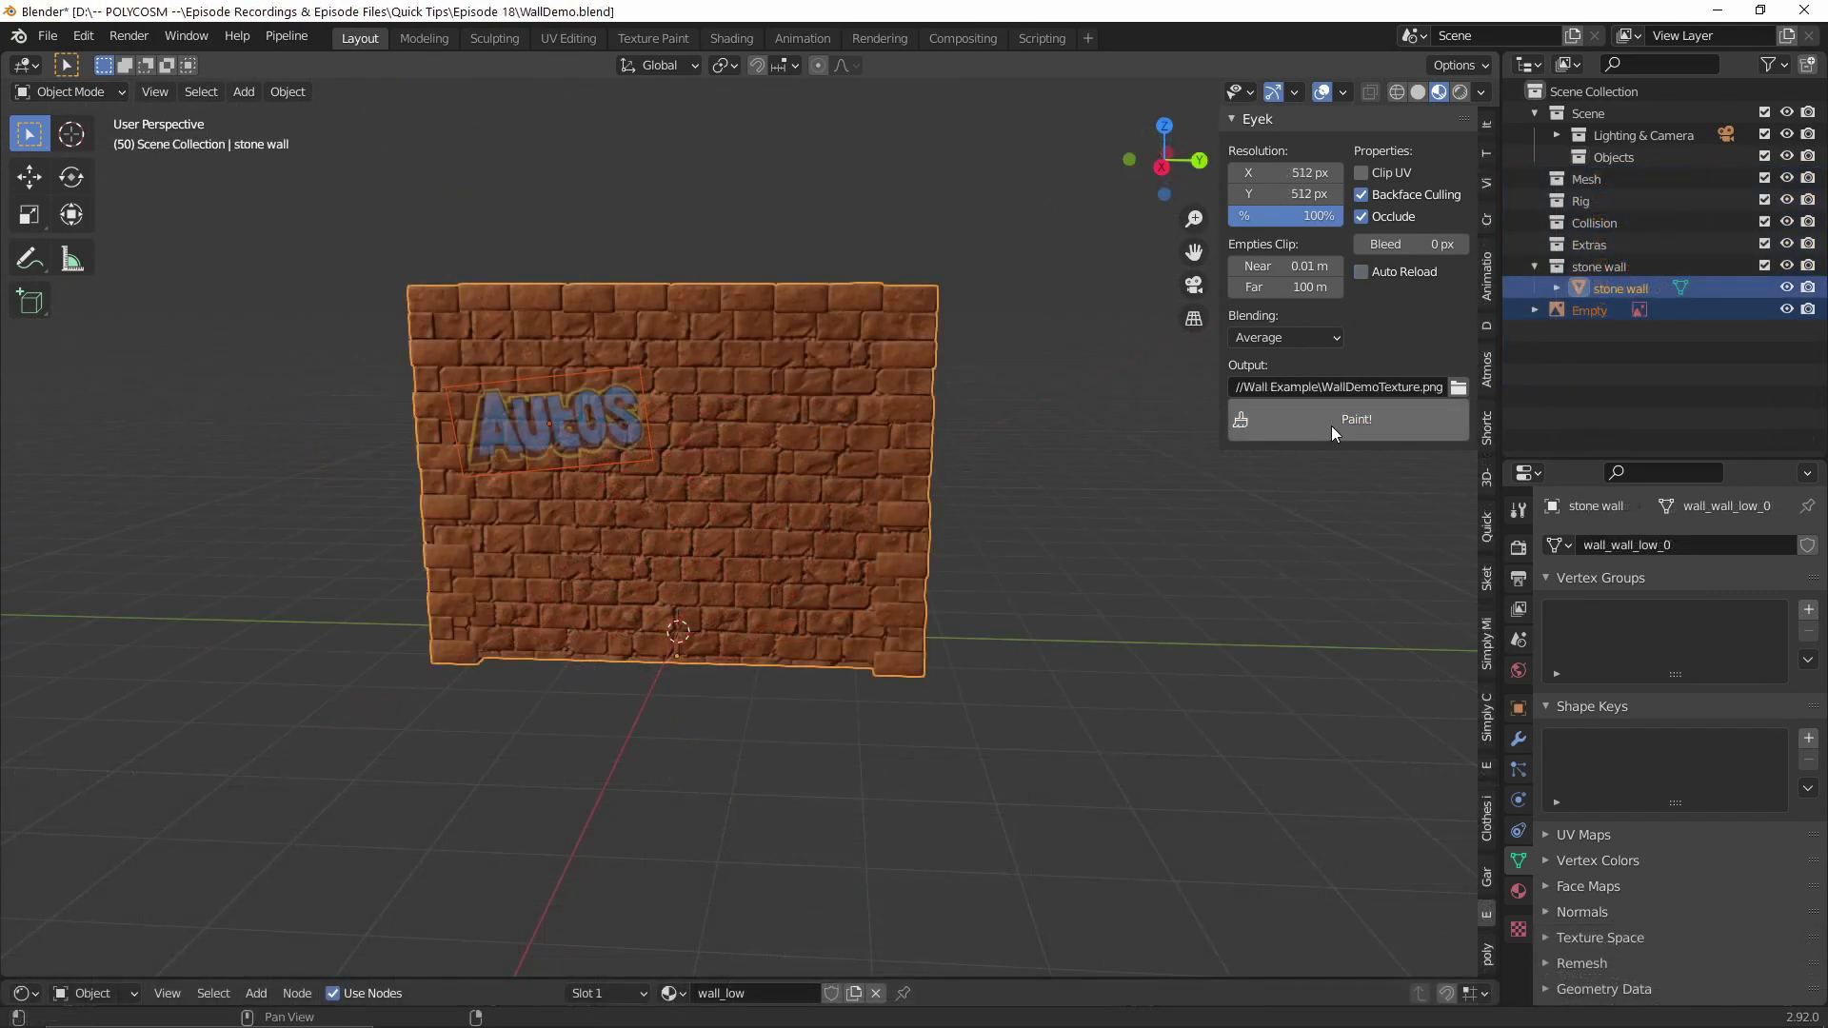
Paint the Autos decal at 512 × 512 px to WallDemoTexture.png and combine the decal shader with the brick shader through a Mix Shader
click(1331, 424)
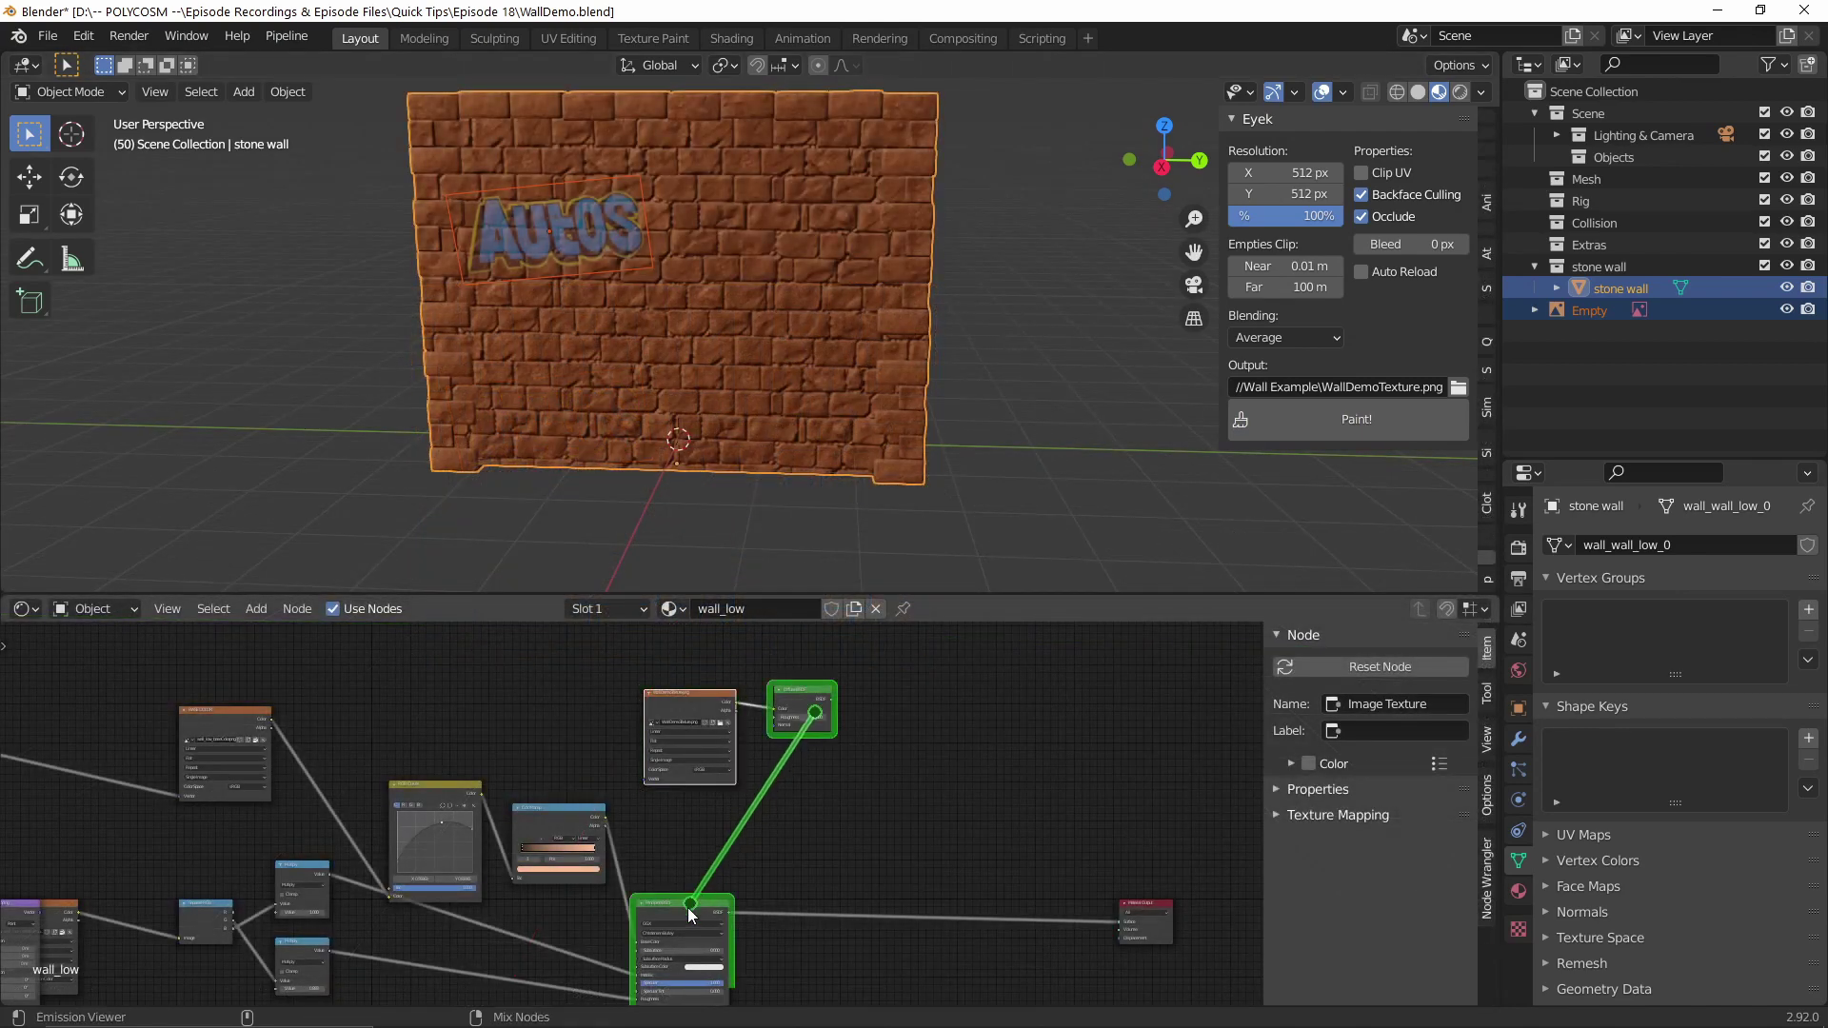
alt+right_drag(687, 906, 687, 911)
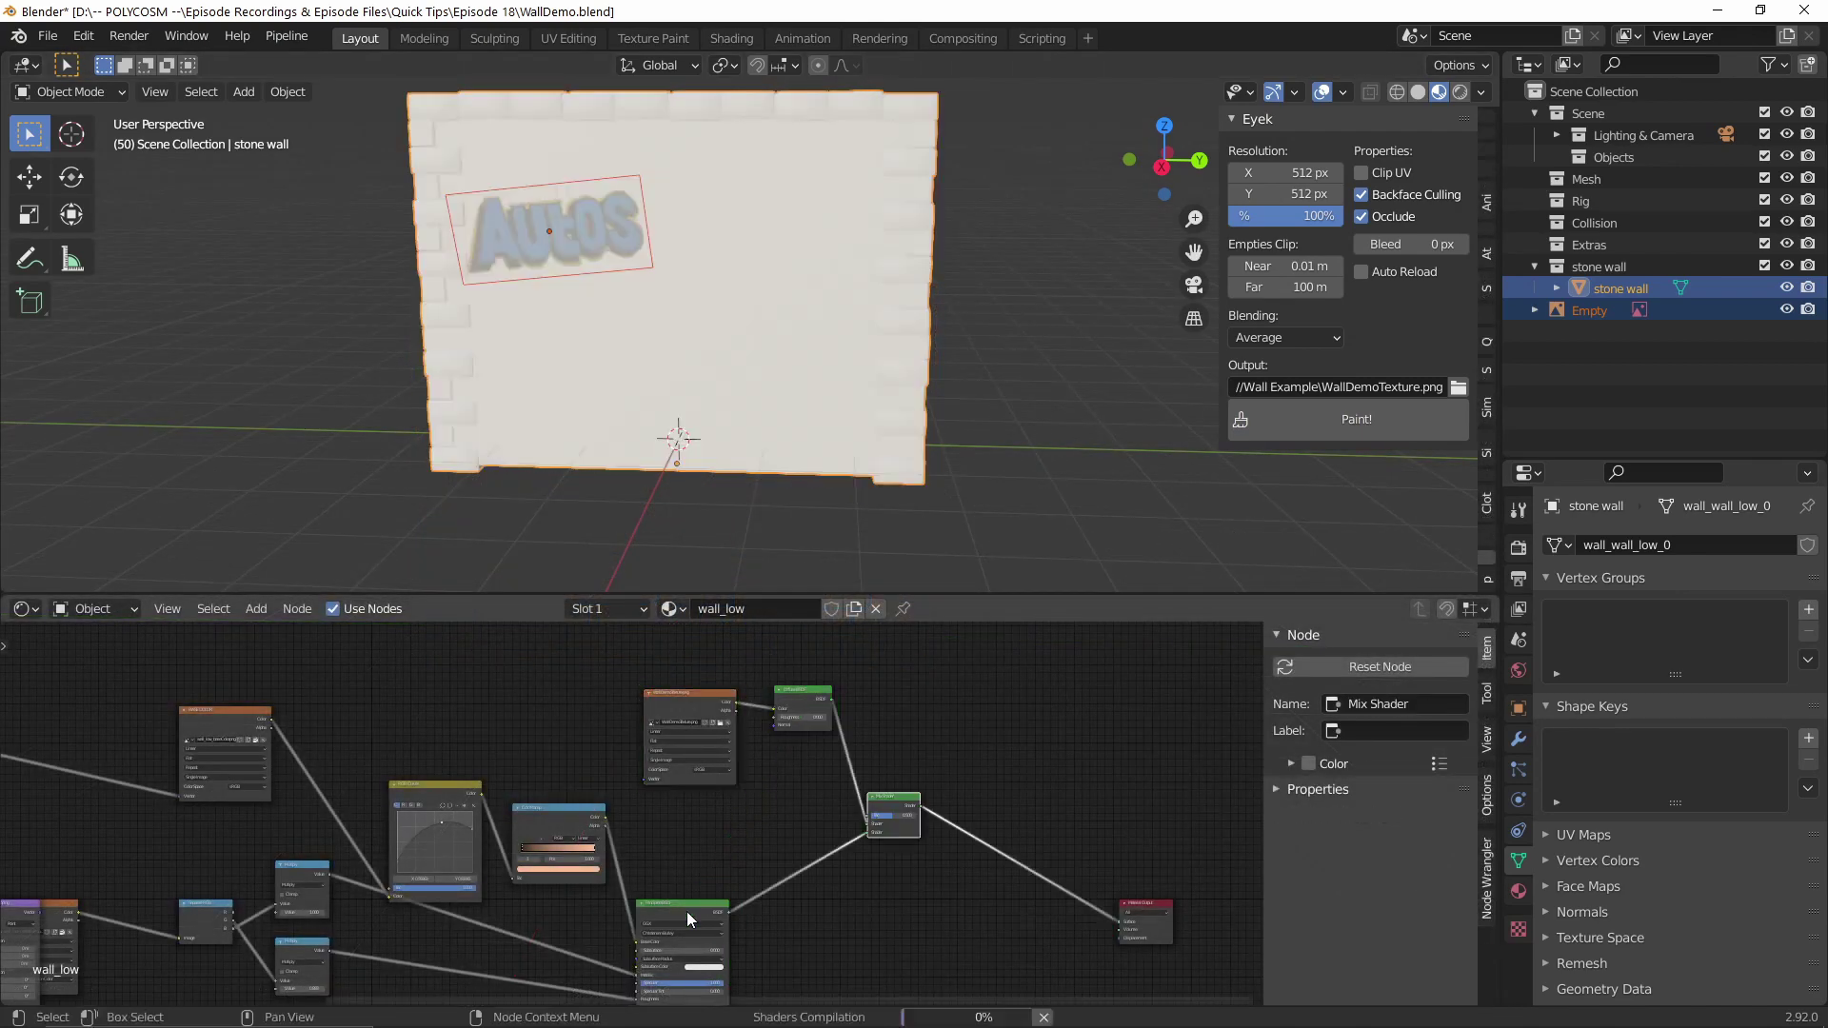
scroll(849, 779, up, 3)
drag(824, 851, 826, 852)
click(832, 872)
middle_drag(723, 380, 786, 391)
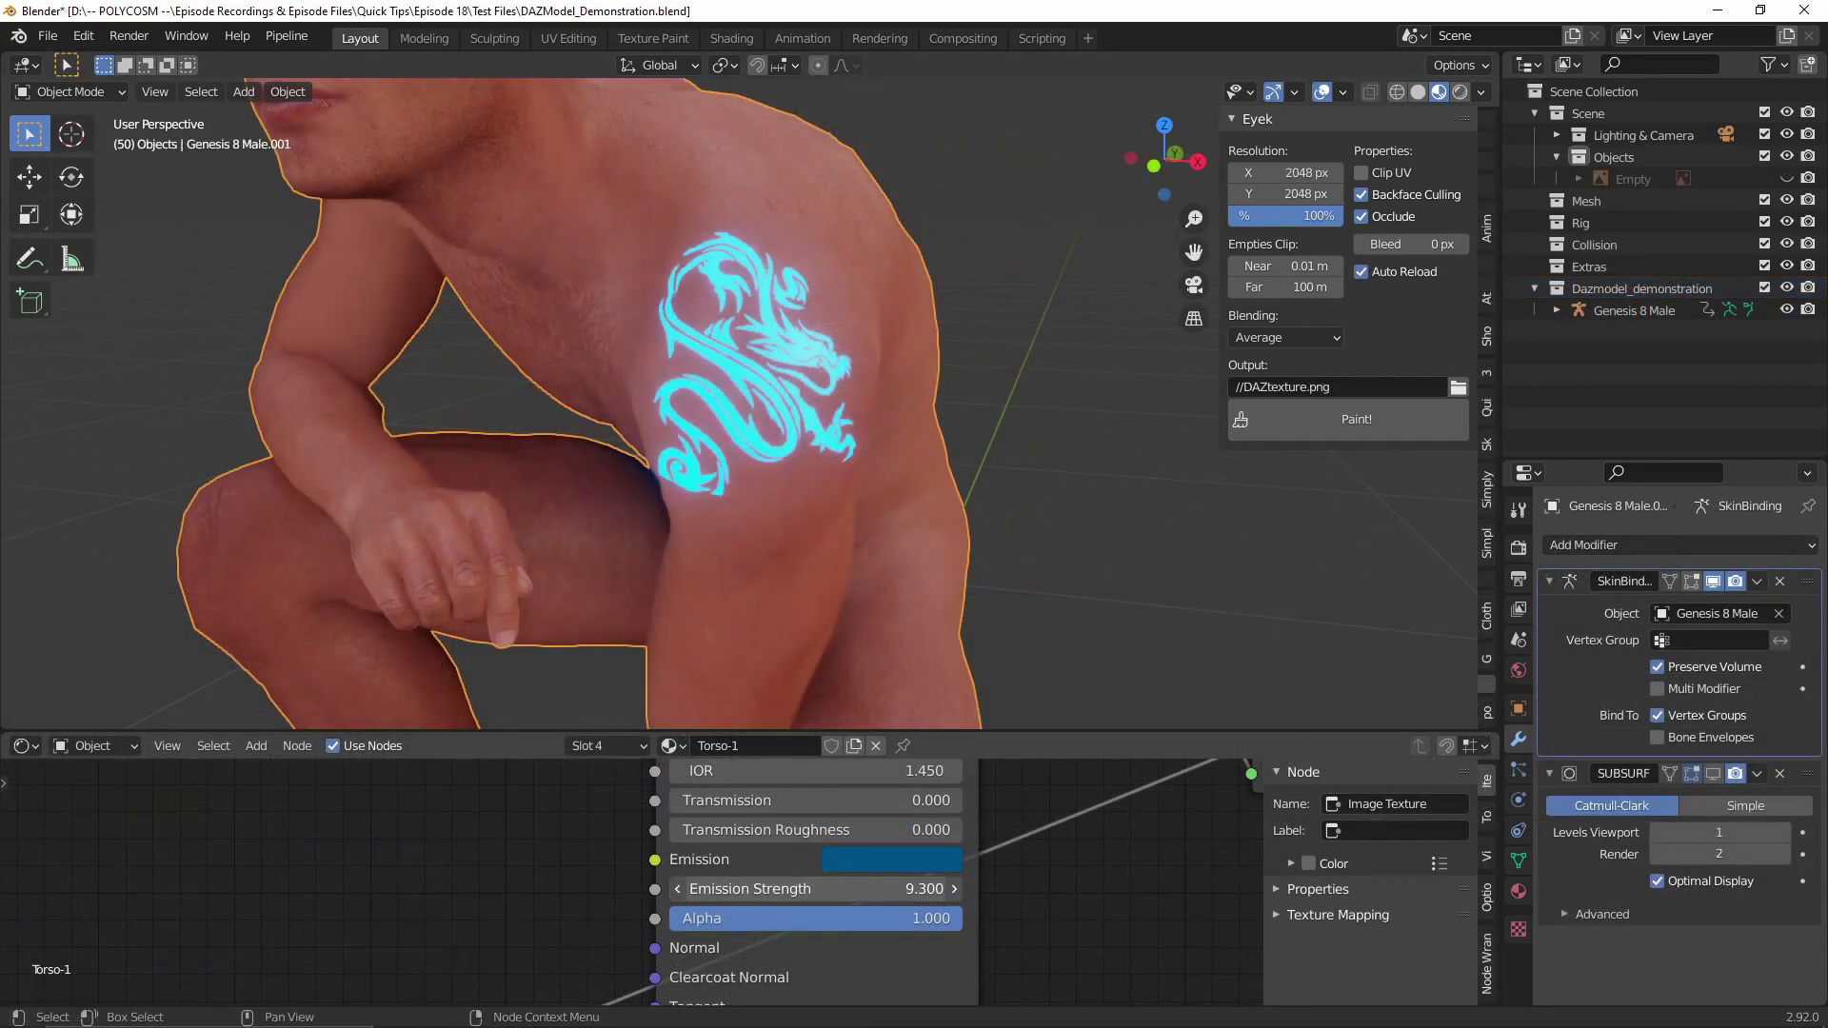
Enlarge the 3D viewport over the node editor to show the whole stone wall
scroll(762, 432, down, 3)
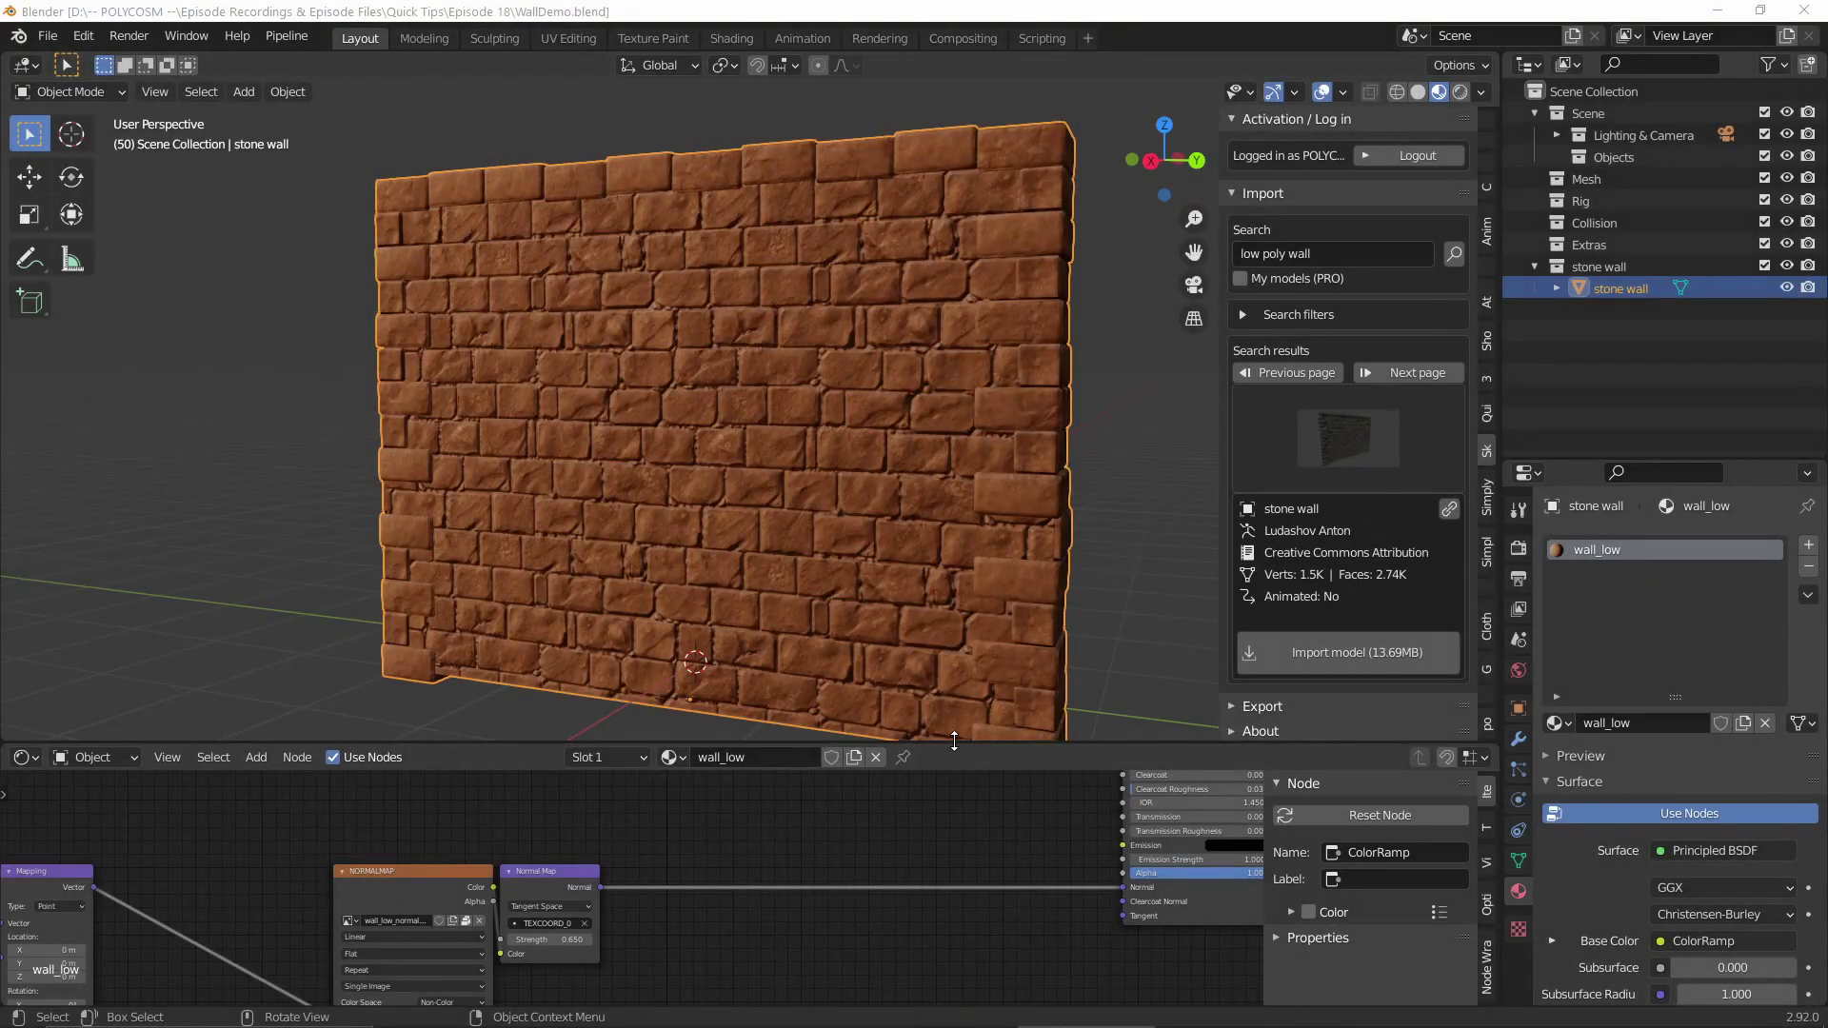
drag(955, 742, 967, 980)
middle_drag(952, 733, 1043, 700)
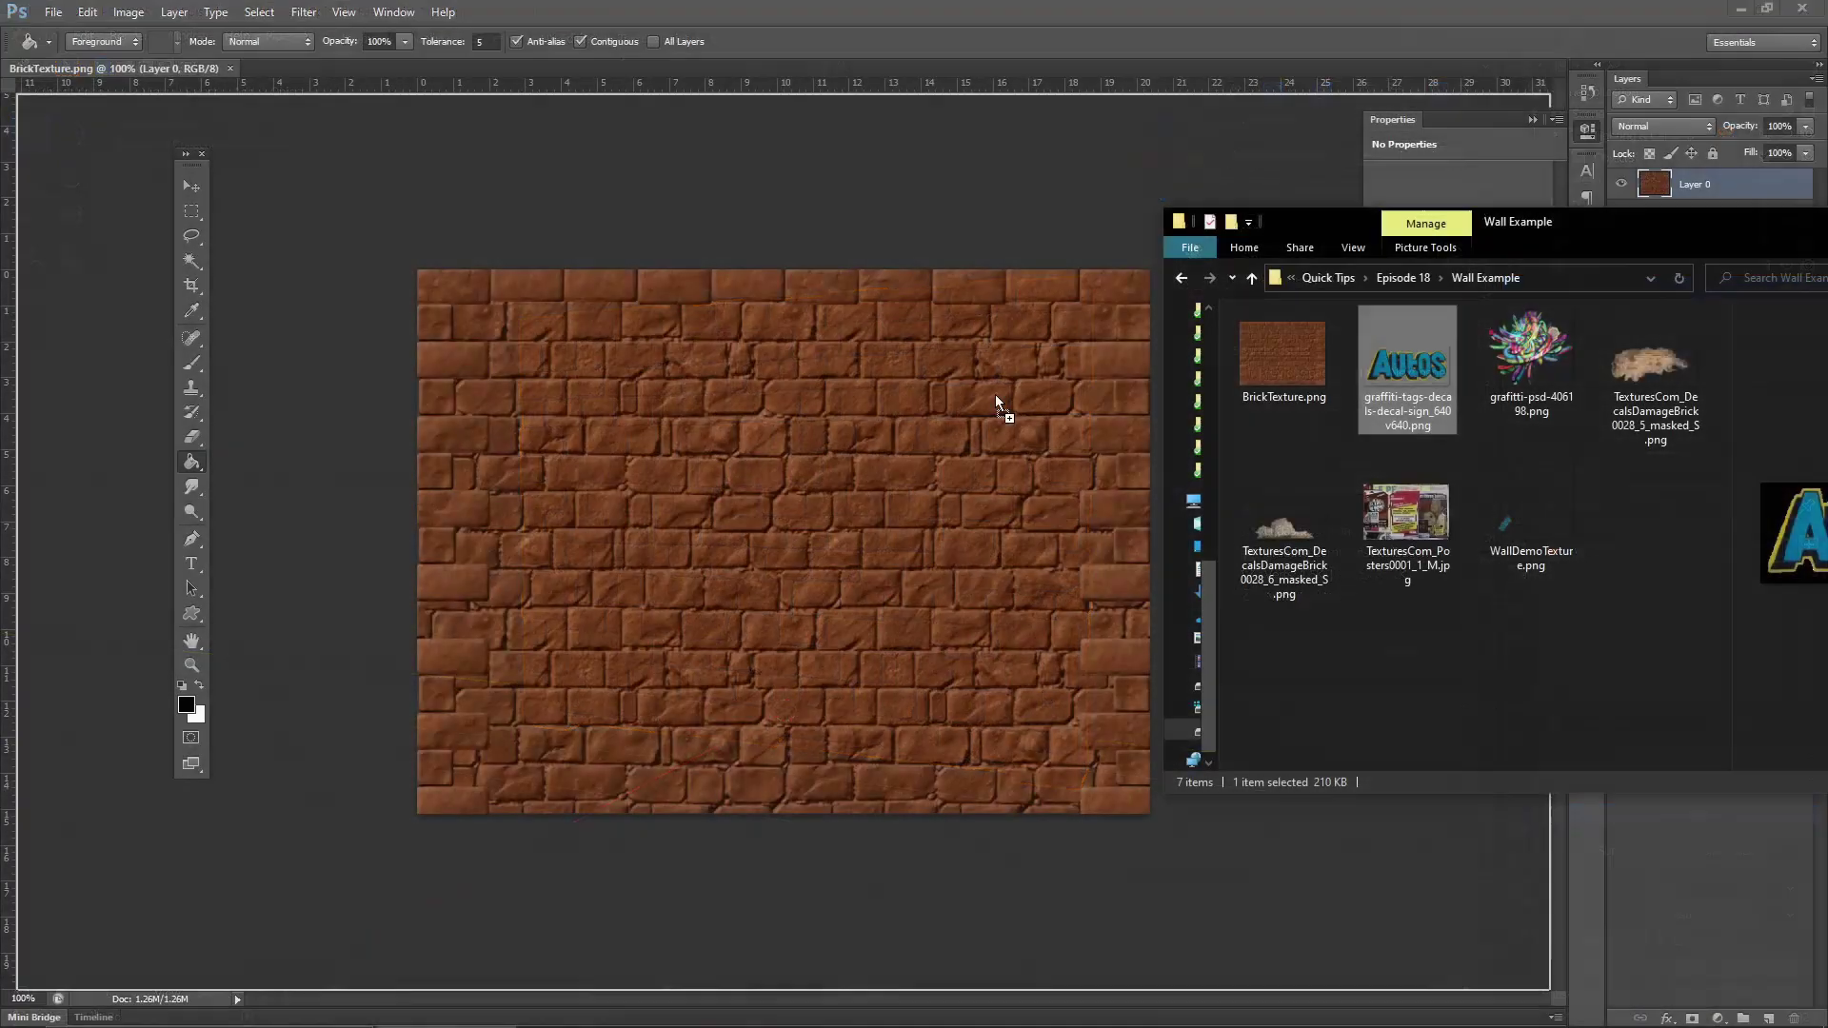
Switch to Photoshop, place the Autos graffiti over BrickTexture.png, scaled about 141% and tilted about -11.5°, and bring in grafitti-psd-406198.png
drag(996, 394, 794, 434)
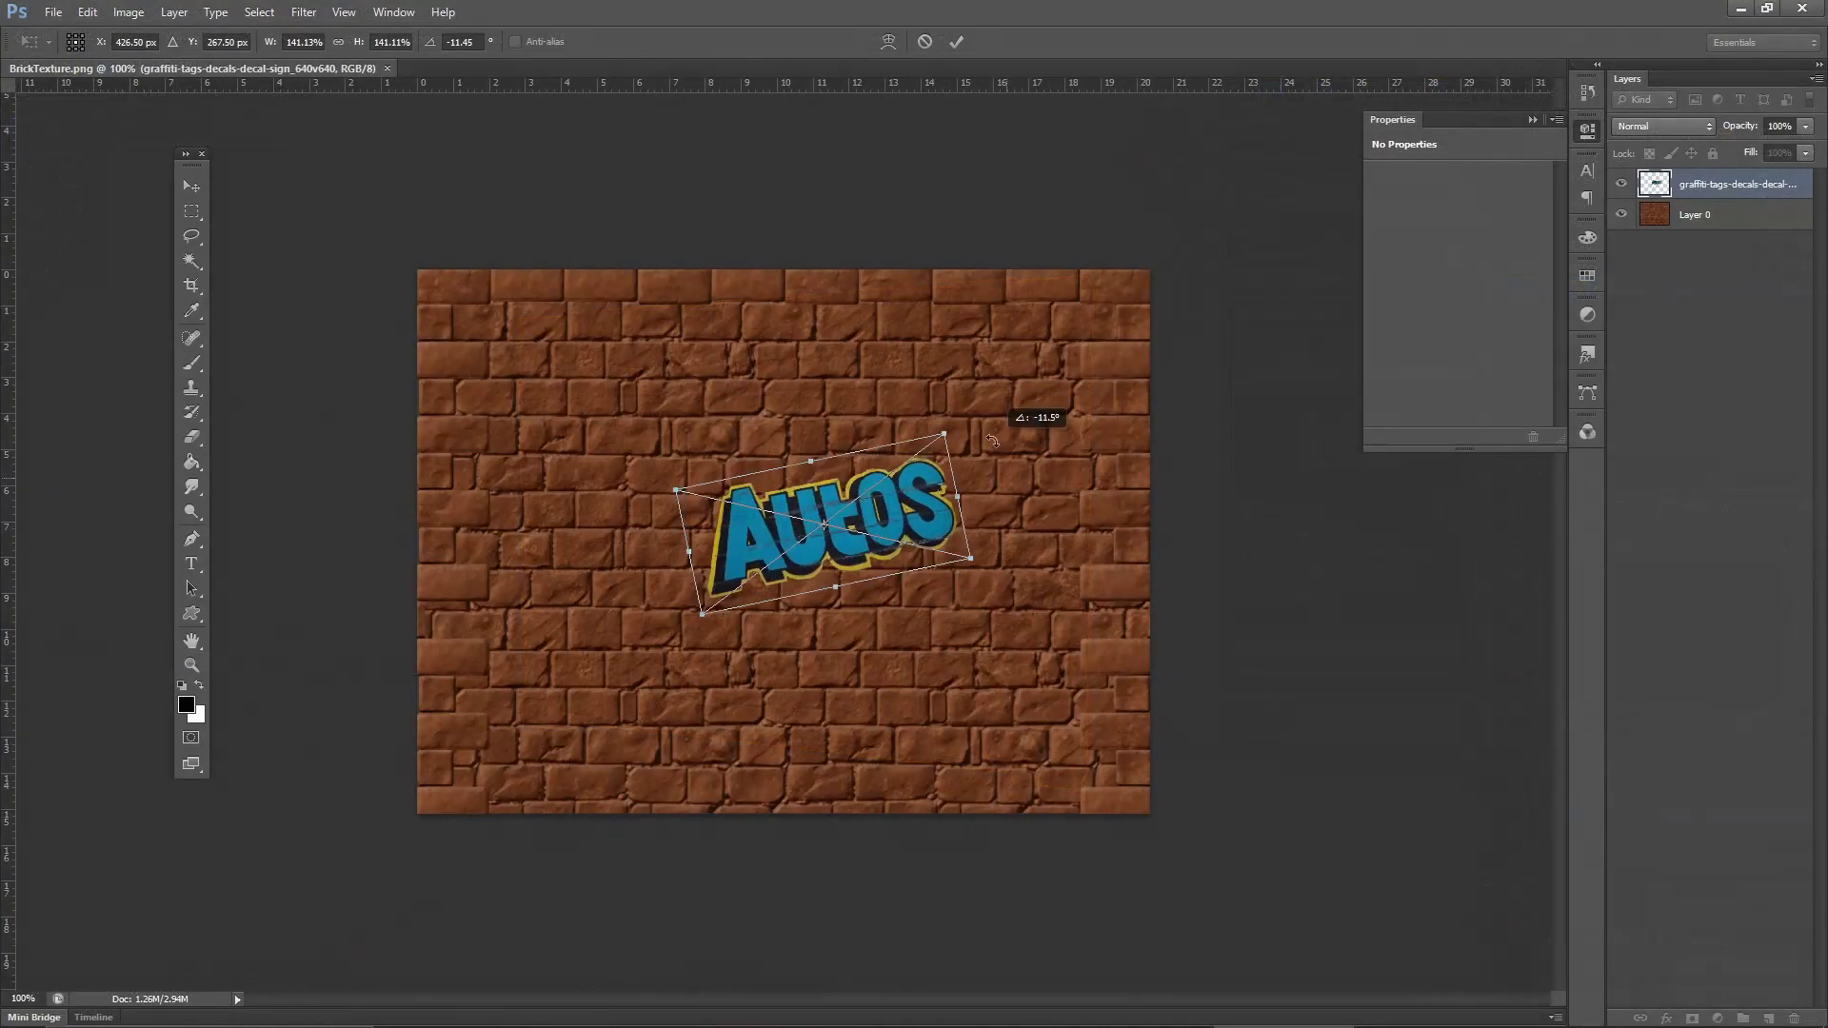
drag(980, 466, 720, 393)
key(Return)
key(alt+Tab)
drag(1530, 351, 980, 493)
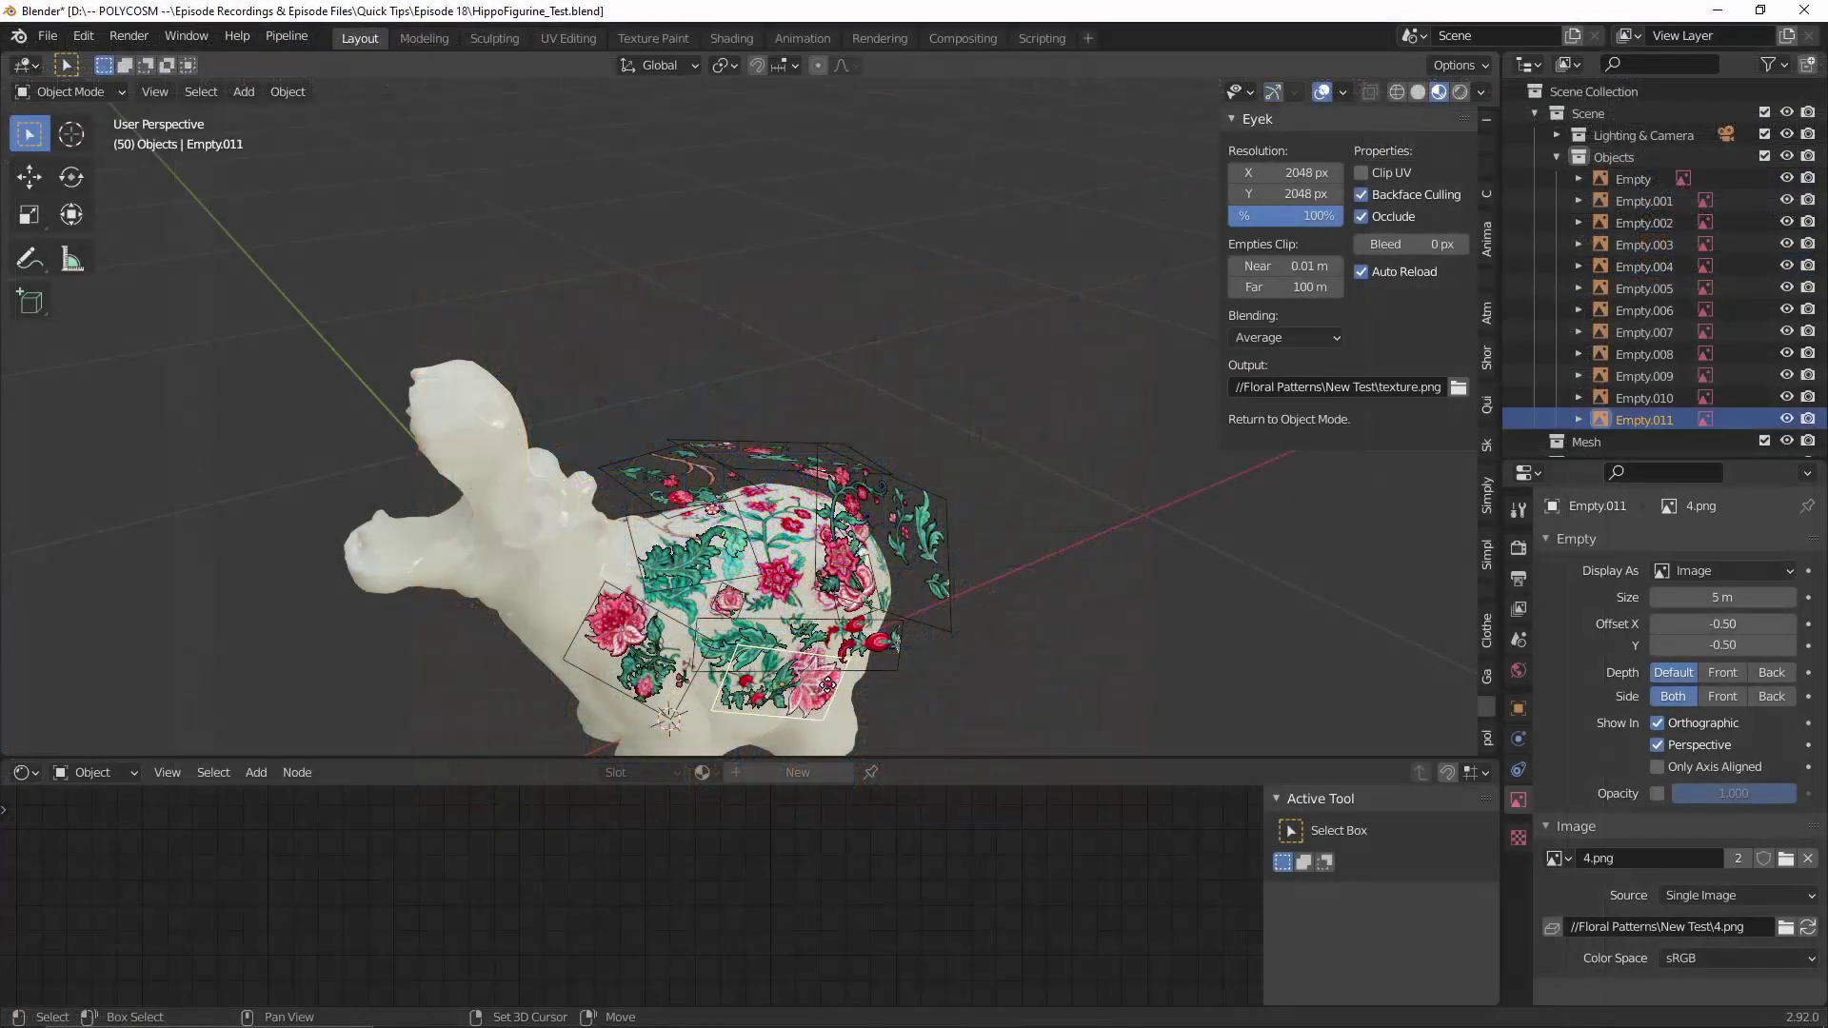
Switch to the hippo scene in Blender, resize the selected 4.png floral decal and rotate it about the Z axis
key(s)
click(827, 686)
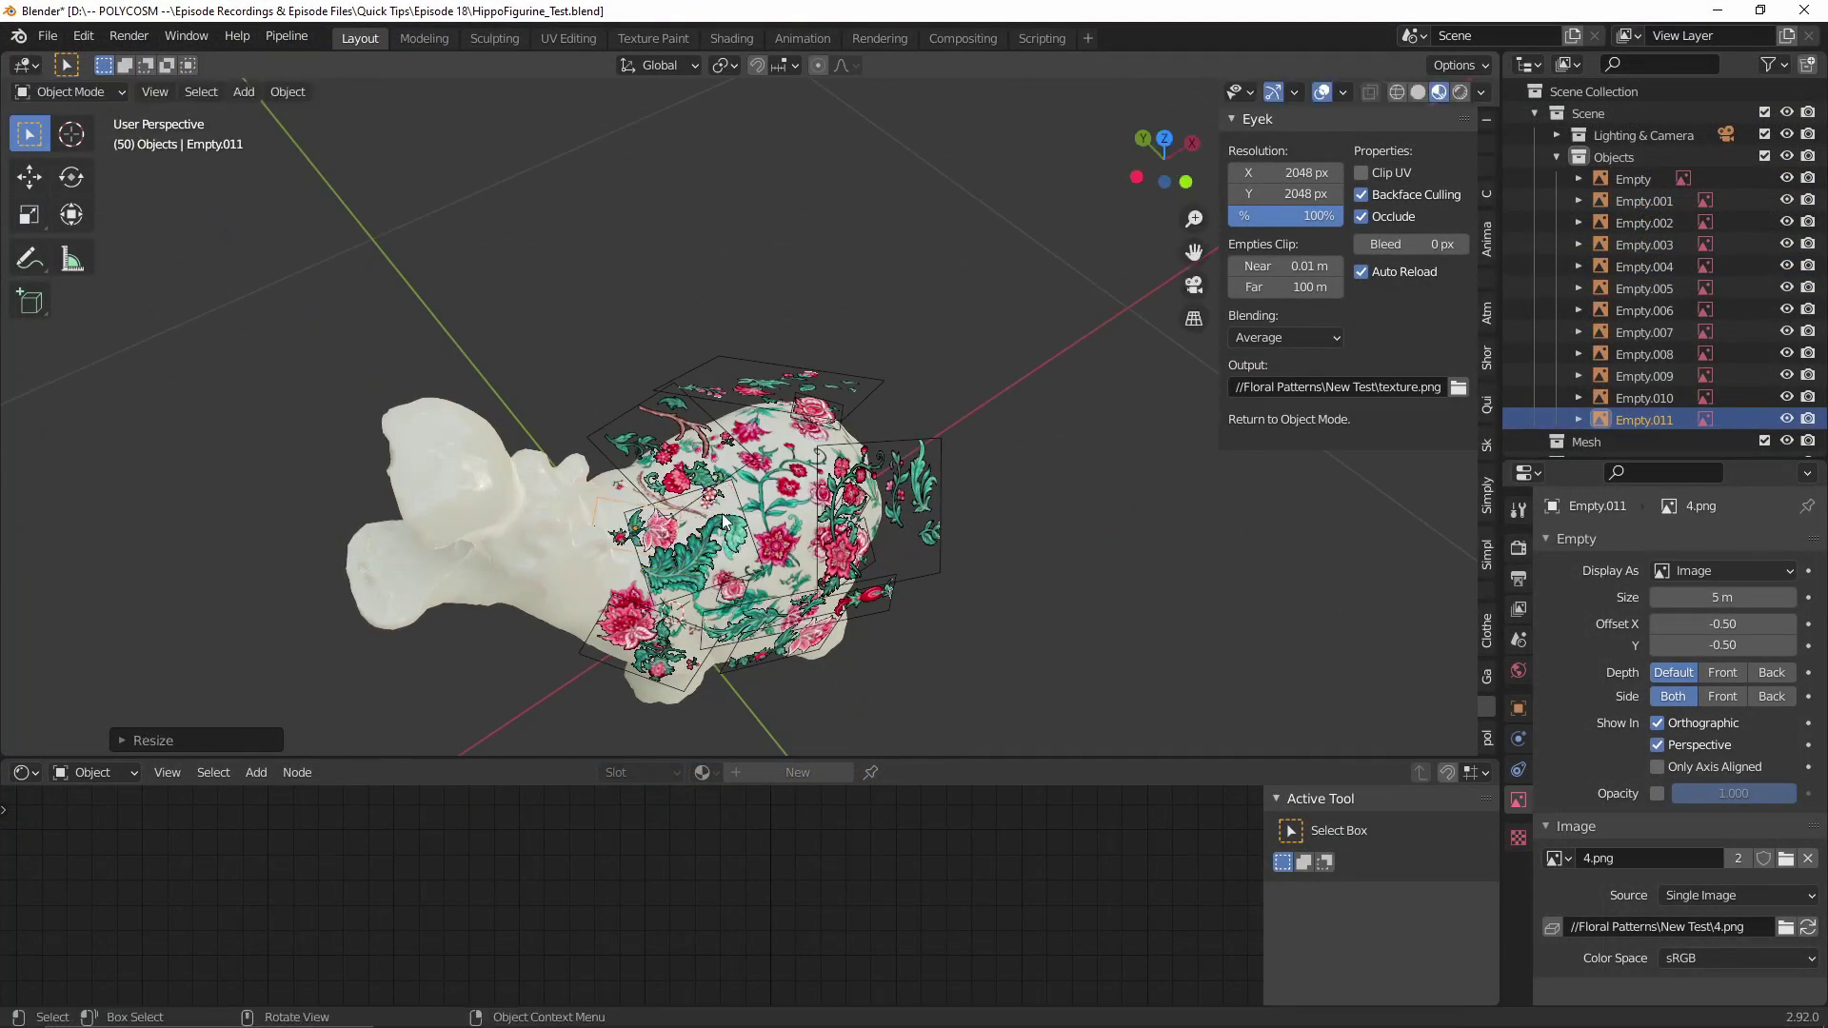
middle_drag(723, 521, 807, 530)
scroll(612, 568, up, 2)
alt+middle_click(612, 568)
alt+scroll(612, 567, up, 1)
middle_drag(874, 322, 855, 331)
key(r)
key(z)
key(z)
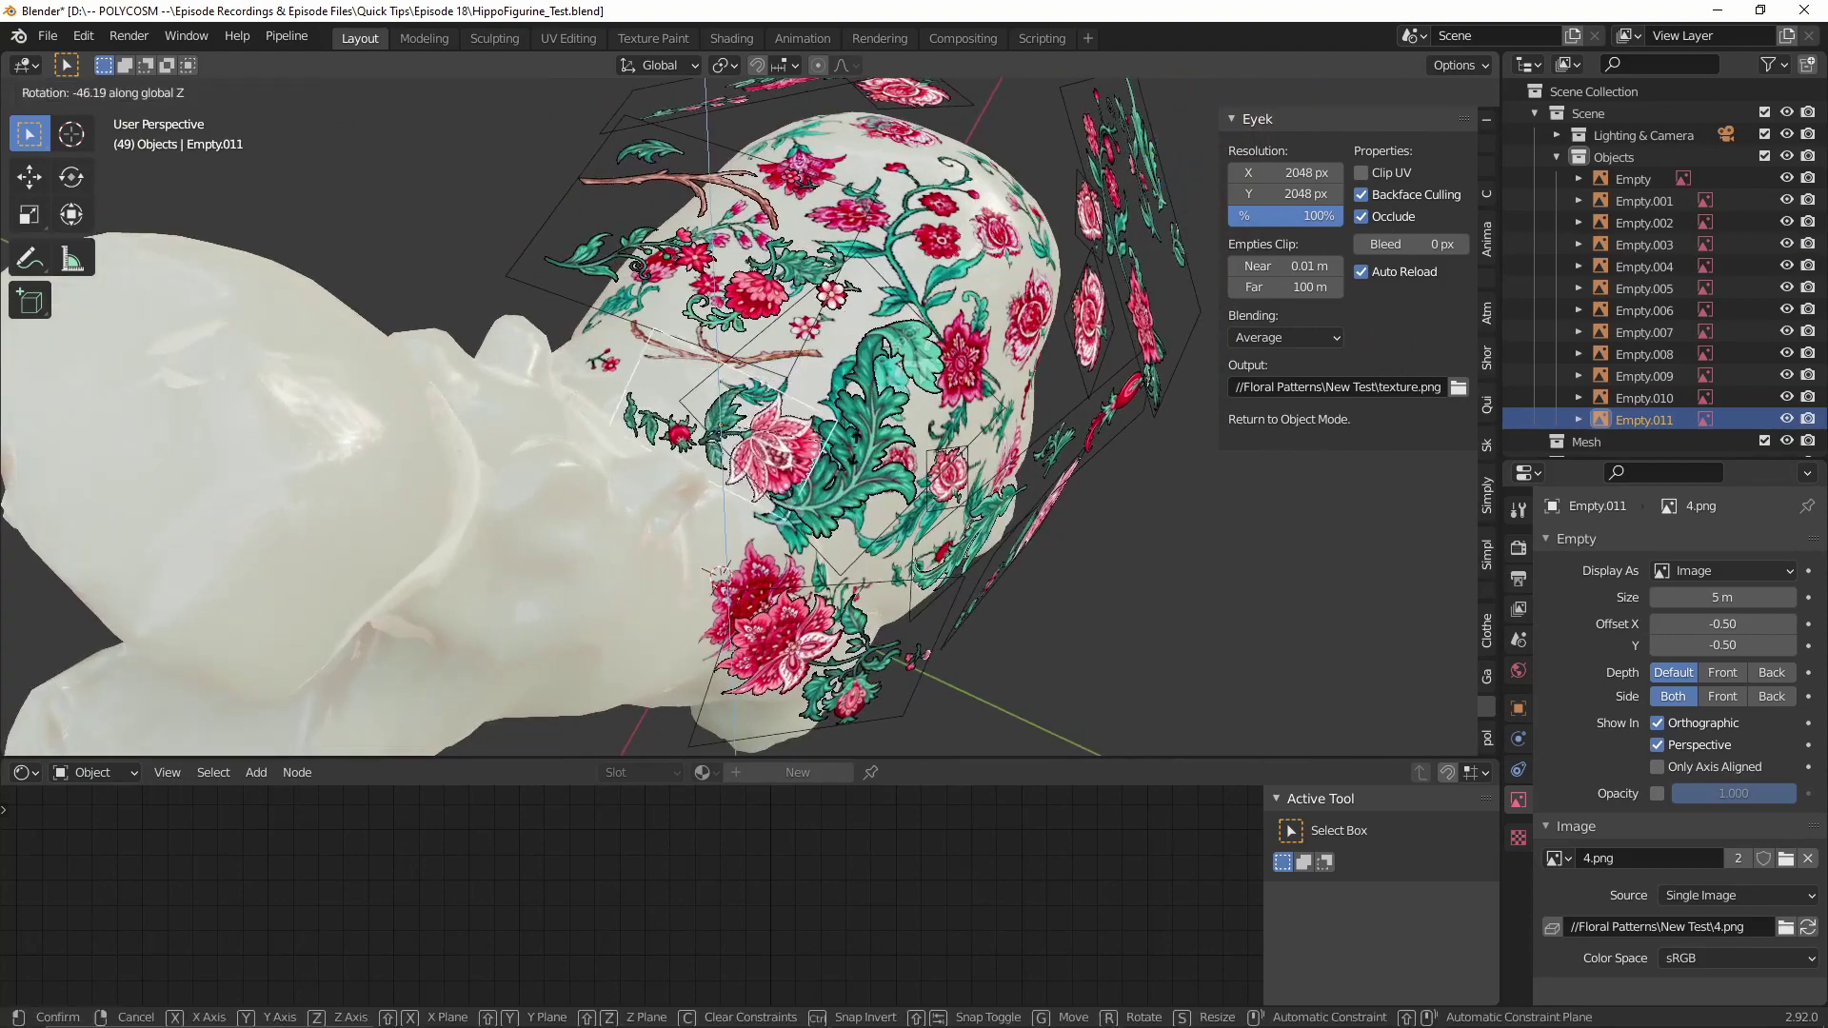
click(880, 455)
Rescale the 4.png decal, rotate it freely with the trackball and move it against the hippo's body
key(s)
click(846, 448)
key(r)
key(r)
click(858, 440)
key(g)
click(858, 440)
Refine the 4.png decal's tilt, size and rotation to follow the hippo's curved surface
middle_drag(859, 440, 781, 457)
key(r)
key(r)
click(733, 445)
key(s)
click(740, 459)
key(r)
click(815, 392)
Select every floral decal empty plus the hippo figurine, keeping the figurine active for painting
scroll(815, 393, down, 4)
shift+drag(1004, 211, 481, 704)
shift+click(556, 455)
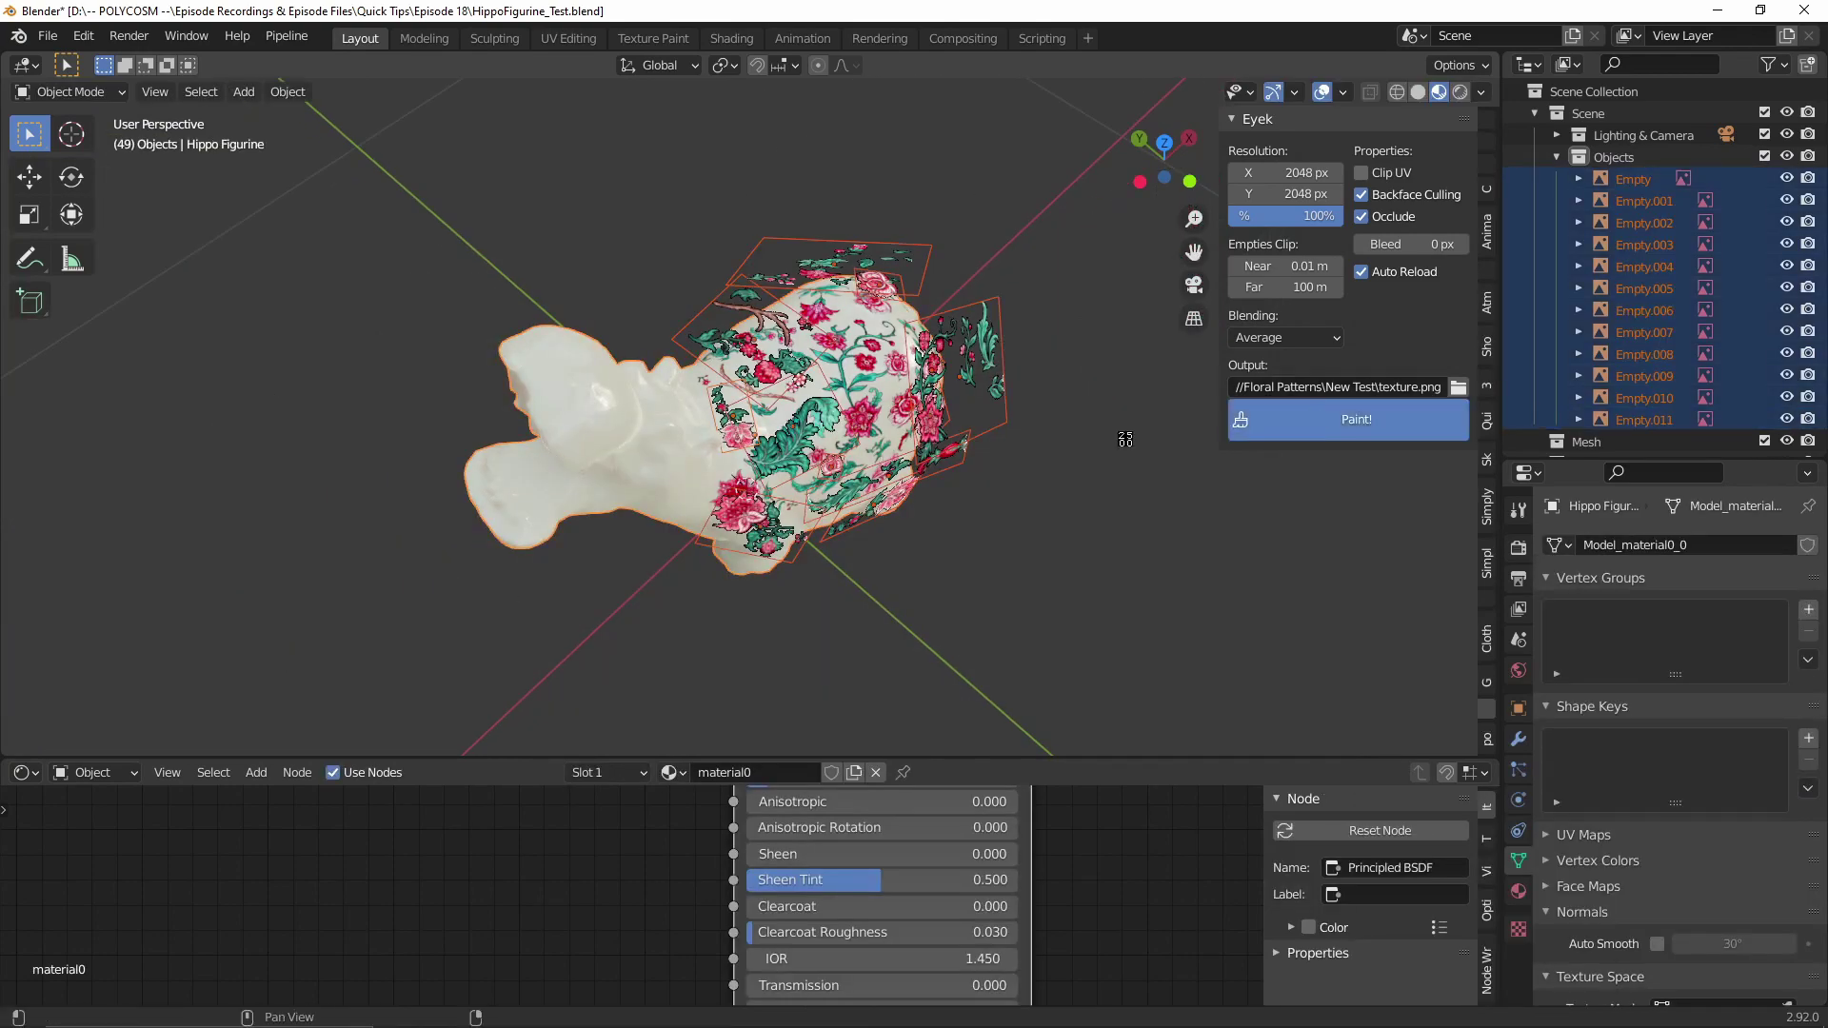
middle_drag(826, 507, 1301, 544)
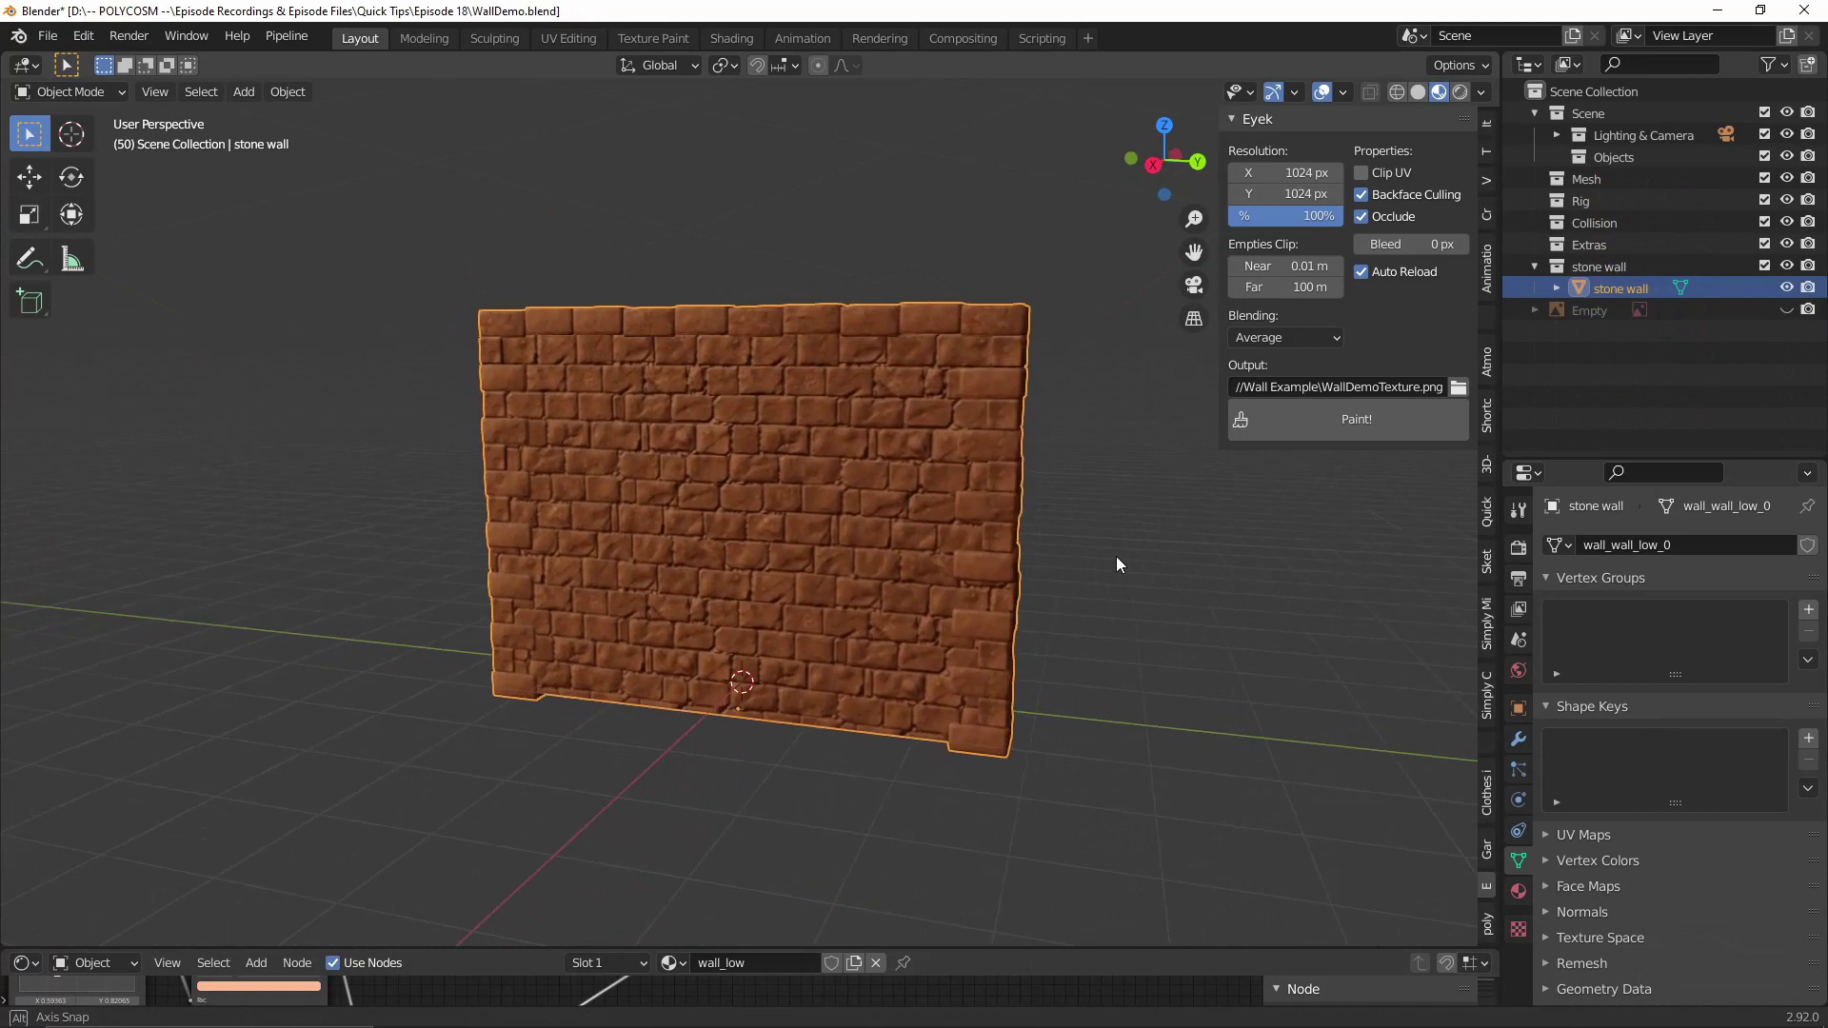
View the stone wall from another angle and expand its UV Maps settings
middle_drag(1116, 558, 1274, 563)
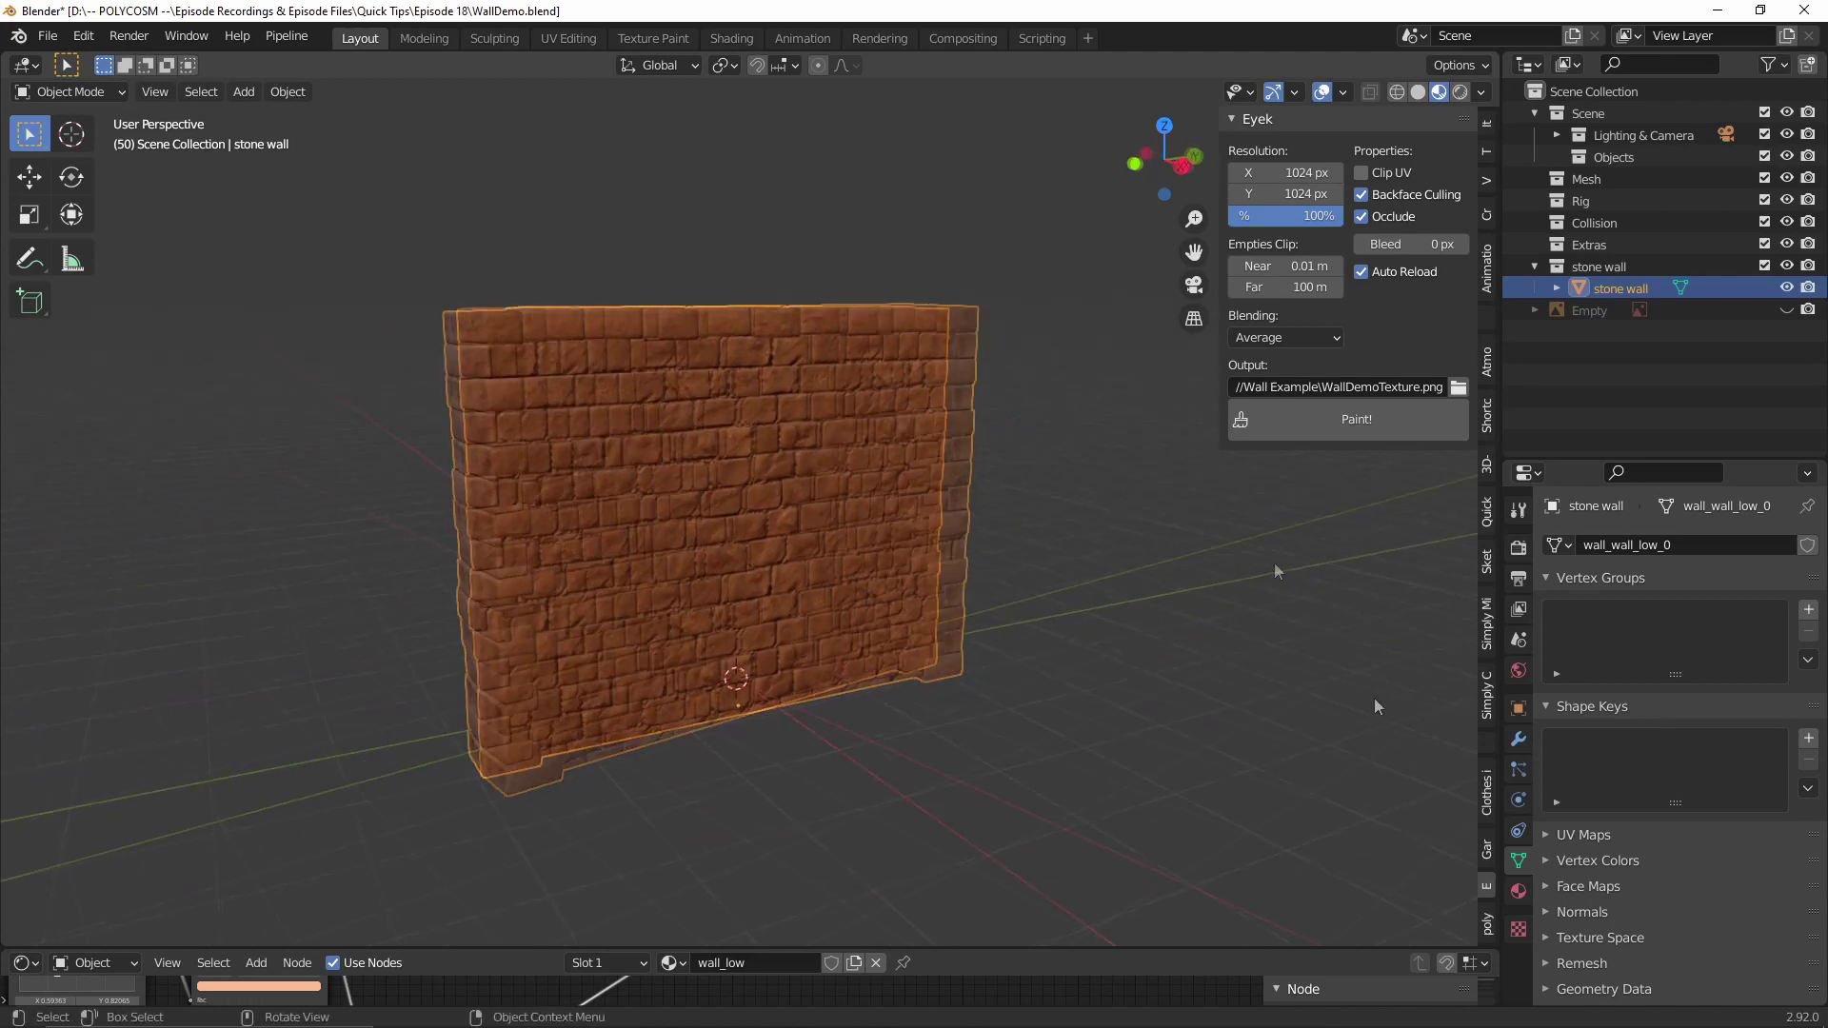
click(1549, 835)
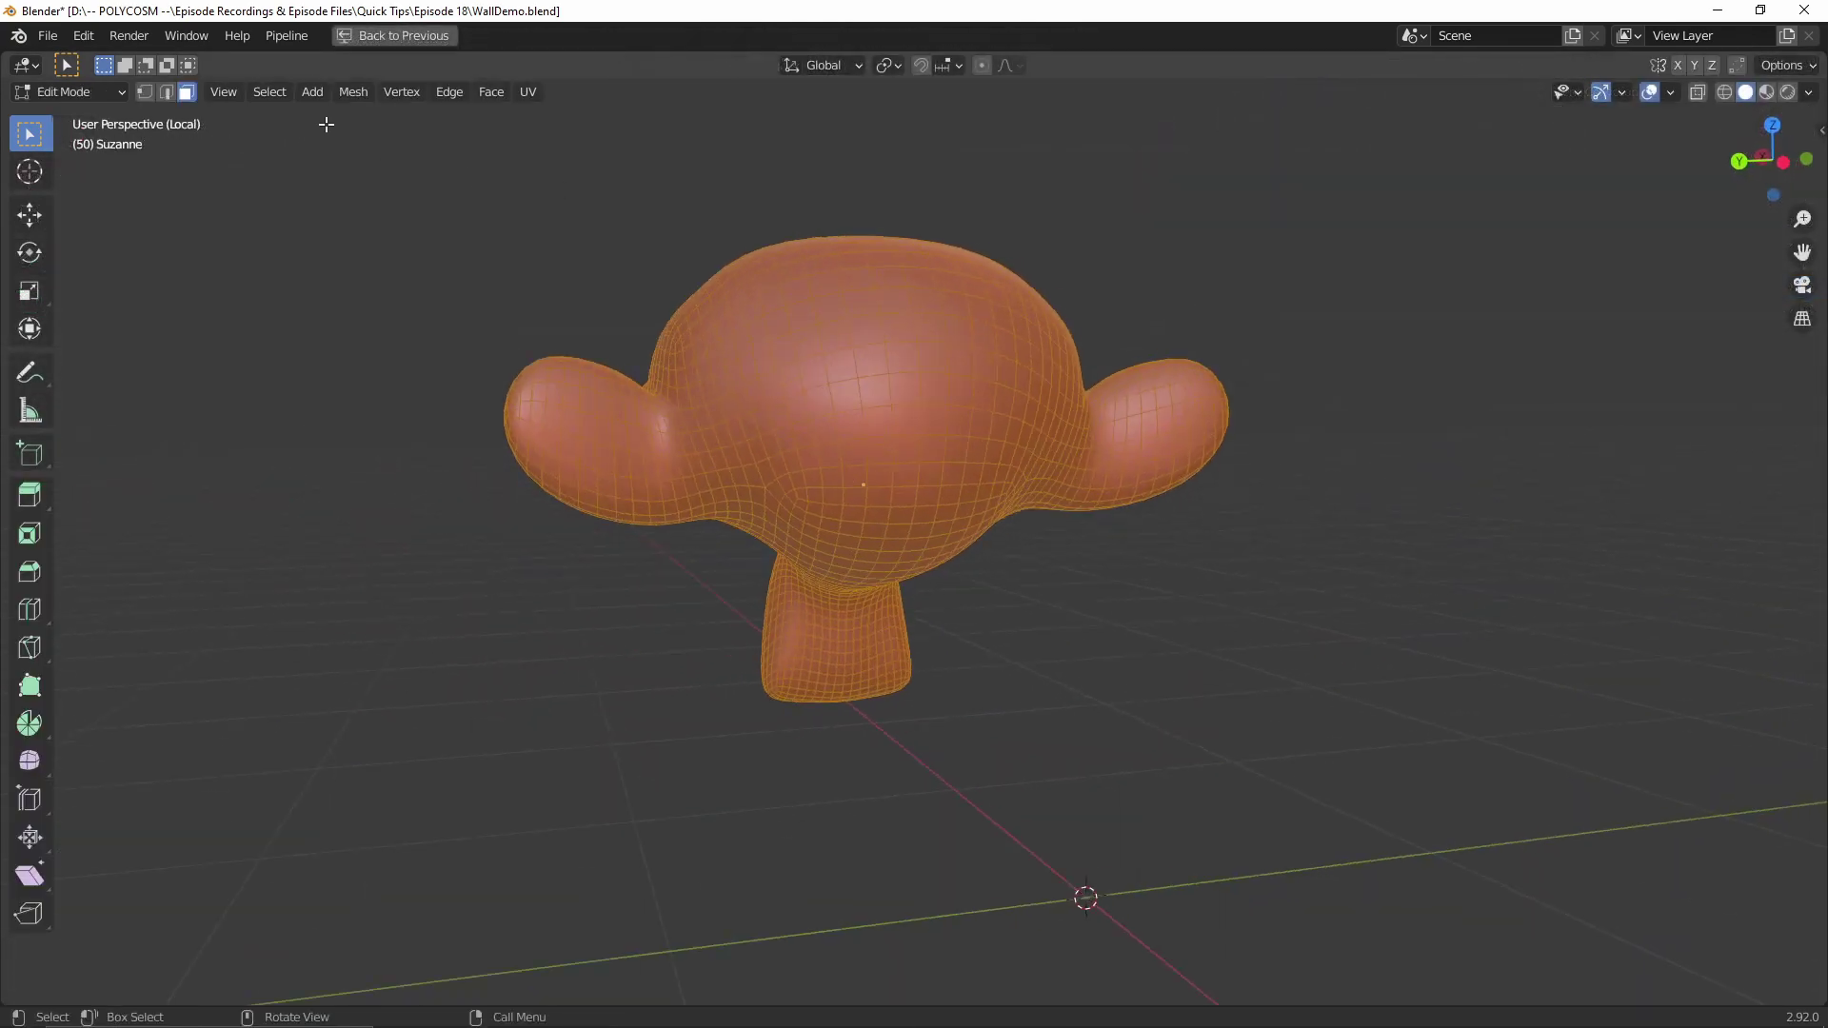
Mark a seam along a shortest edge path running up the middle of the monkey's neck and over the back of its head
click(166, 91)
scroll(837, 666, up, 4)
scroll(819, 748, down, 1)
middle_drag(818, 752, 798, 731)
key(alt+a)
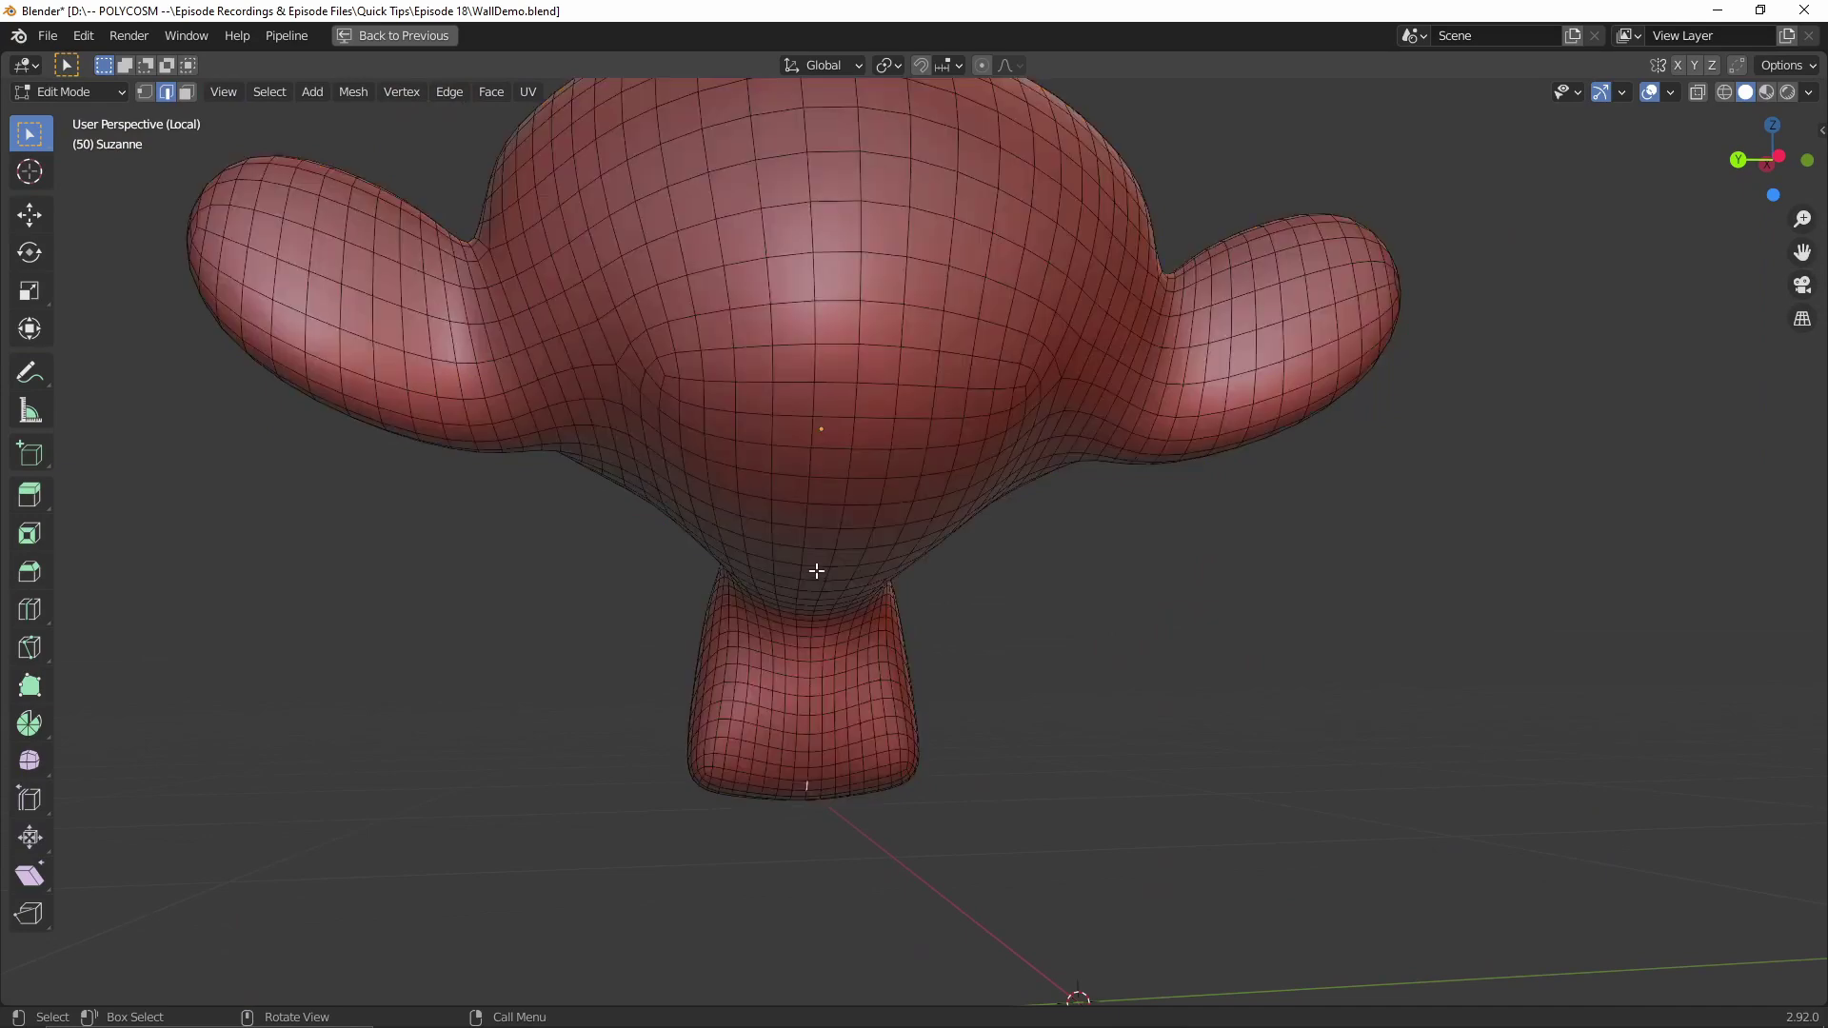
middle_drag(816, 571, 824, 600)
ctrl+click(819, 457)
middle_drag(819, 457, 835, 233)
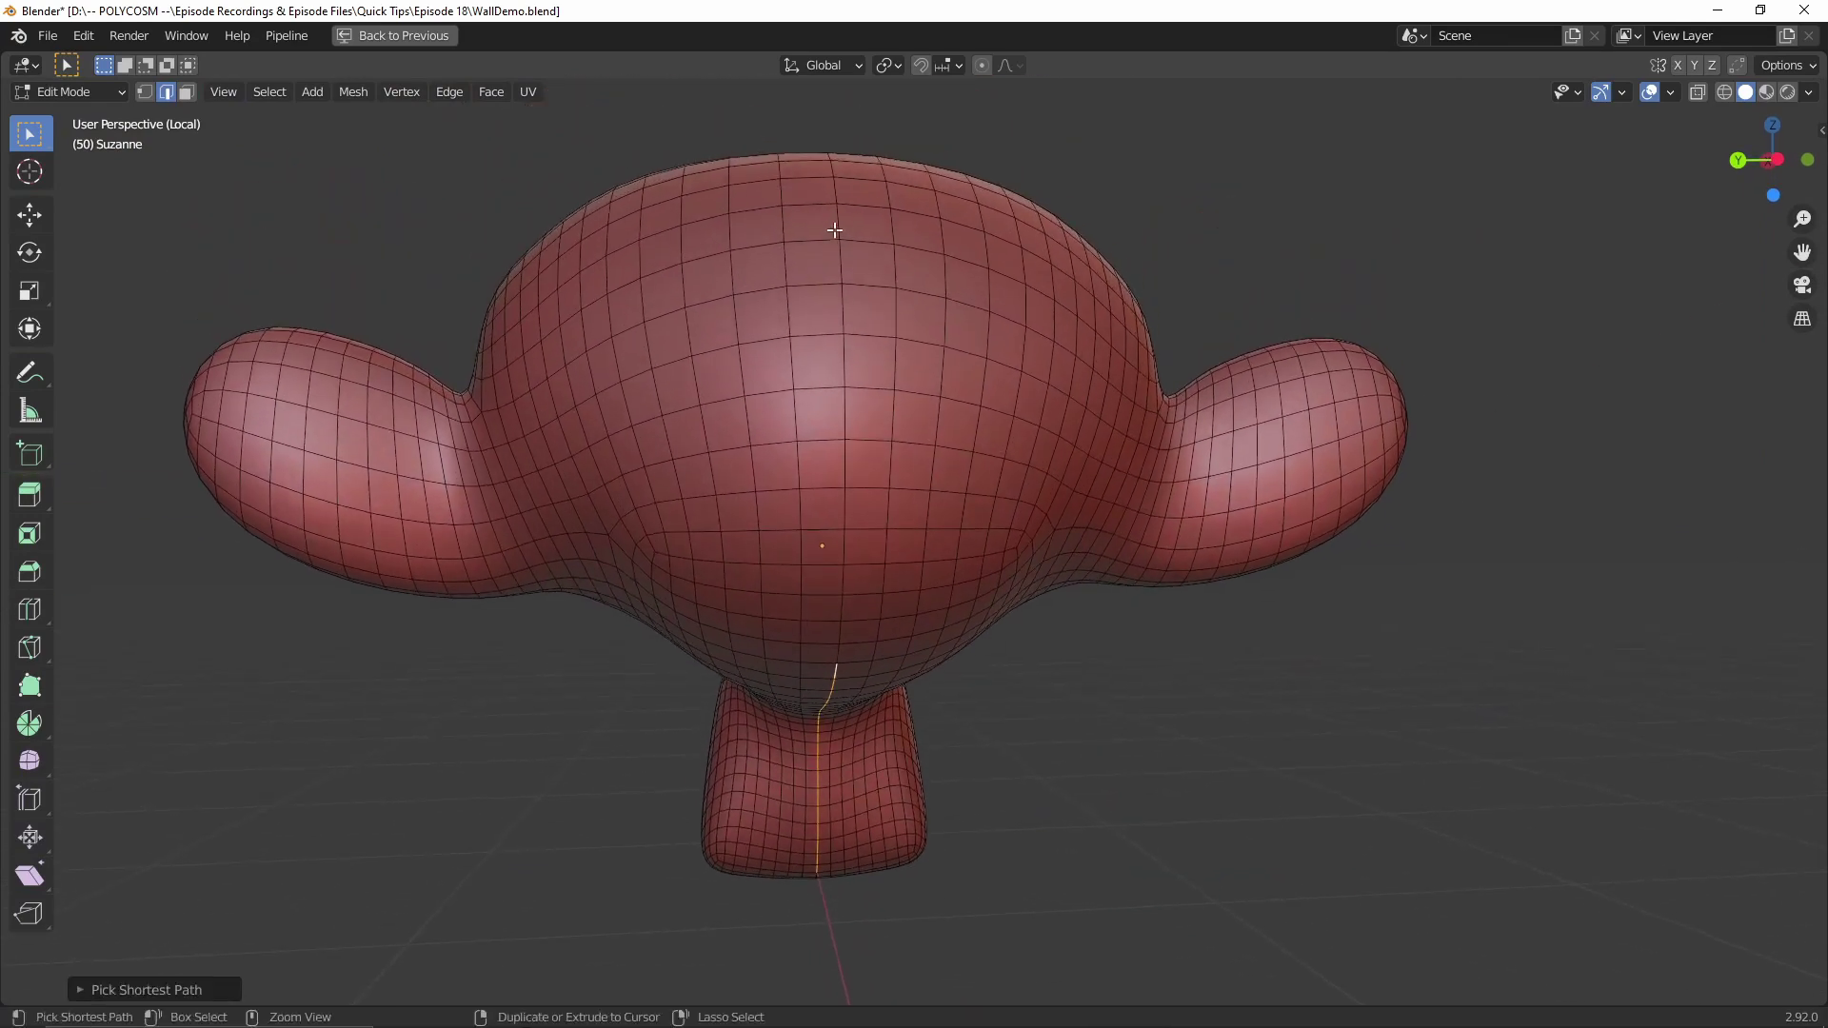
middle_drag(836, 317, 914, 391)
right_click(965, 364)
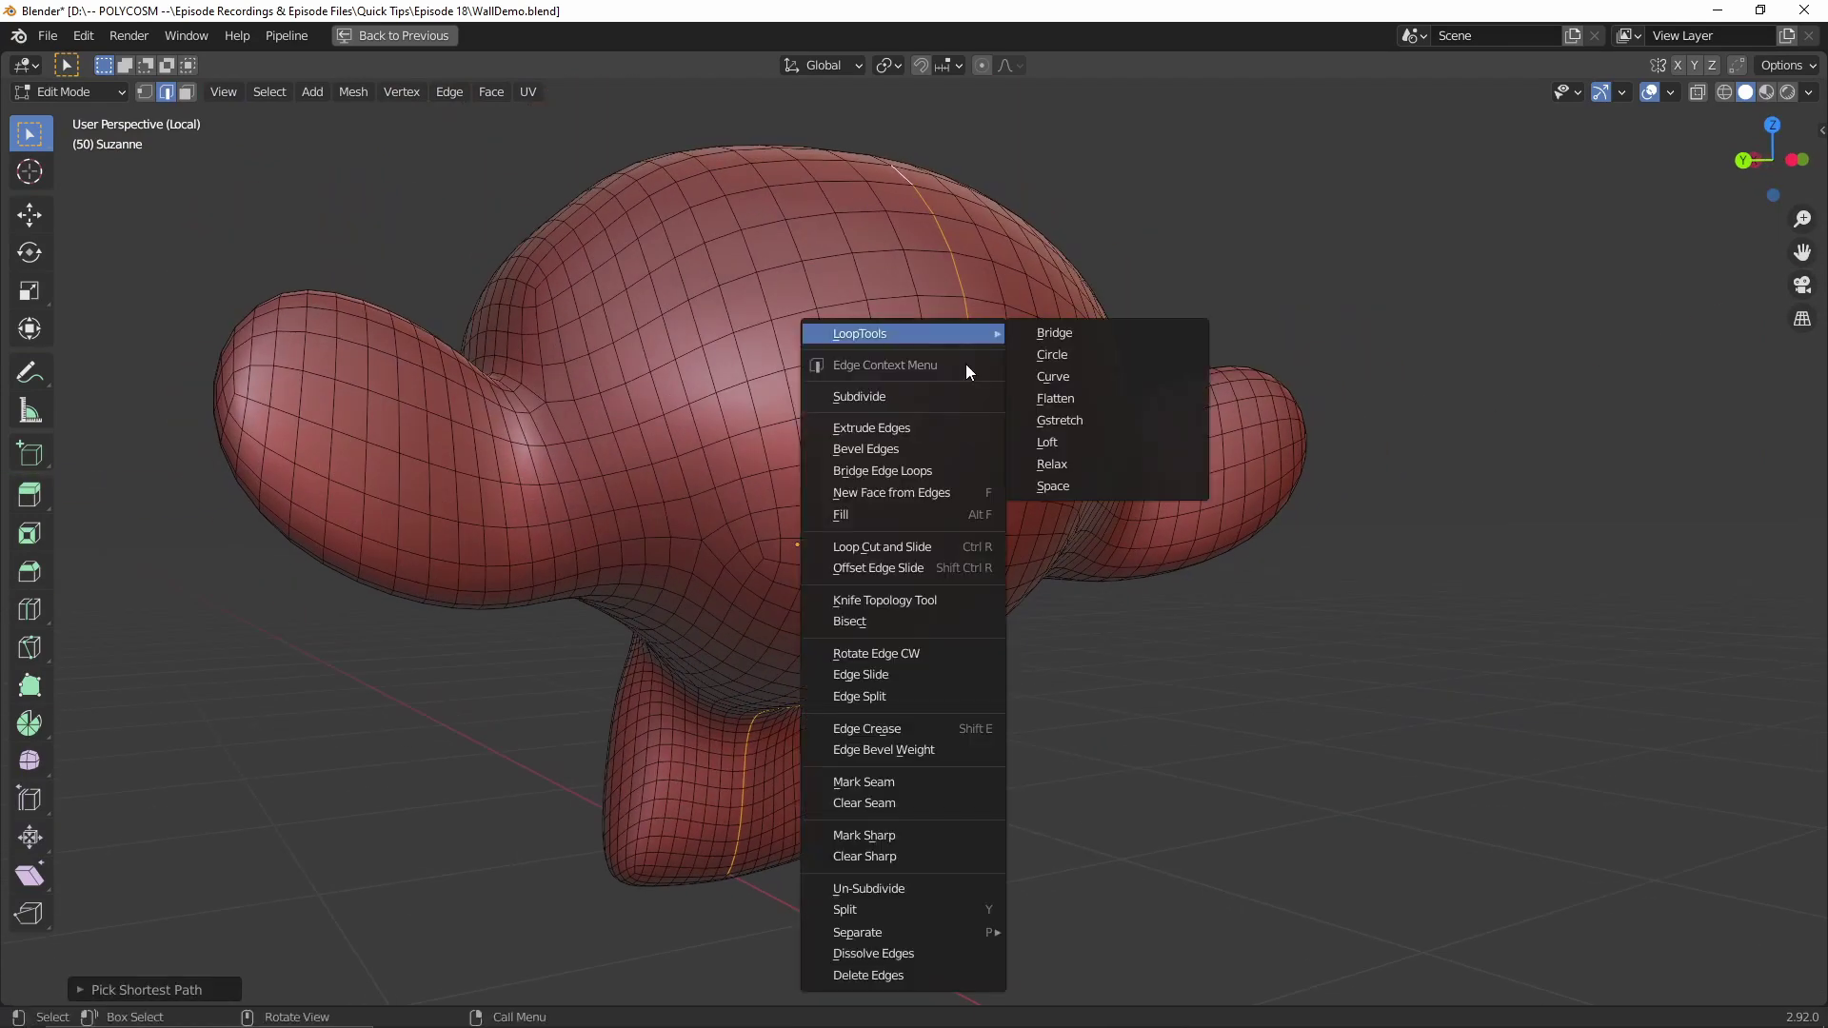
click(862, 781)
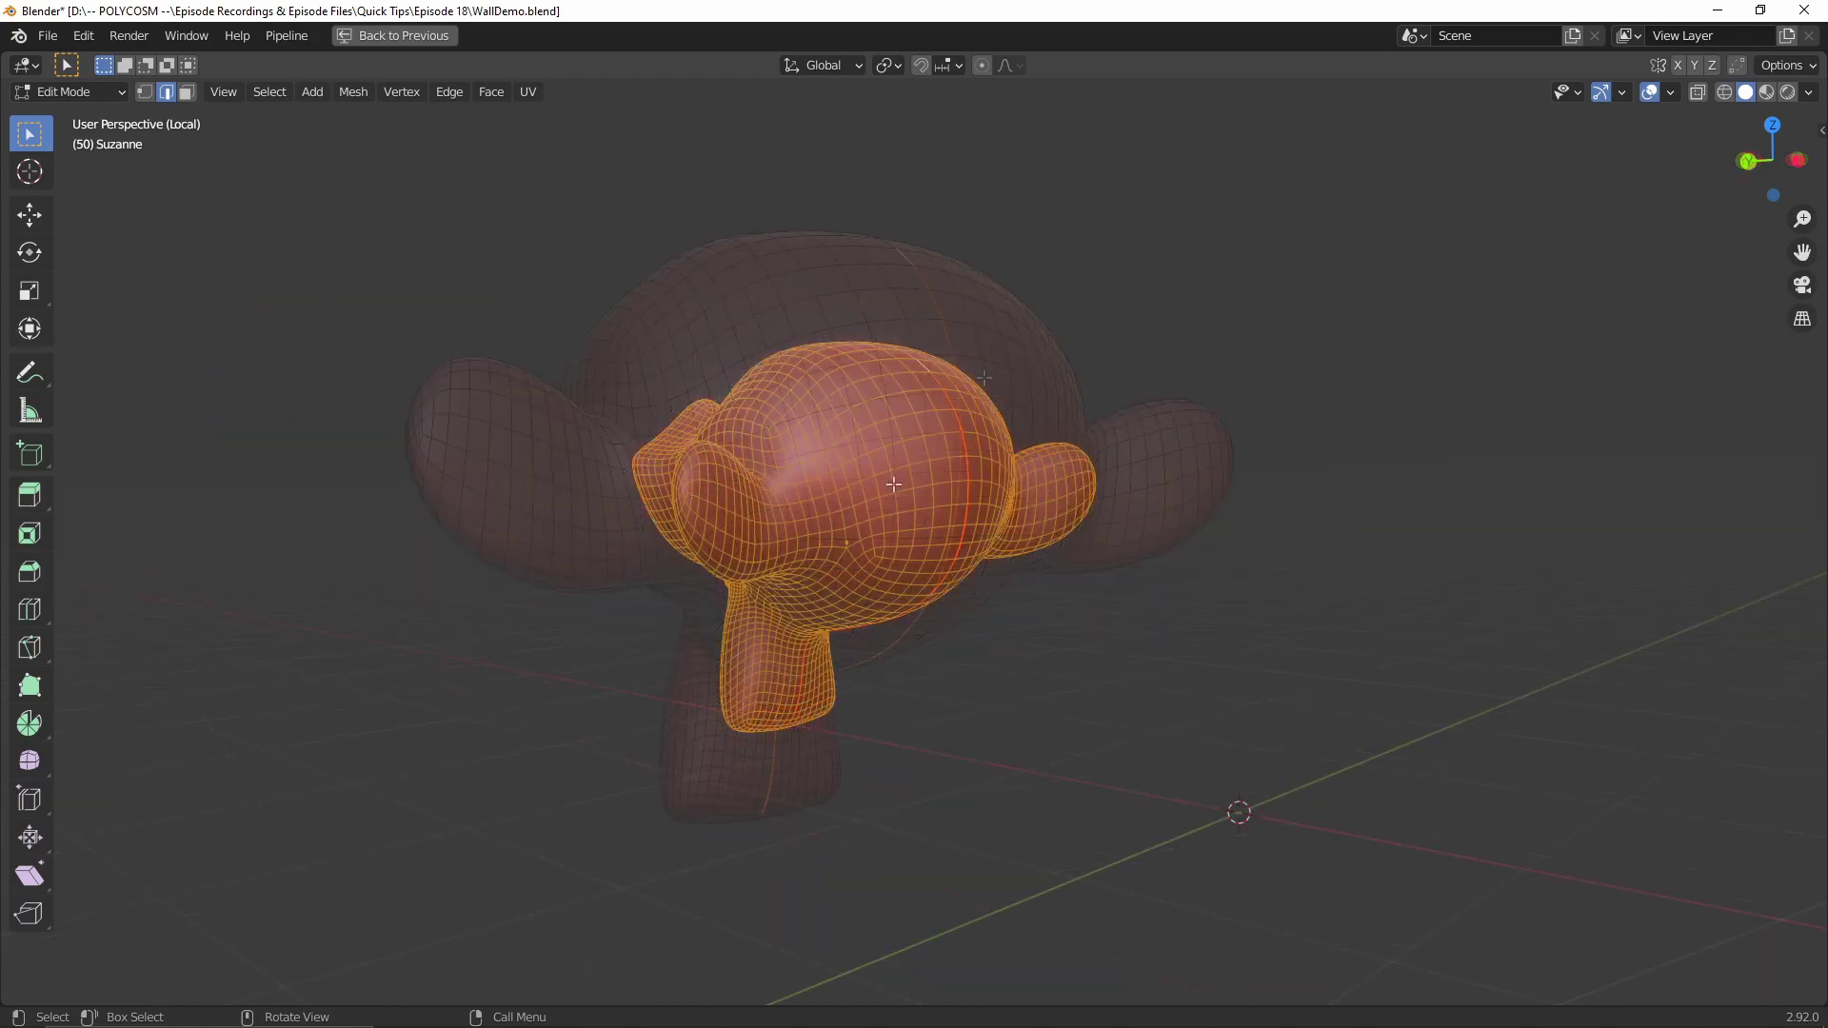
Unwrap the selected monkey mesh using Smart UV Project
key(u)
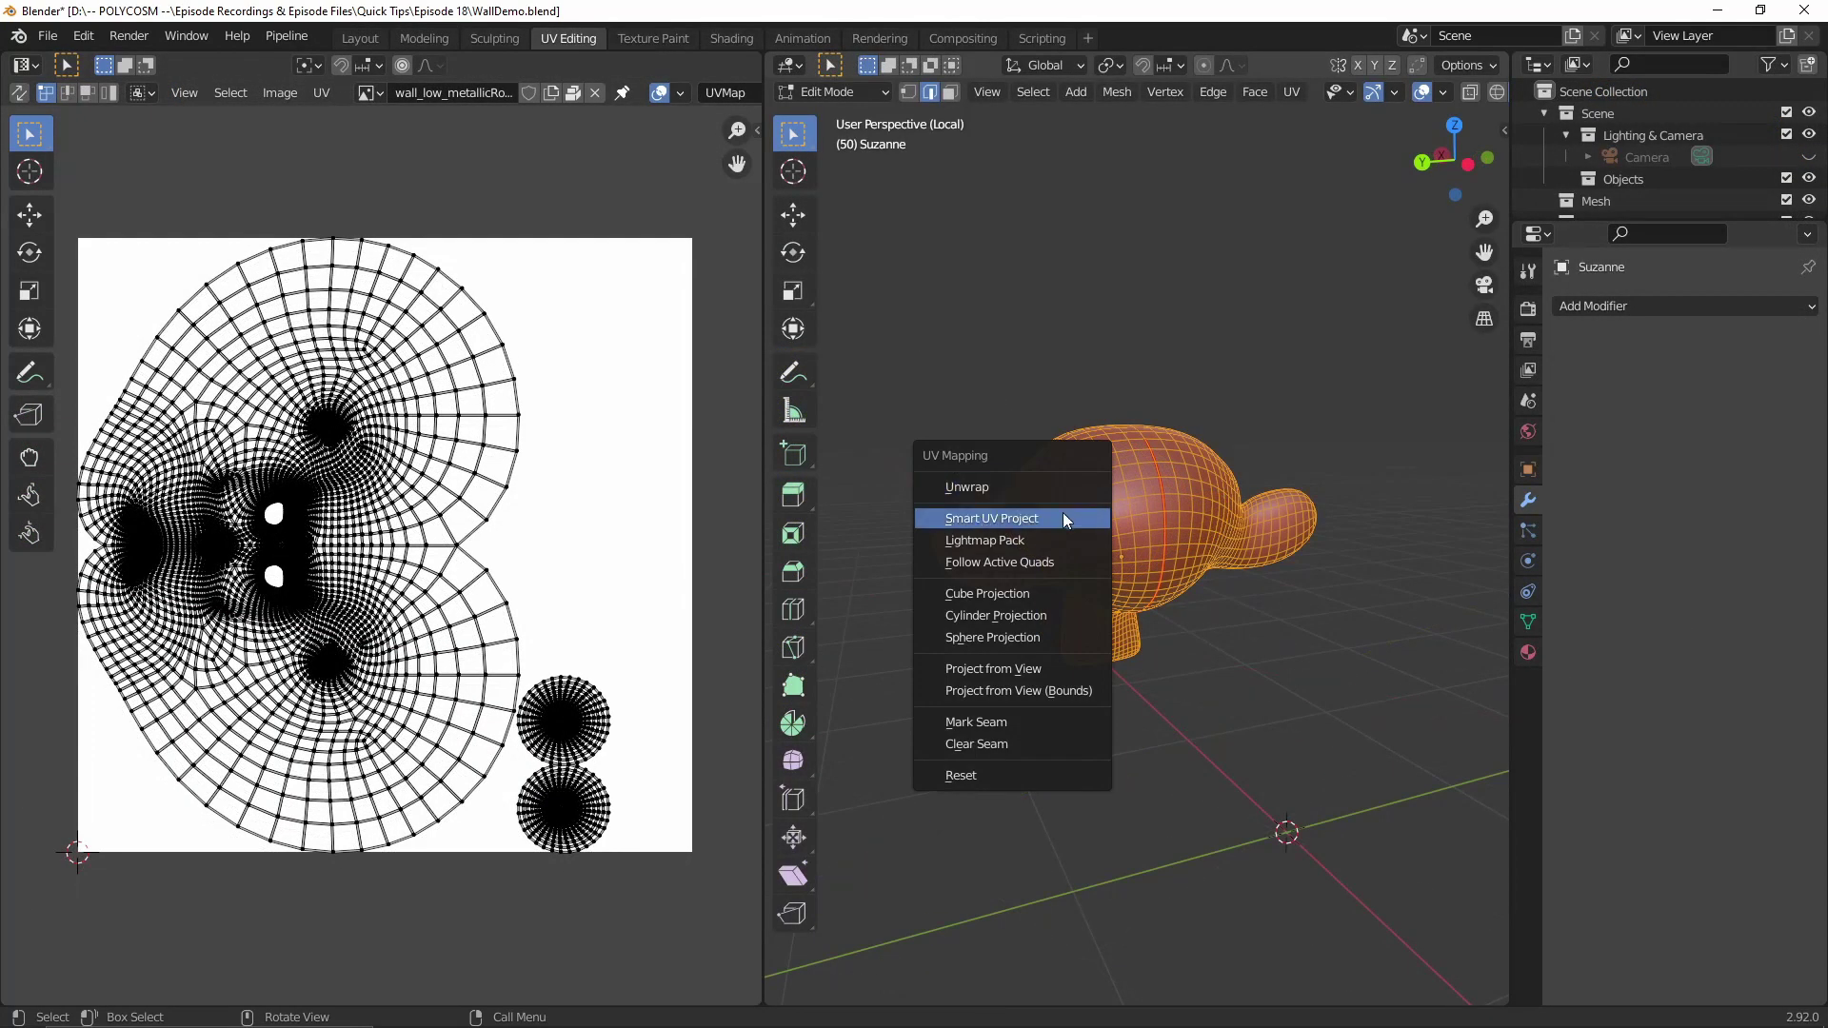
click(1063, 518)
click(1062, 681)
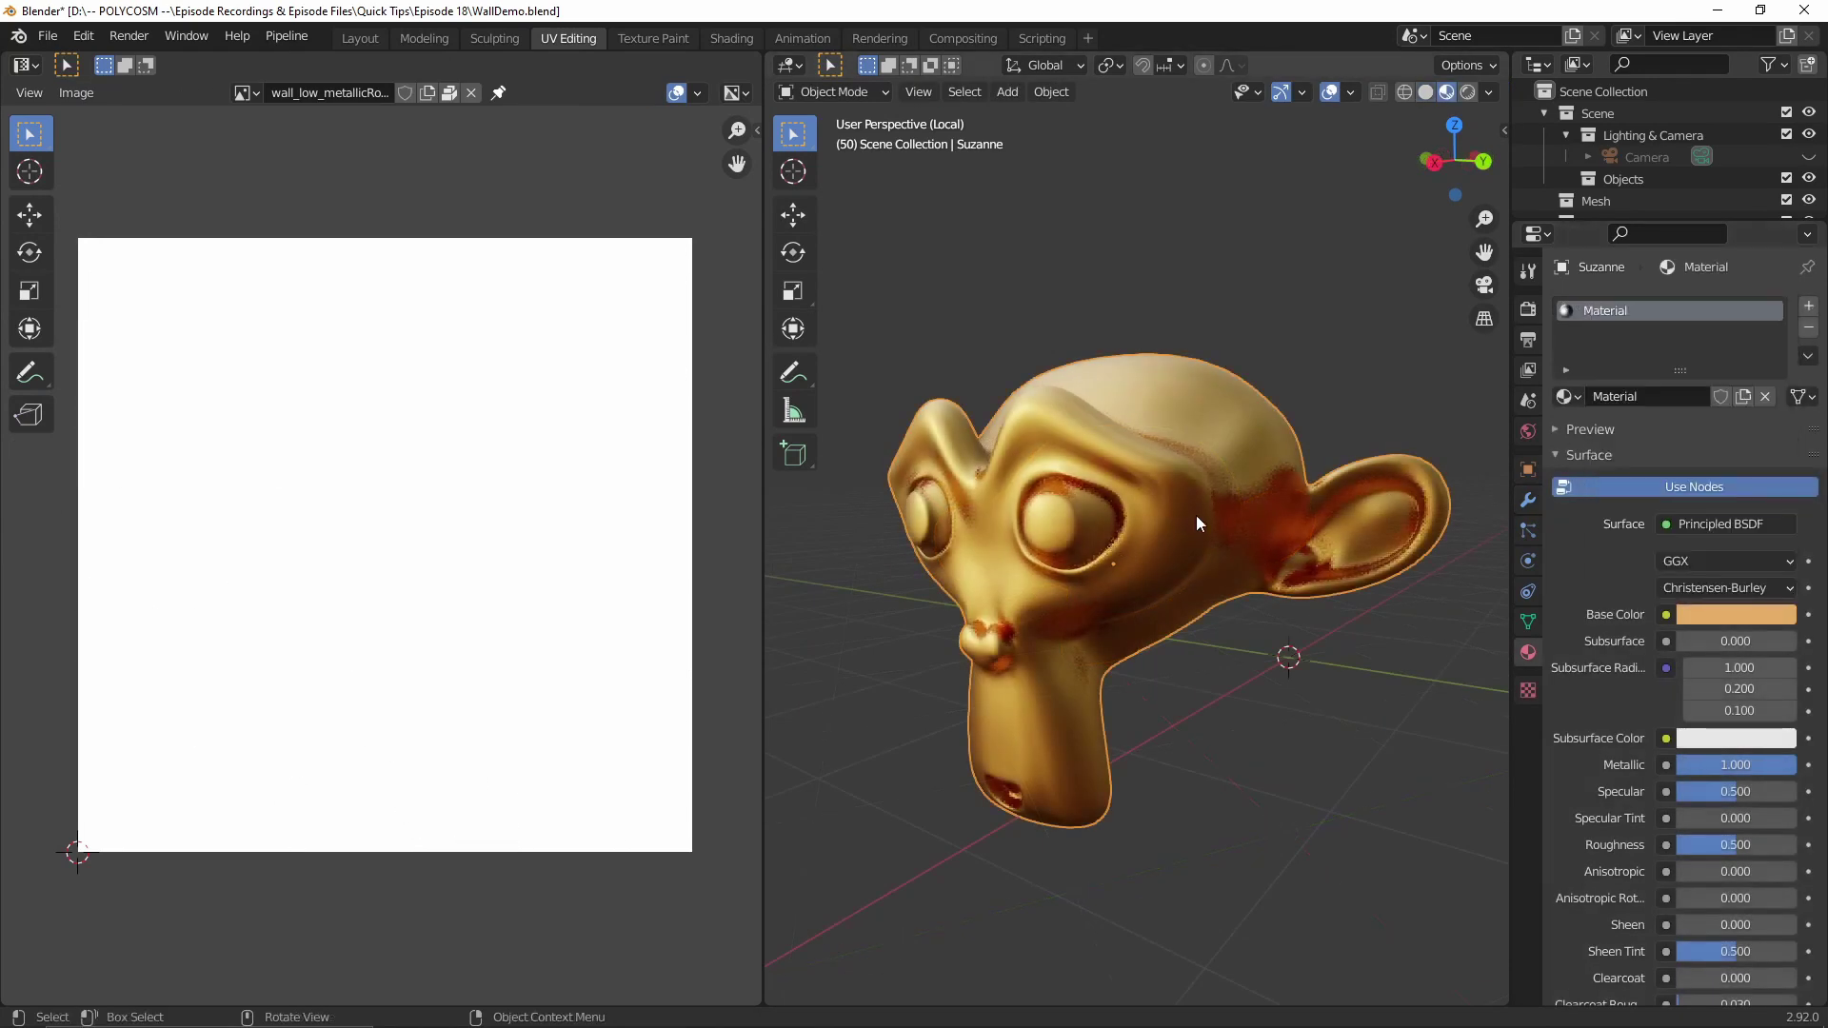
middle_drag(1195, 516, 1285, 562)
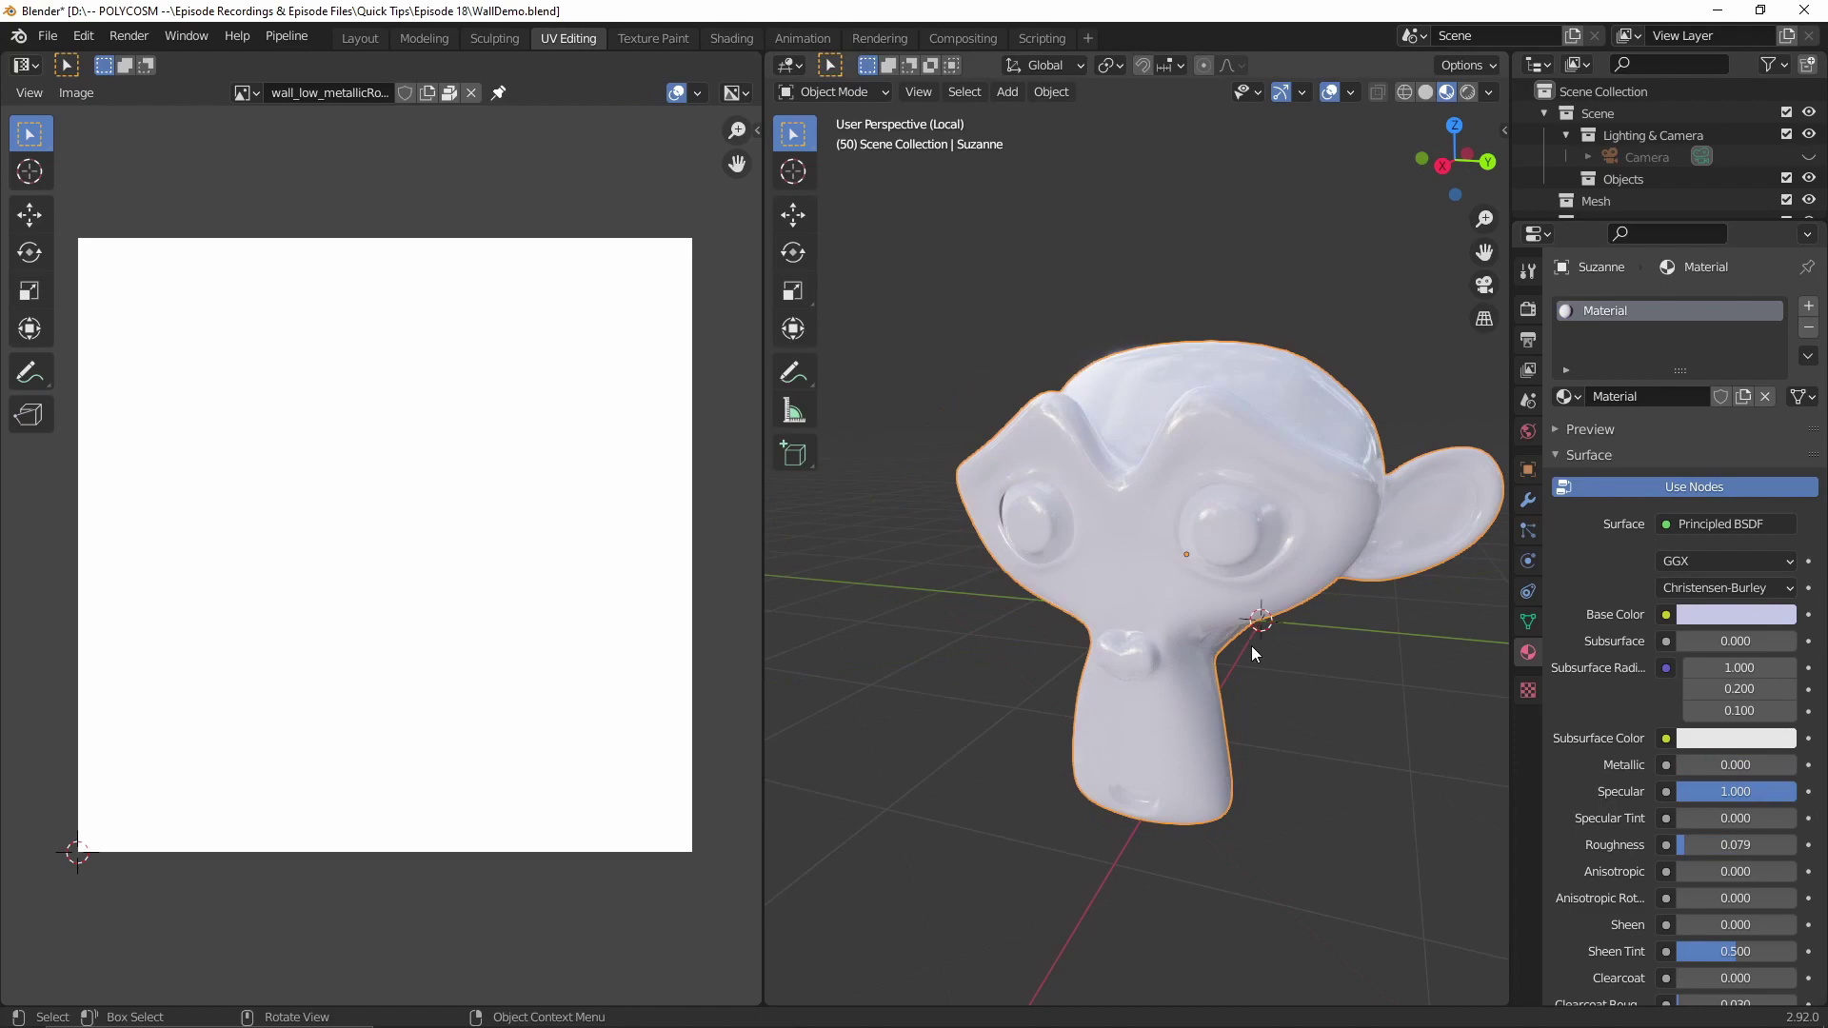
middle_drag(1252, 647, 1080, 647)
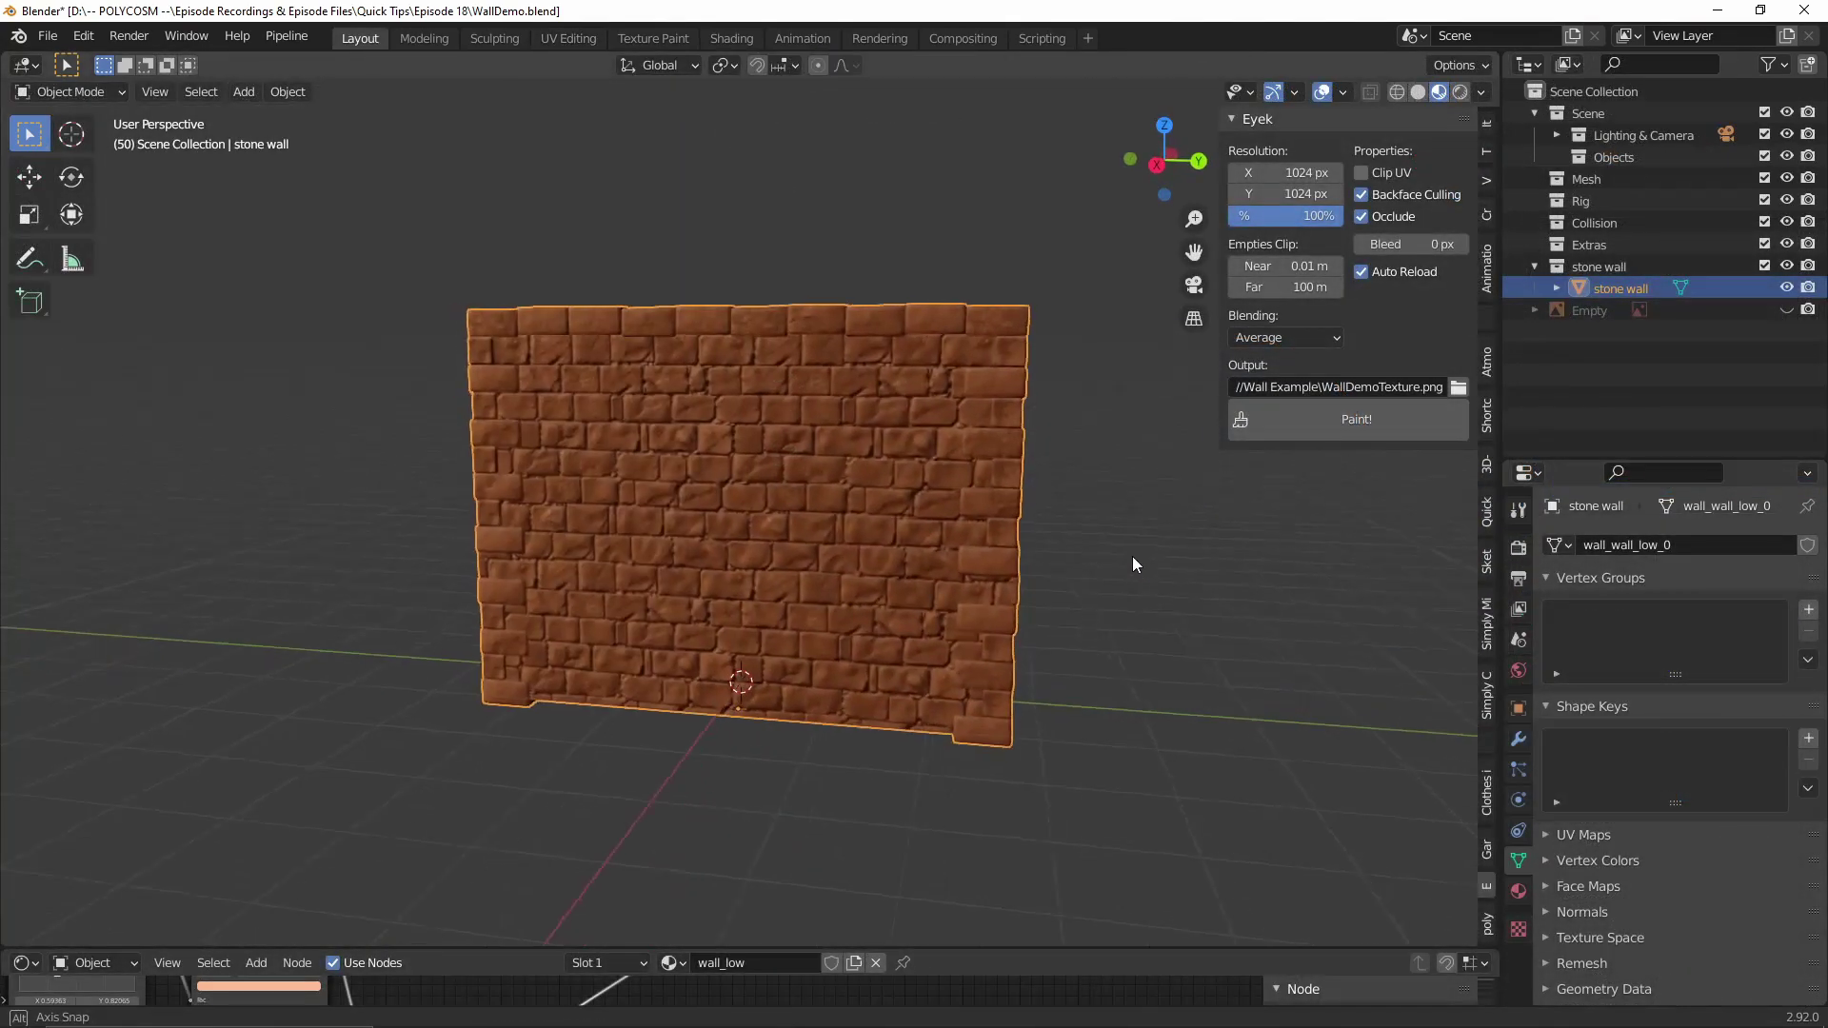
Select all the stone wall's UV islands to examine their layout over the base colour texture
middle_drag(1133, 556, 1208, 569)
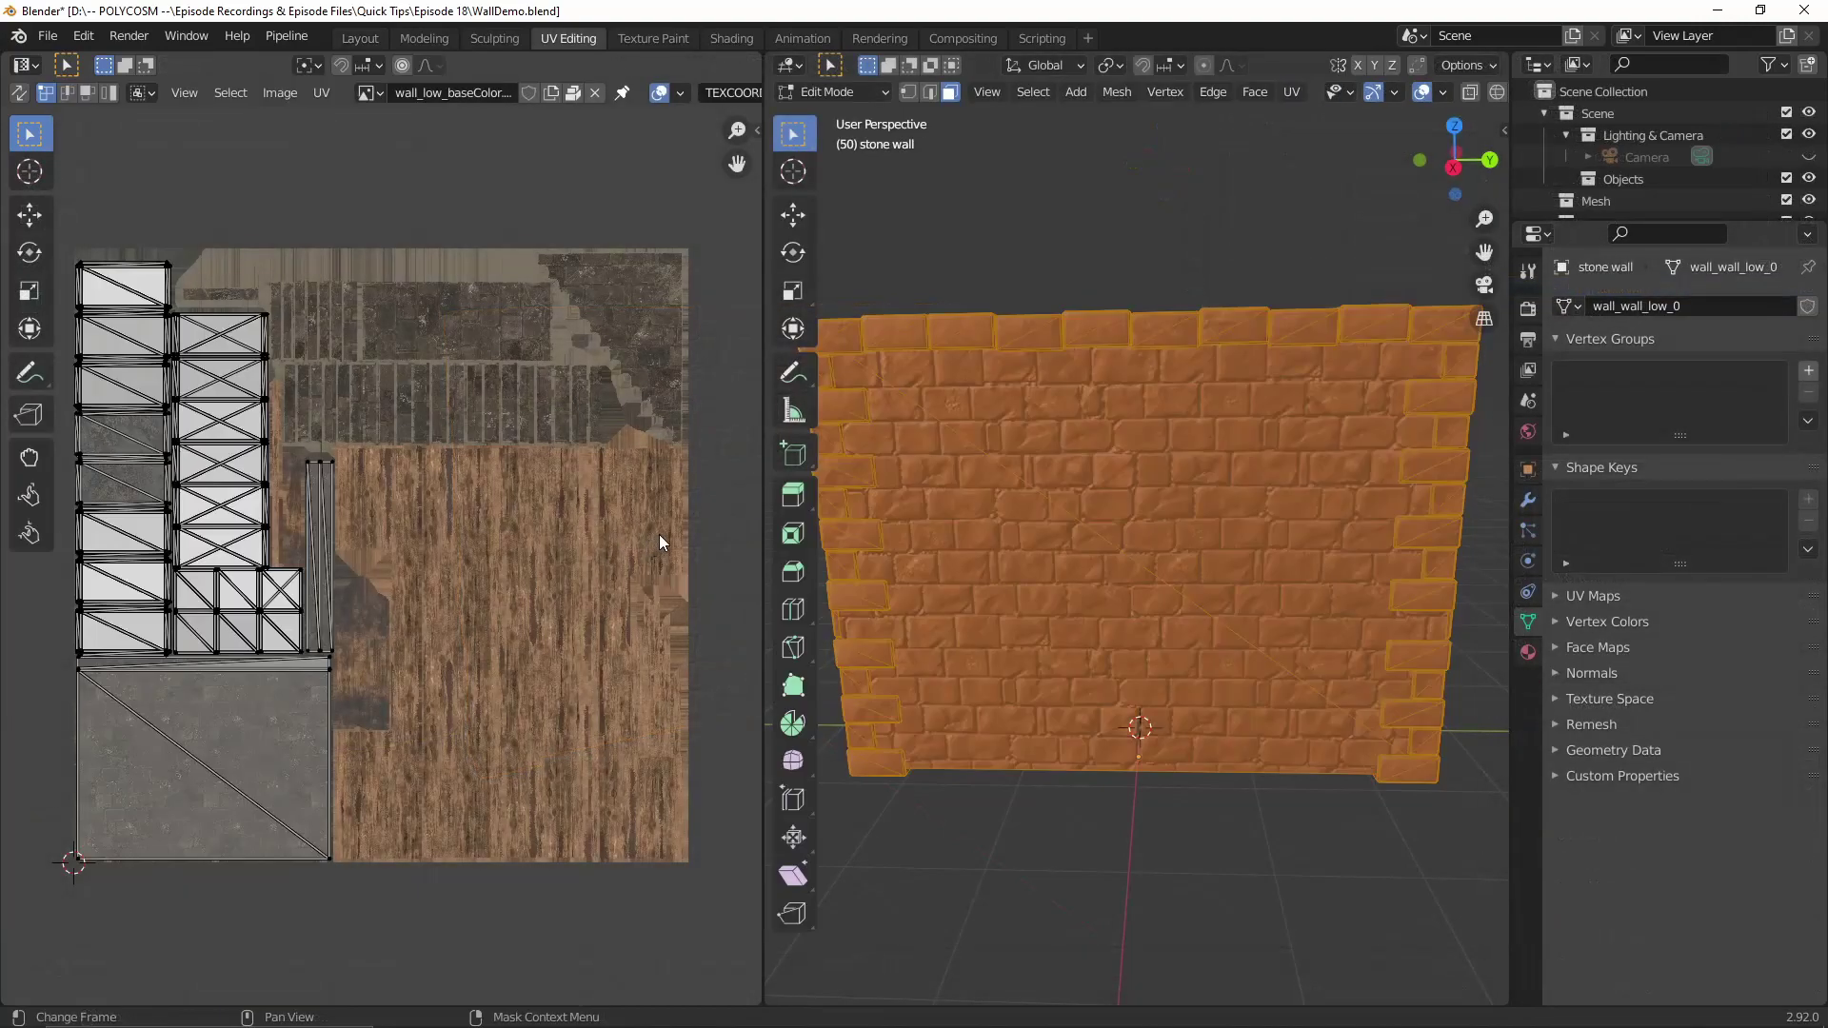
key(a)
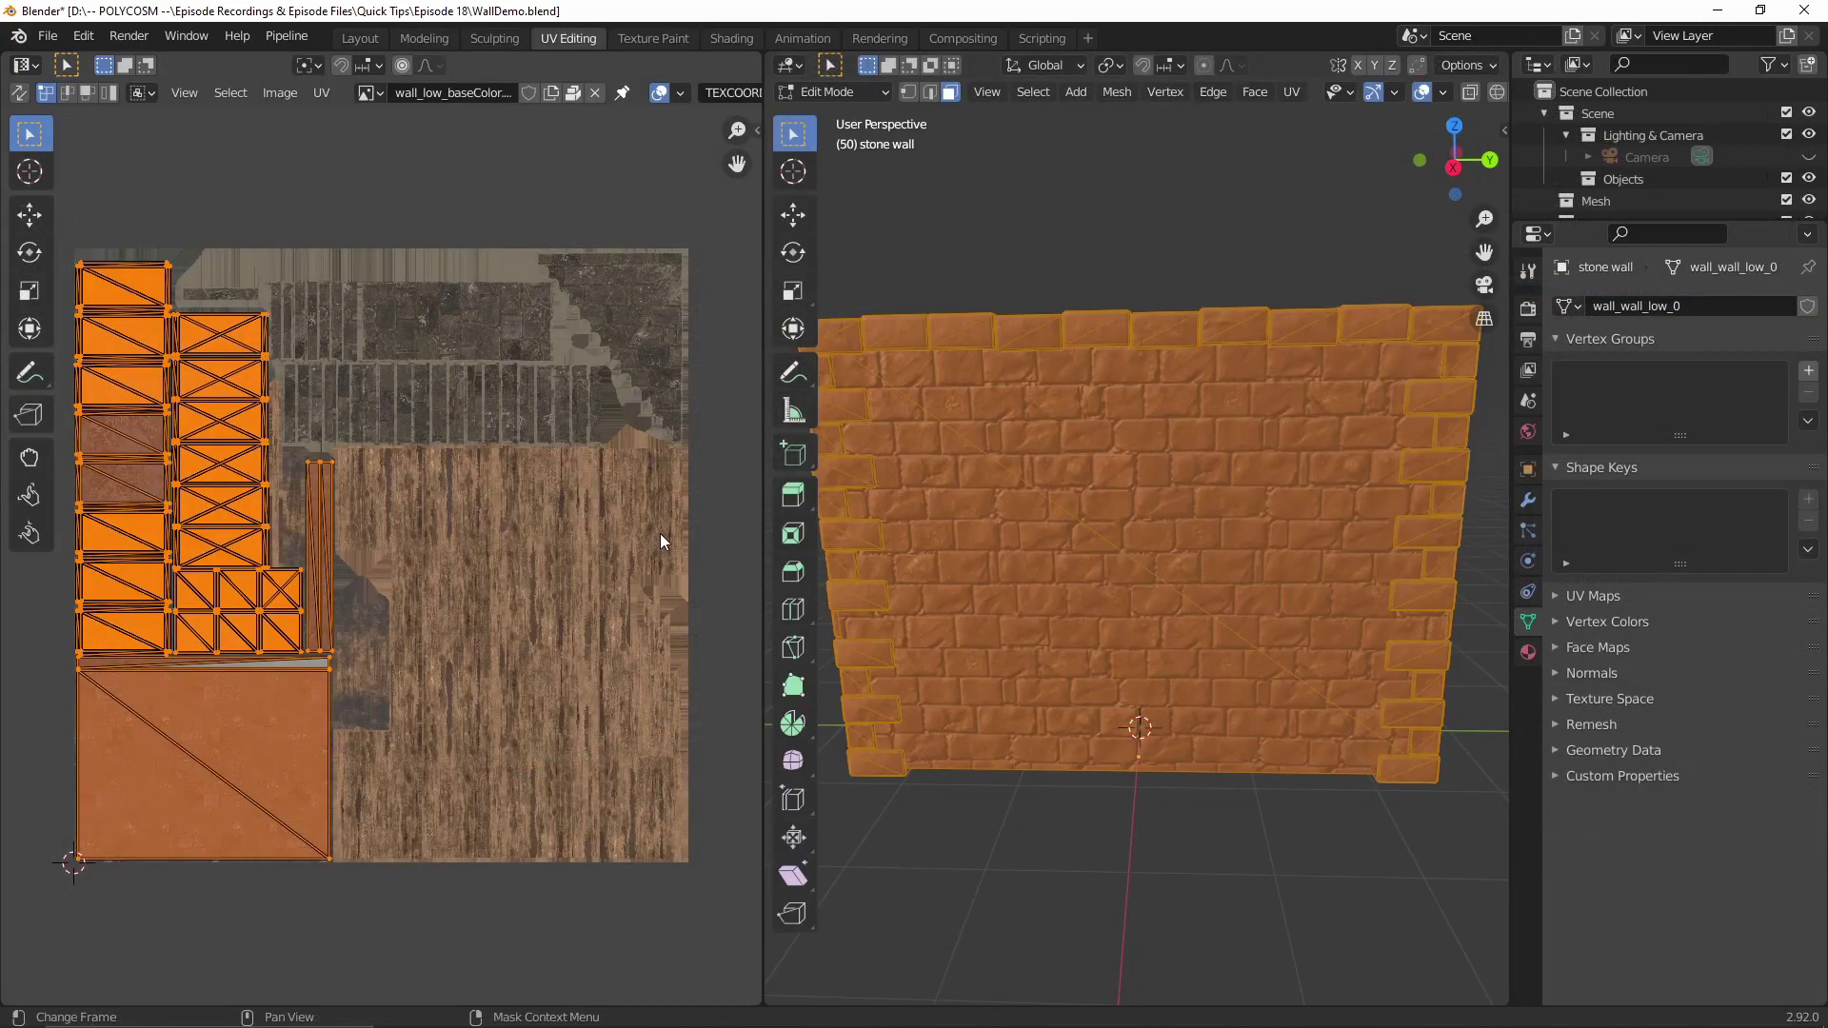
middle_drag(1095, 523, 942, 518)
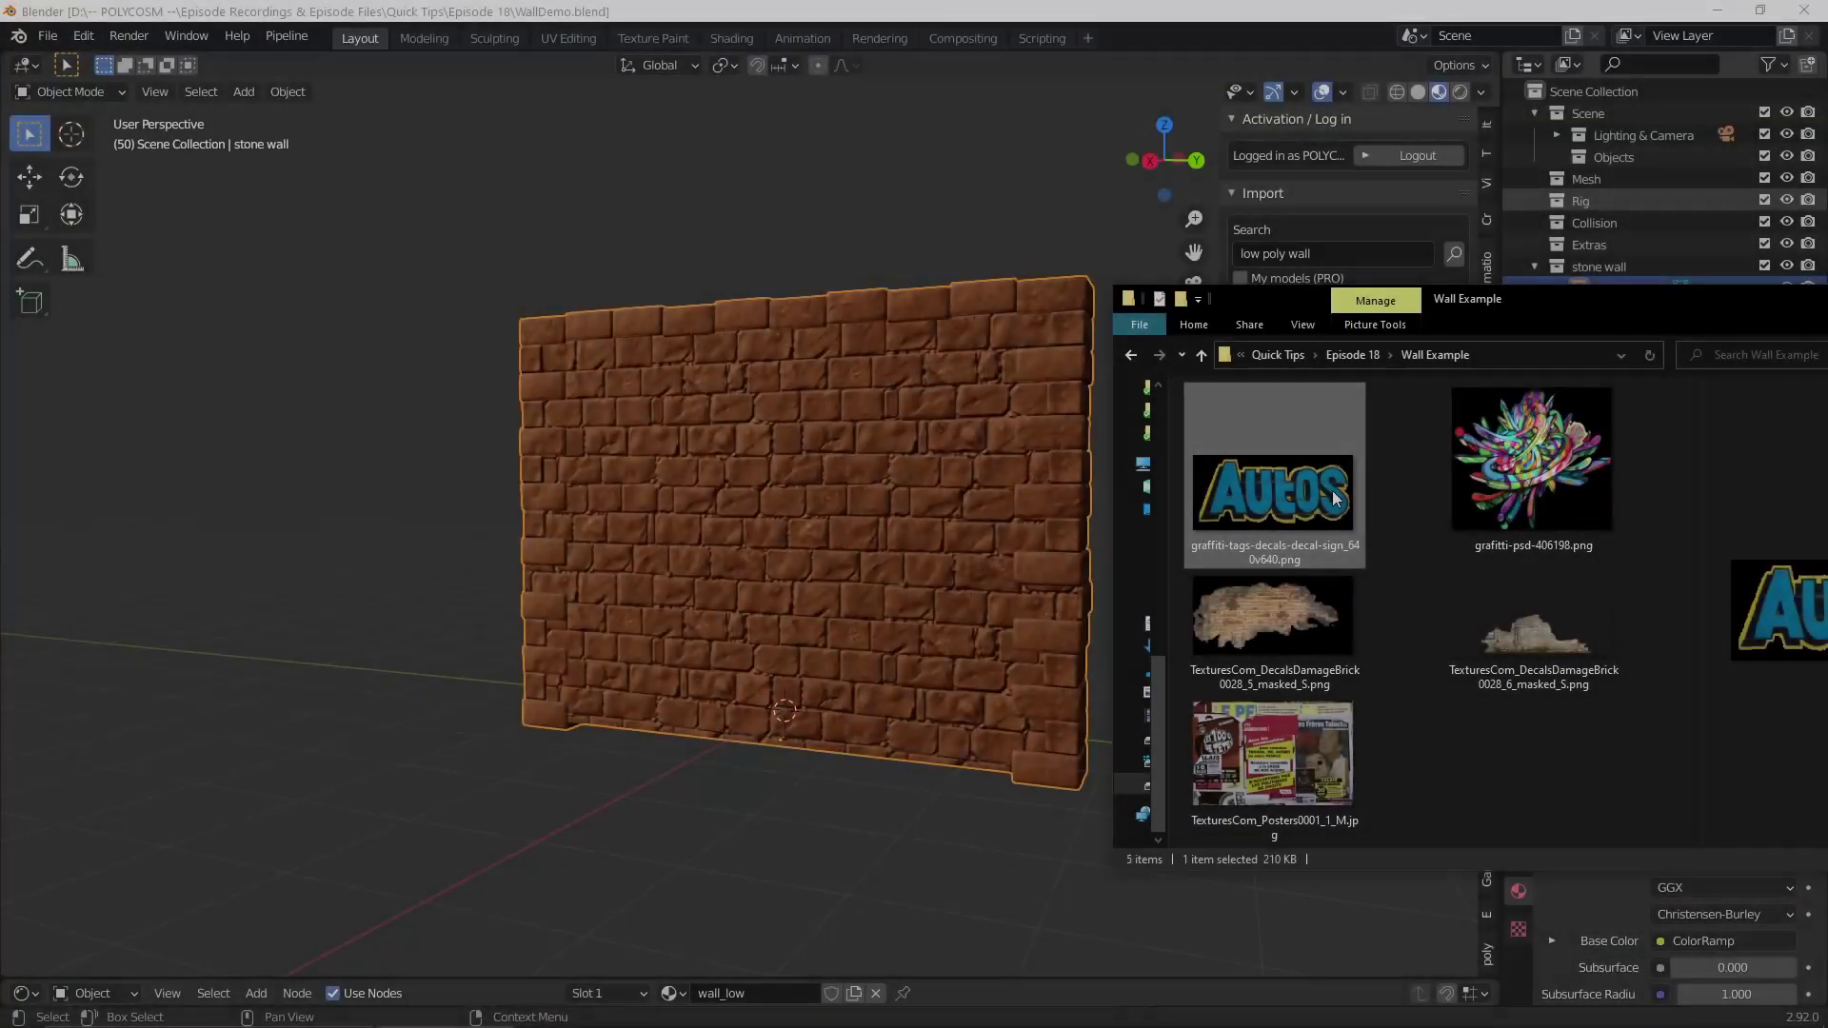
Bring graffiti-tags-decals-decal-sign_640v640.png from the Wall Example folder into the scene as an image empty
drag(1260, 515, 1260, 635)
drag(664, 810, 664, 810)
middle_drag(752, 756, 1363, 853)
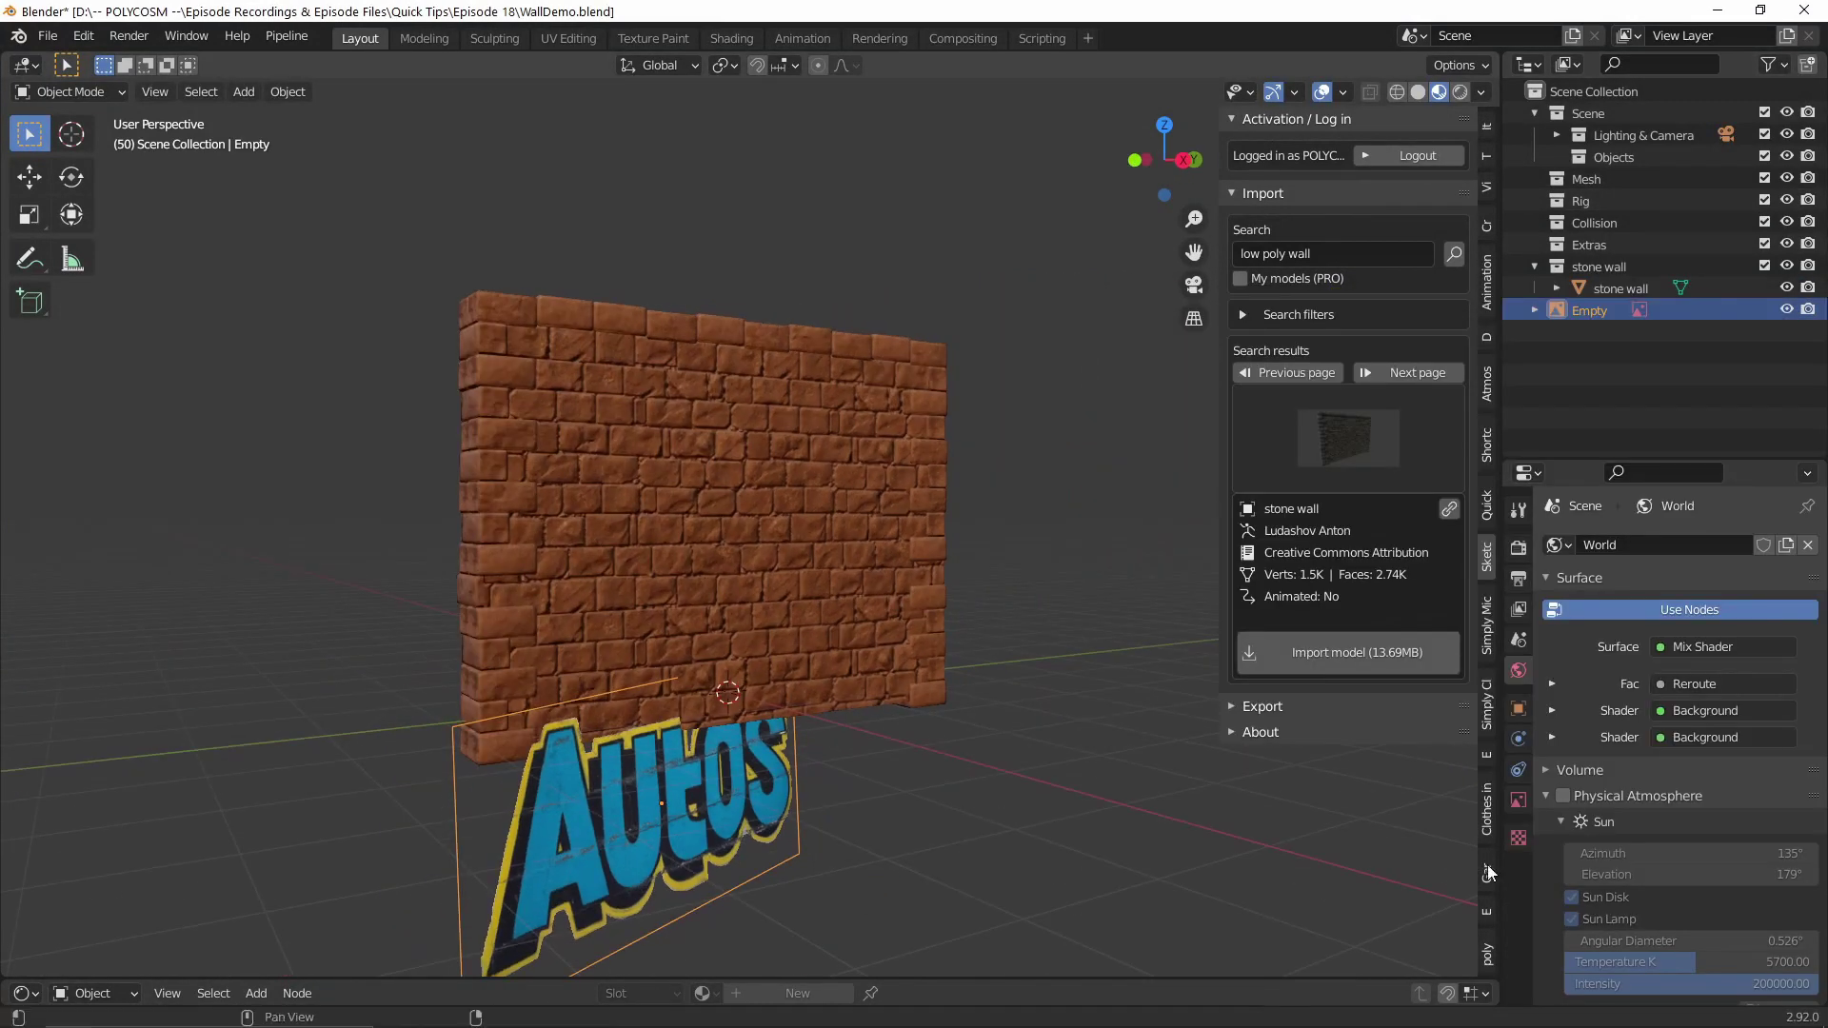
Set the Autos image empty's depth to Front and enable its opacity at 0.474
click(1518, 800)
click(1735, 673)
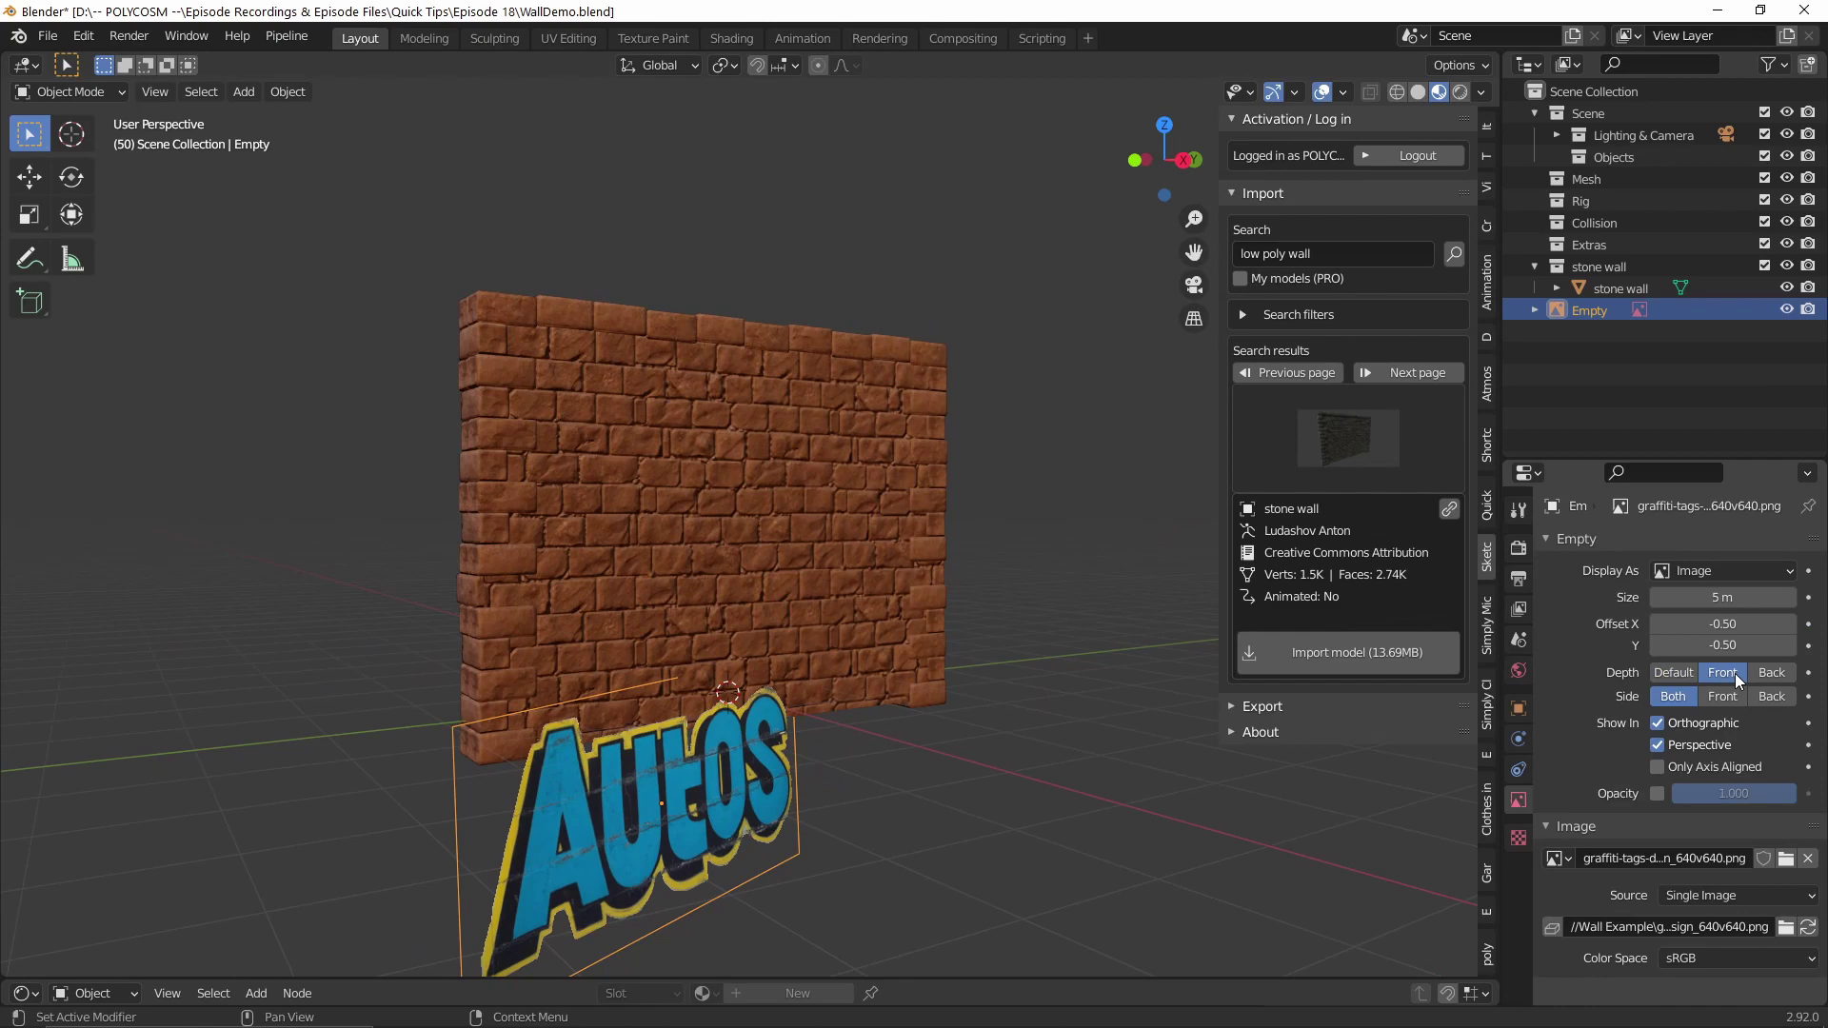
click(1658, 793)
drag(1733, 794, 1676, 793)
Rotate the Autos decal freely and move it in front of the stone wall
middle_drag(1274, 774, 1128, 716)
key(r)
key(r)
click(1157, 762)
key(g)
click(1061, 496)
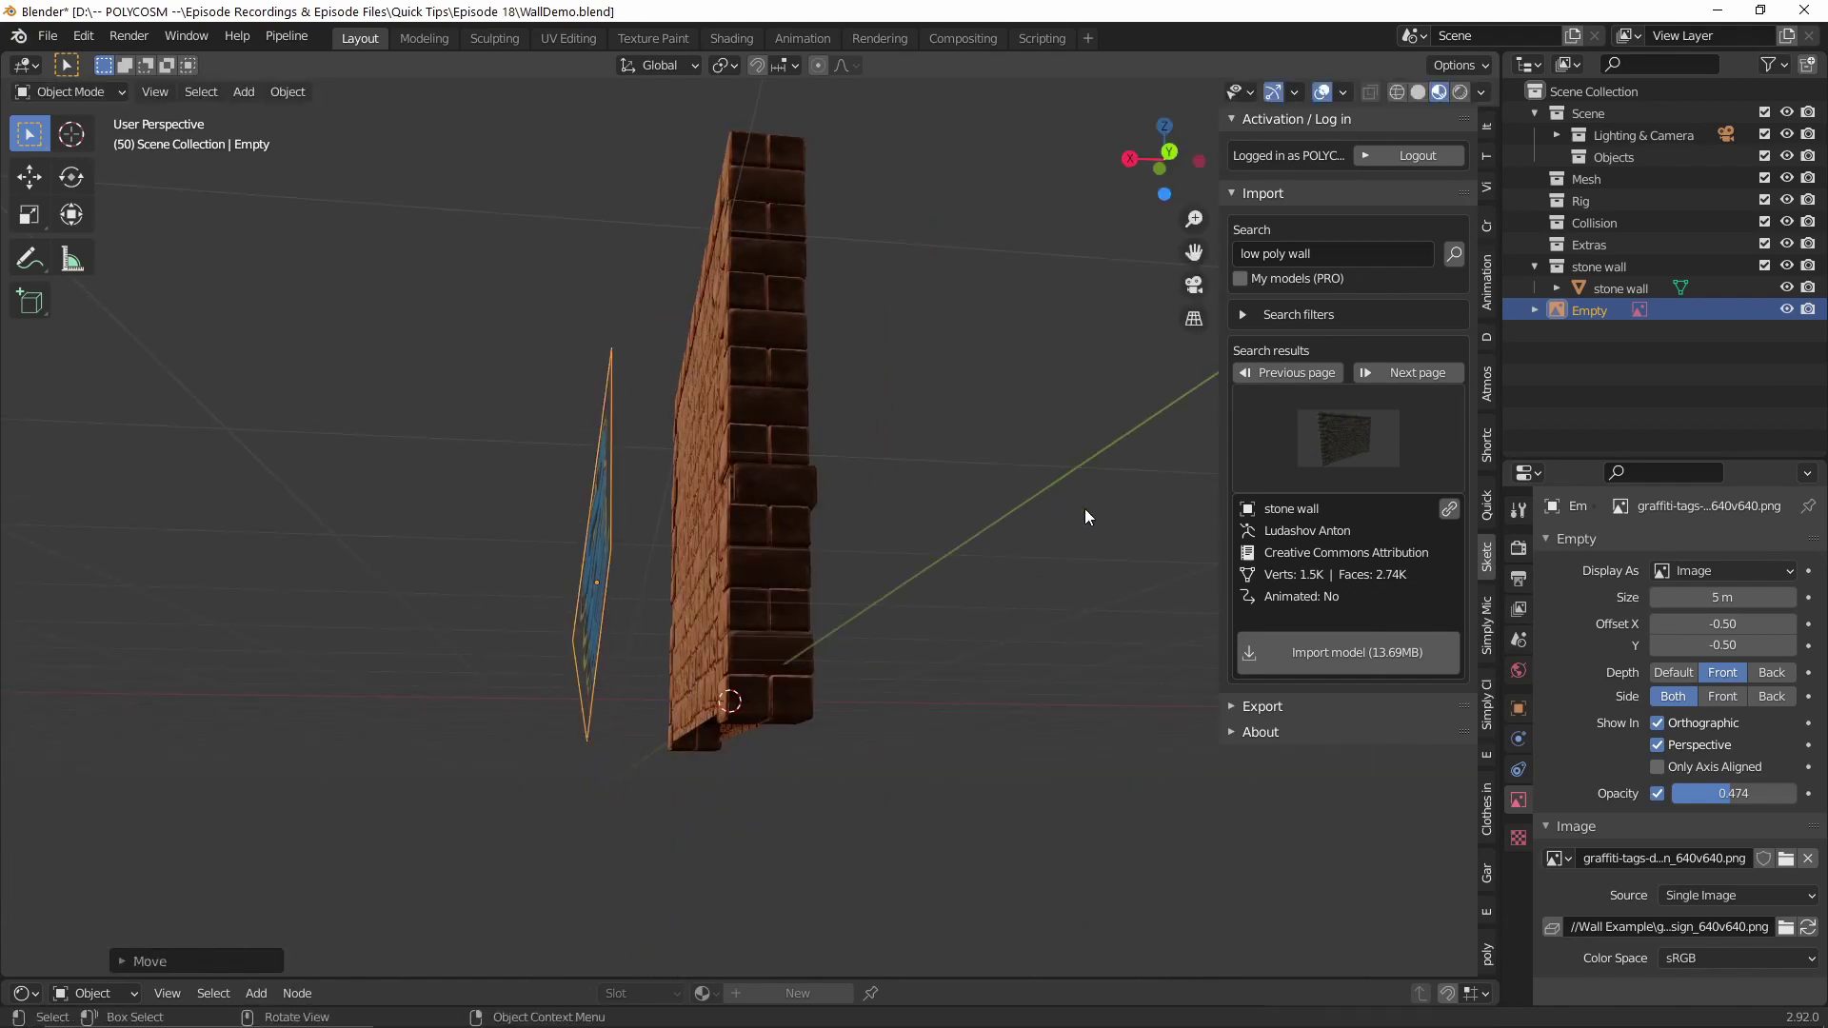
Scale down the Autos decal and move it closer to the wall's front face
middle_drag(1060, 496, 1264, 566)
key(s)
click(885, 619)
key(g)
click(916, 509)
Resize the Autos decal again, place it on the wall's upper-left area and tilt it to line up with the bricks
middle_drag(928, 506, 1071, 490)
key(s)
click(874, 472)
key(g)
click(767, 408)
middle_drag(766, 408, 741, 443)
key(r)
key(r)
click(762, 473)
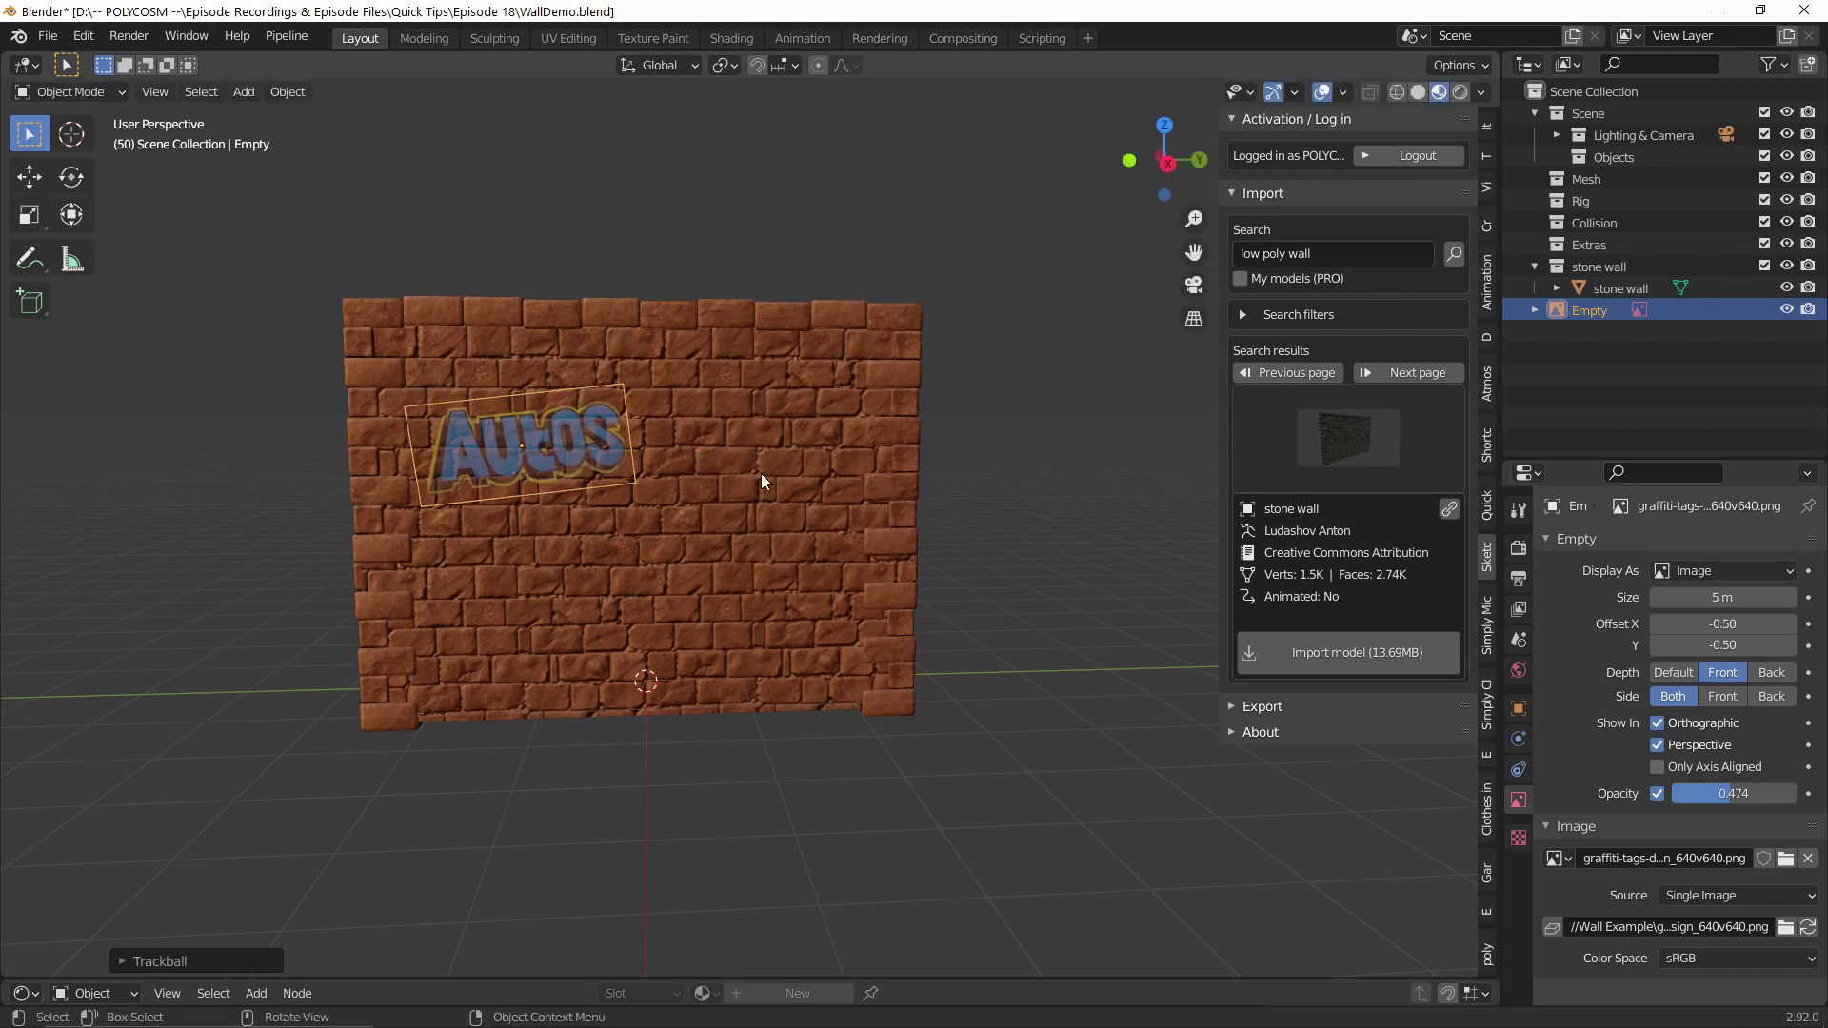
Select the stone wall along with the Autos decal and paint the projection with Eyek at 512 × 512 px to Wall Example\WallDemoTexture.png
shift+click(832, 530)
click(1488, 916)
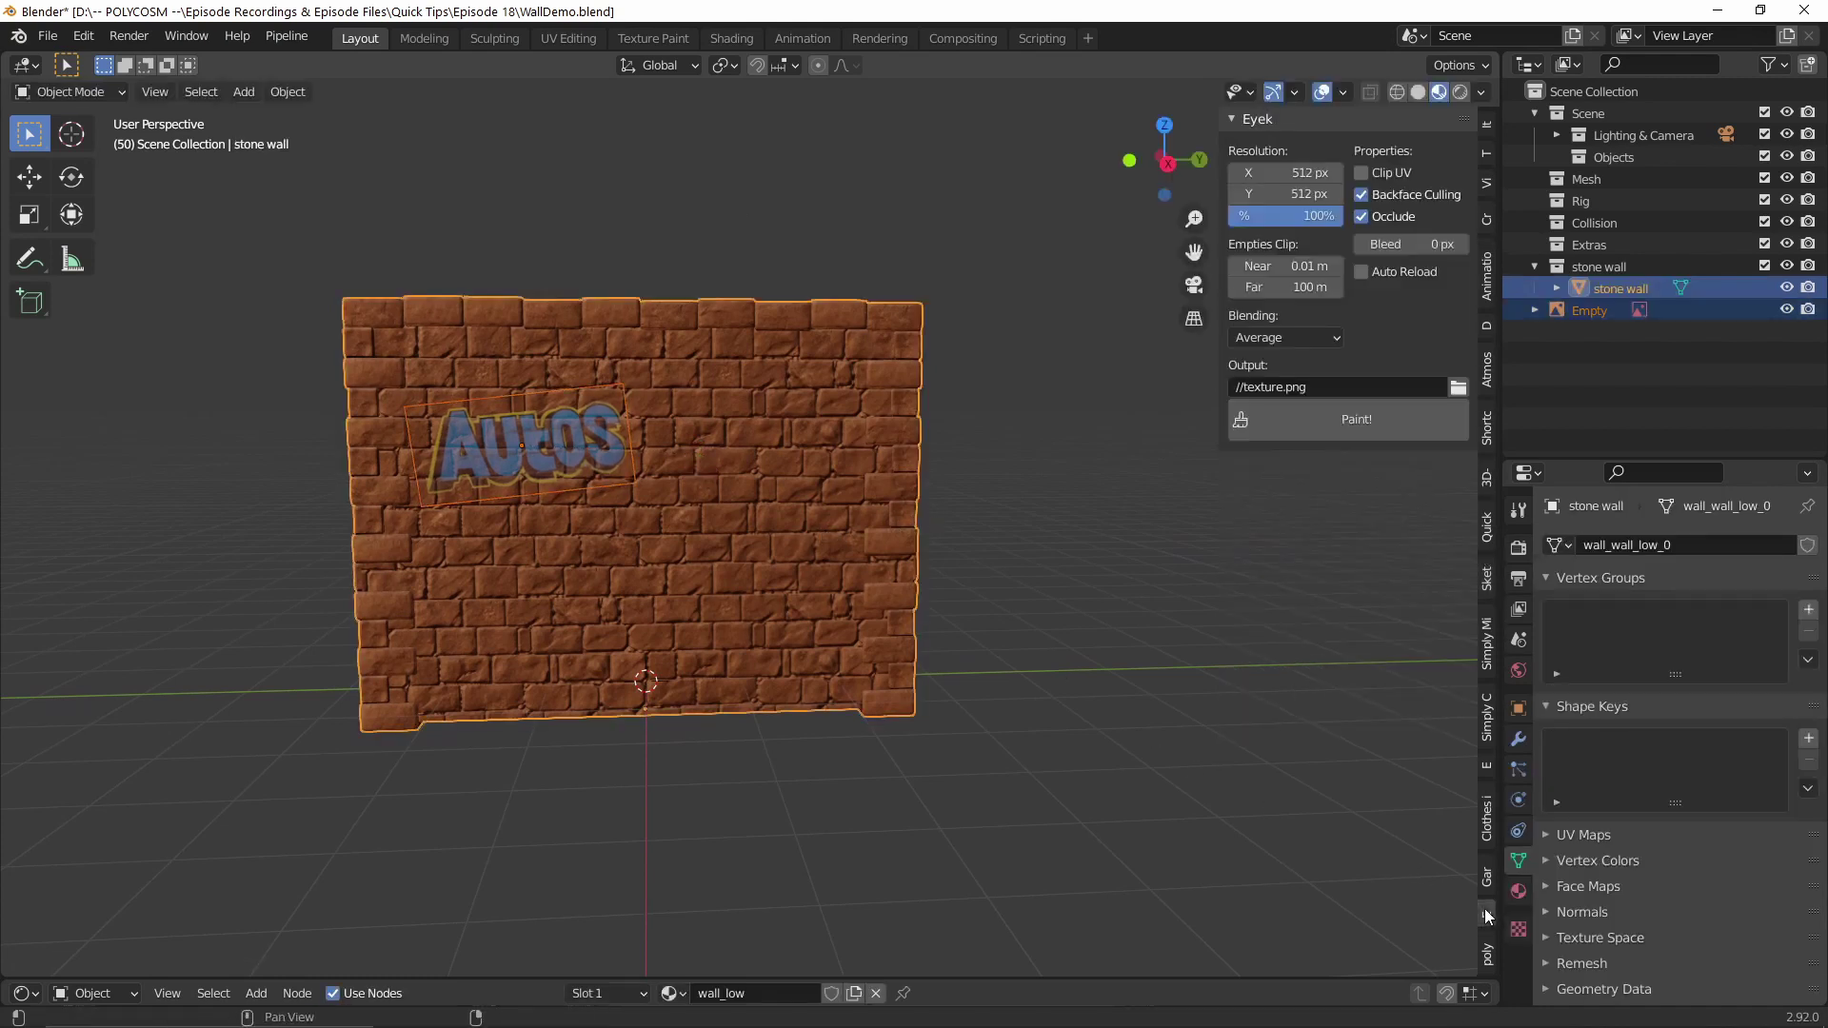
click(1342, 420)
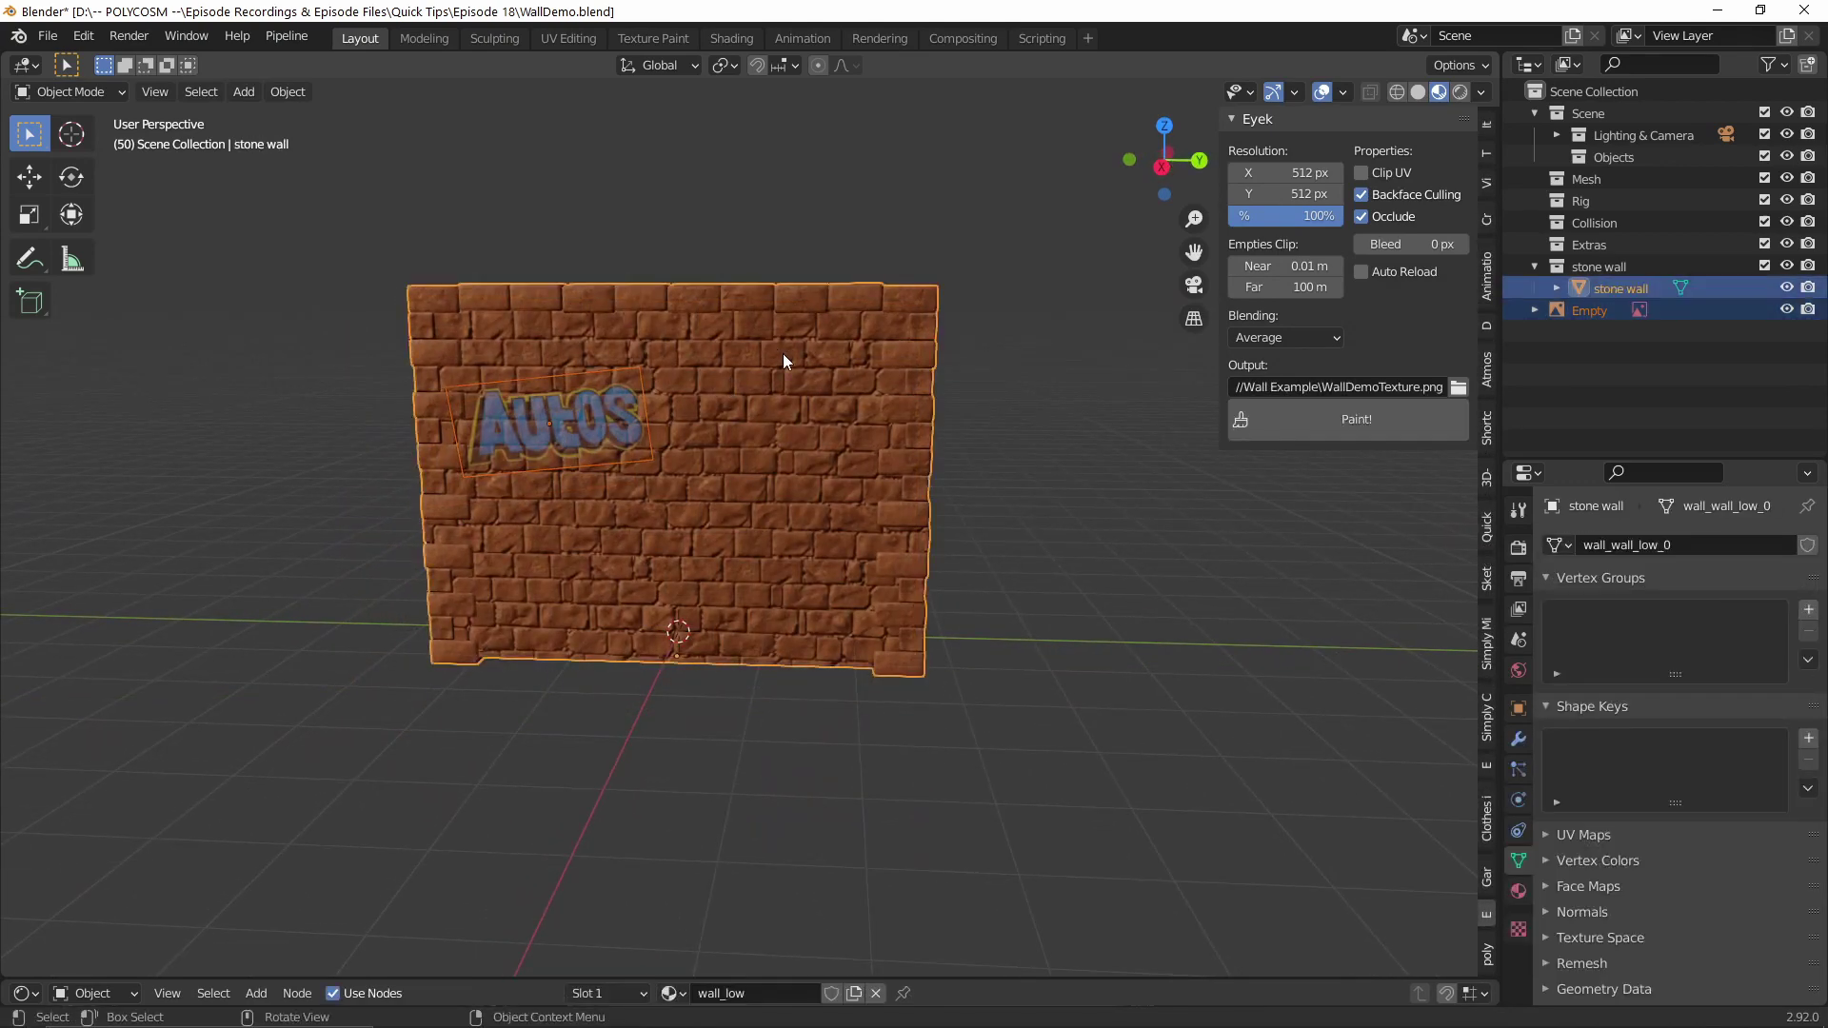
click(1331, 425)
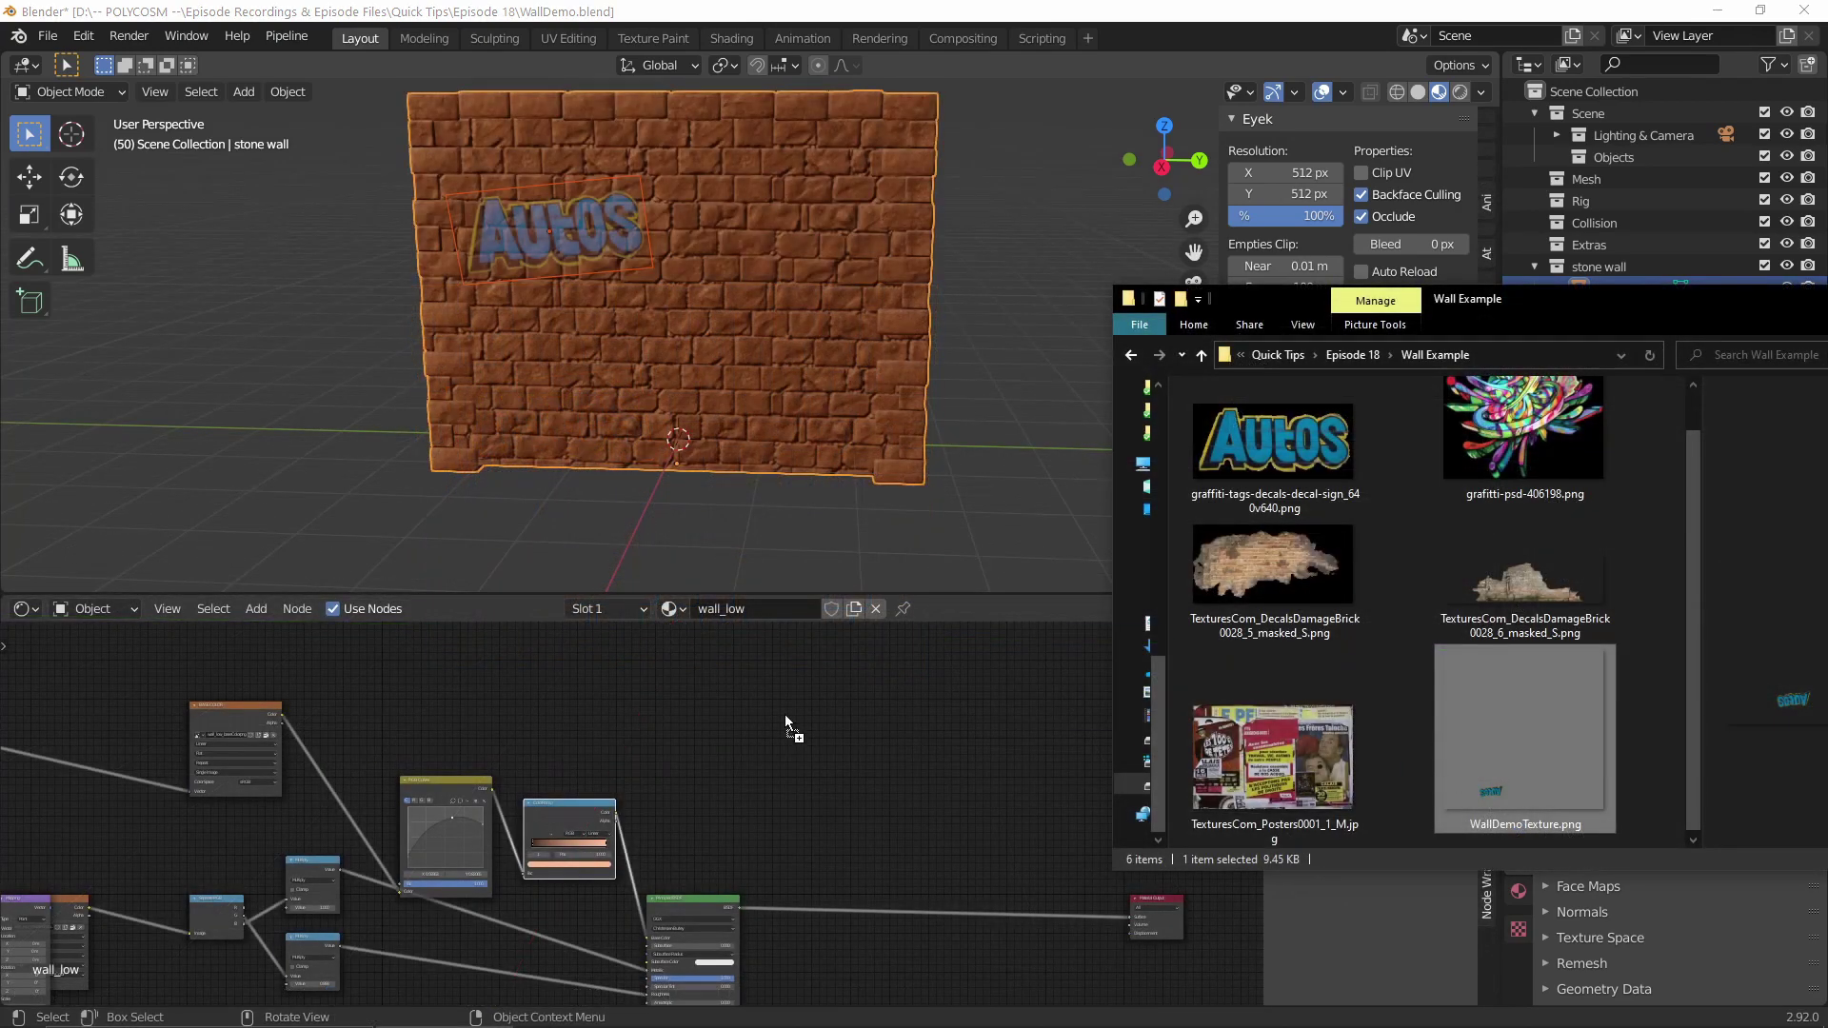
Add WallDemoTexture.png as an image texture in the wall_low material and connect its color to a new Diffuse BSDF
mouse_move(784, 714)
mouse_down()
mouse_move(751, 707)
mouse_move(796, 727)
mouse_move(752, 728)
mouse_up()
scroll(839, 751, up, 2)
key(shift+a)
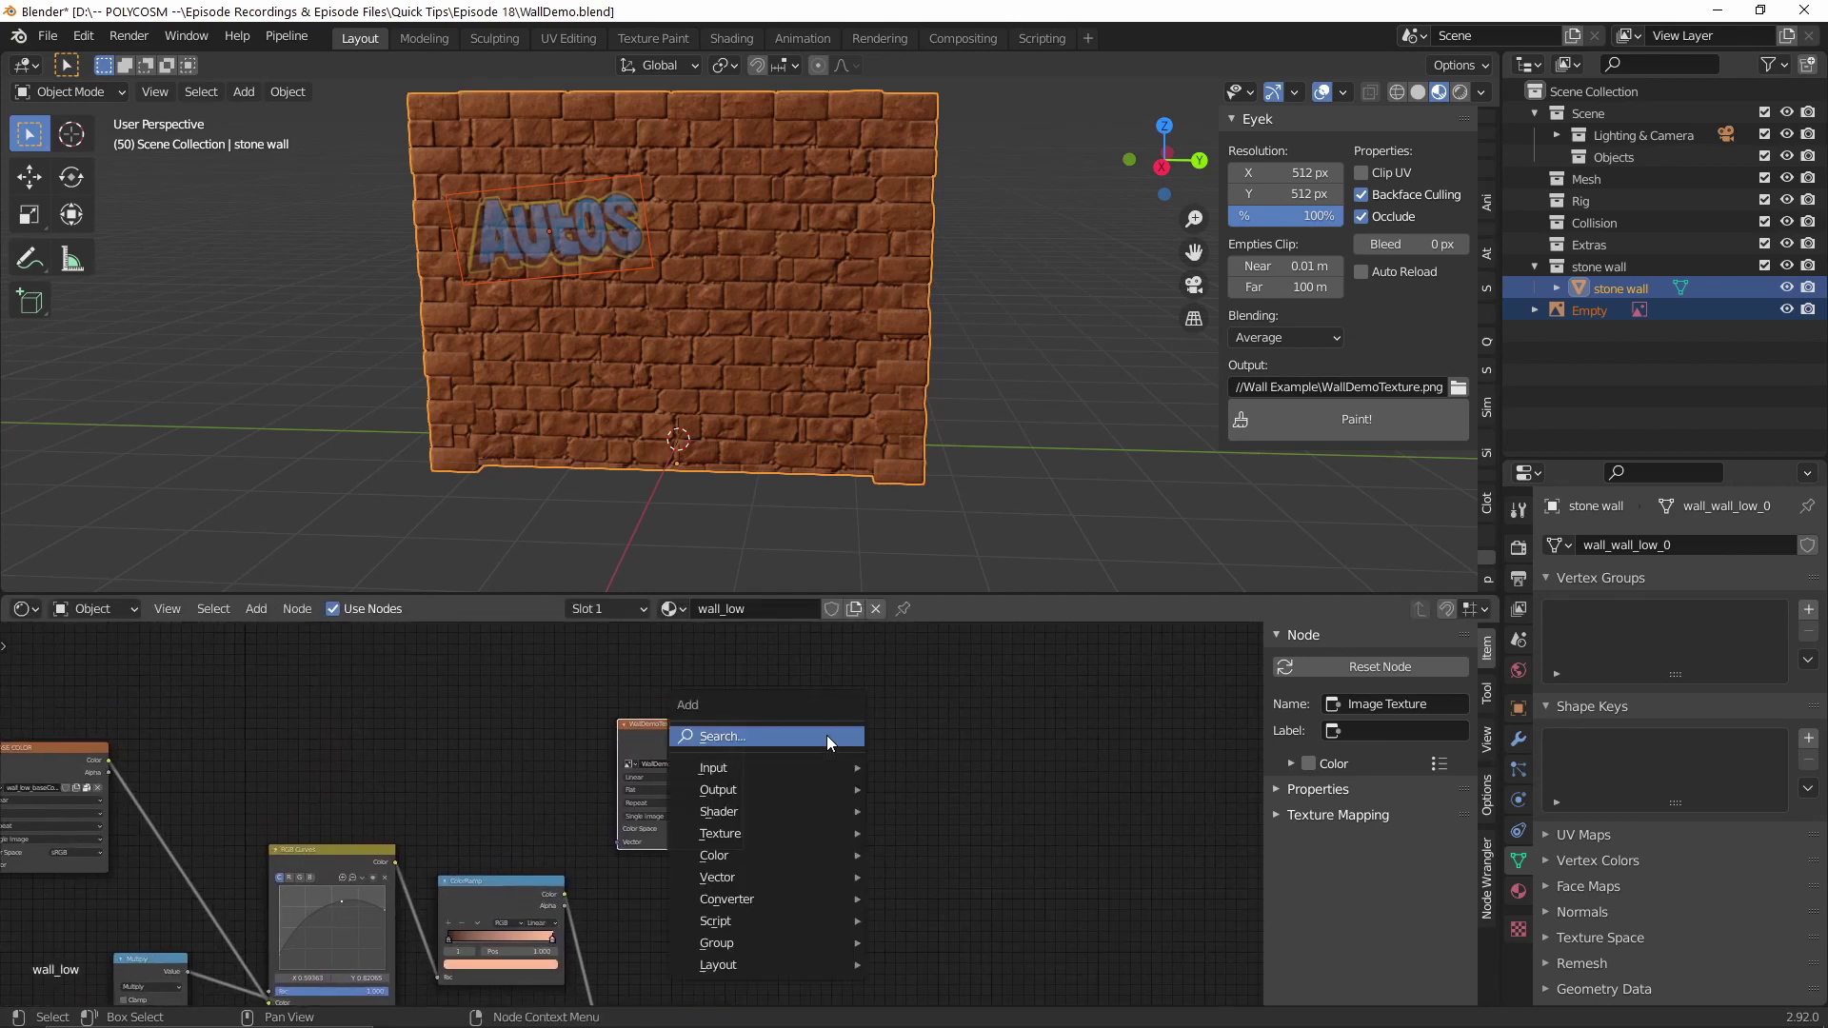
click(827, 735)
text(di)
key(Return)
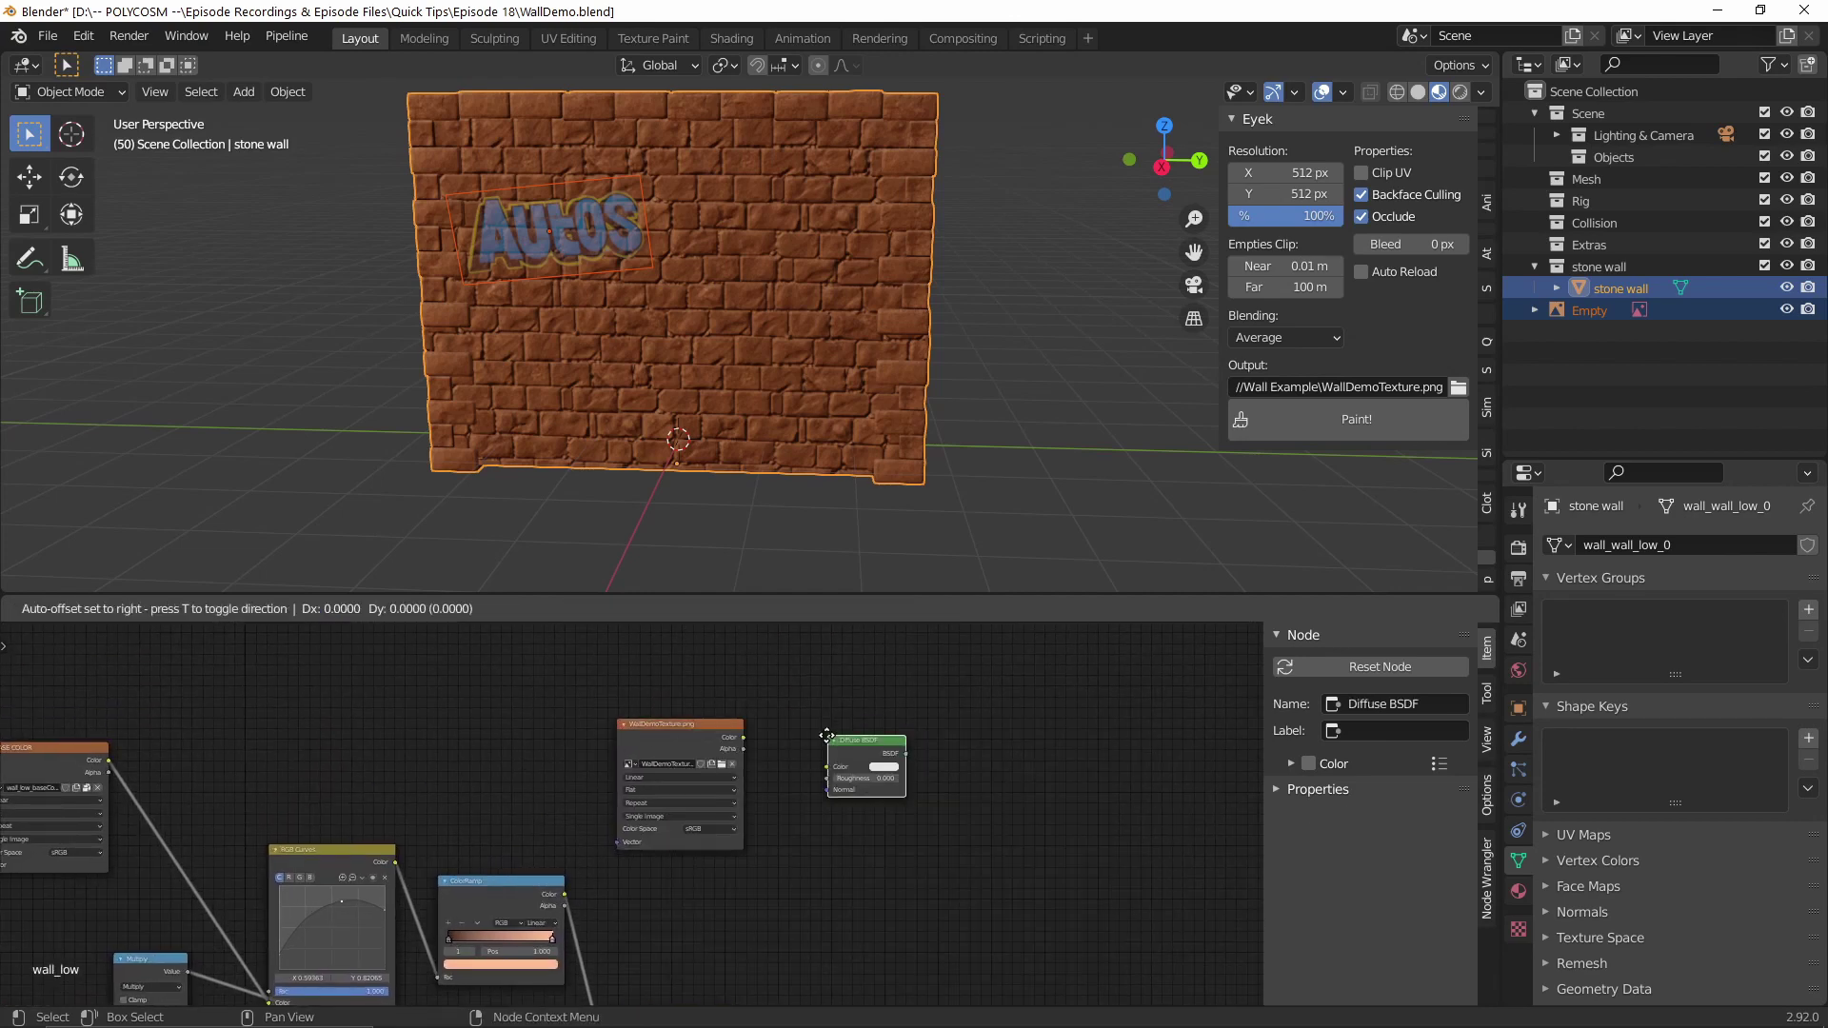
click(796, 721)
drag(793, 747, 795, 745)
scroll(809, 738, down, 2)
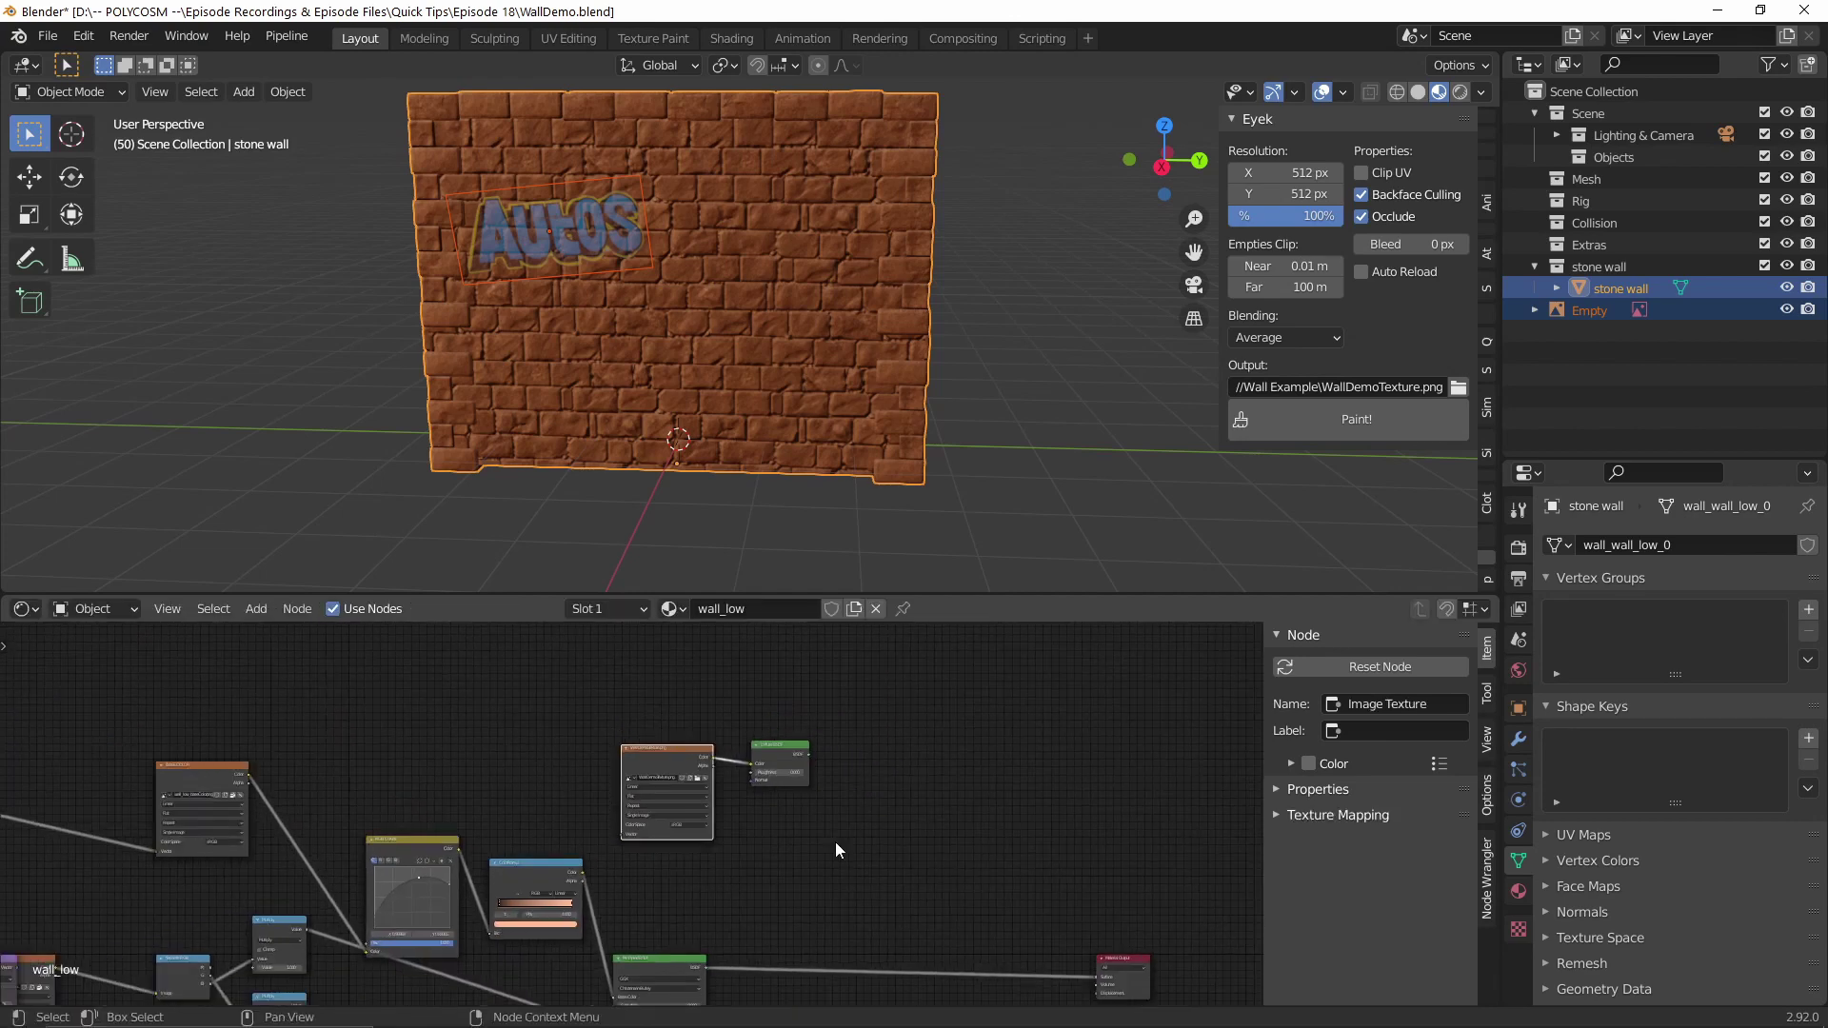
Blend the Diffuse BSDF with the wall's Principled BSDF in a Mix Shader, using the texture's alpha as factor, and swap the shader inputs
ctrl+shift+right_drag(688, 907, 688, 911)
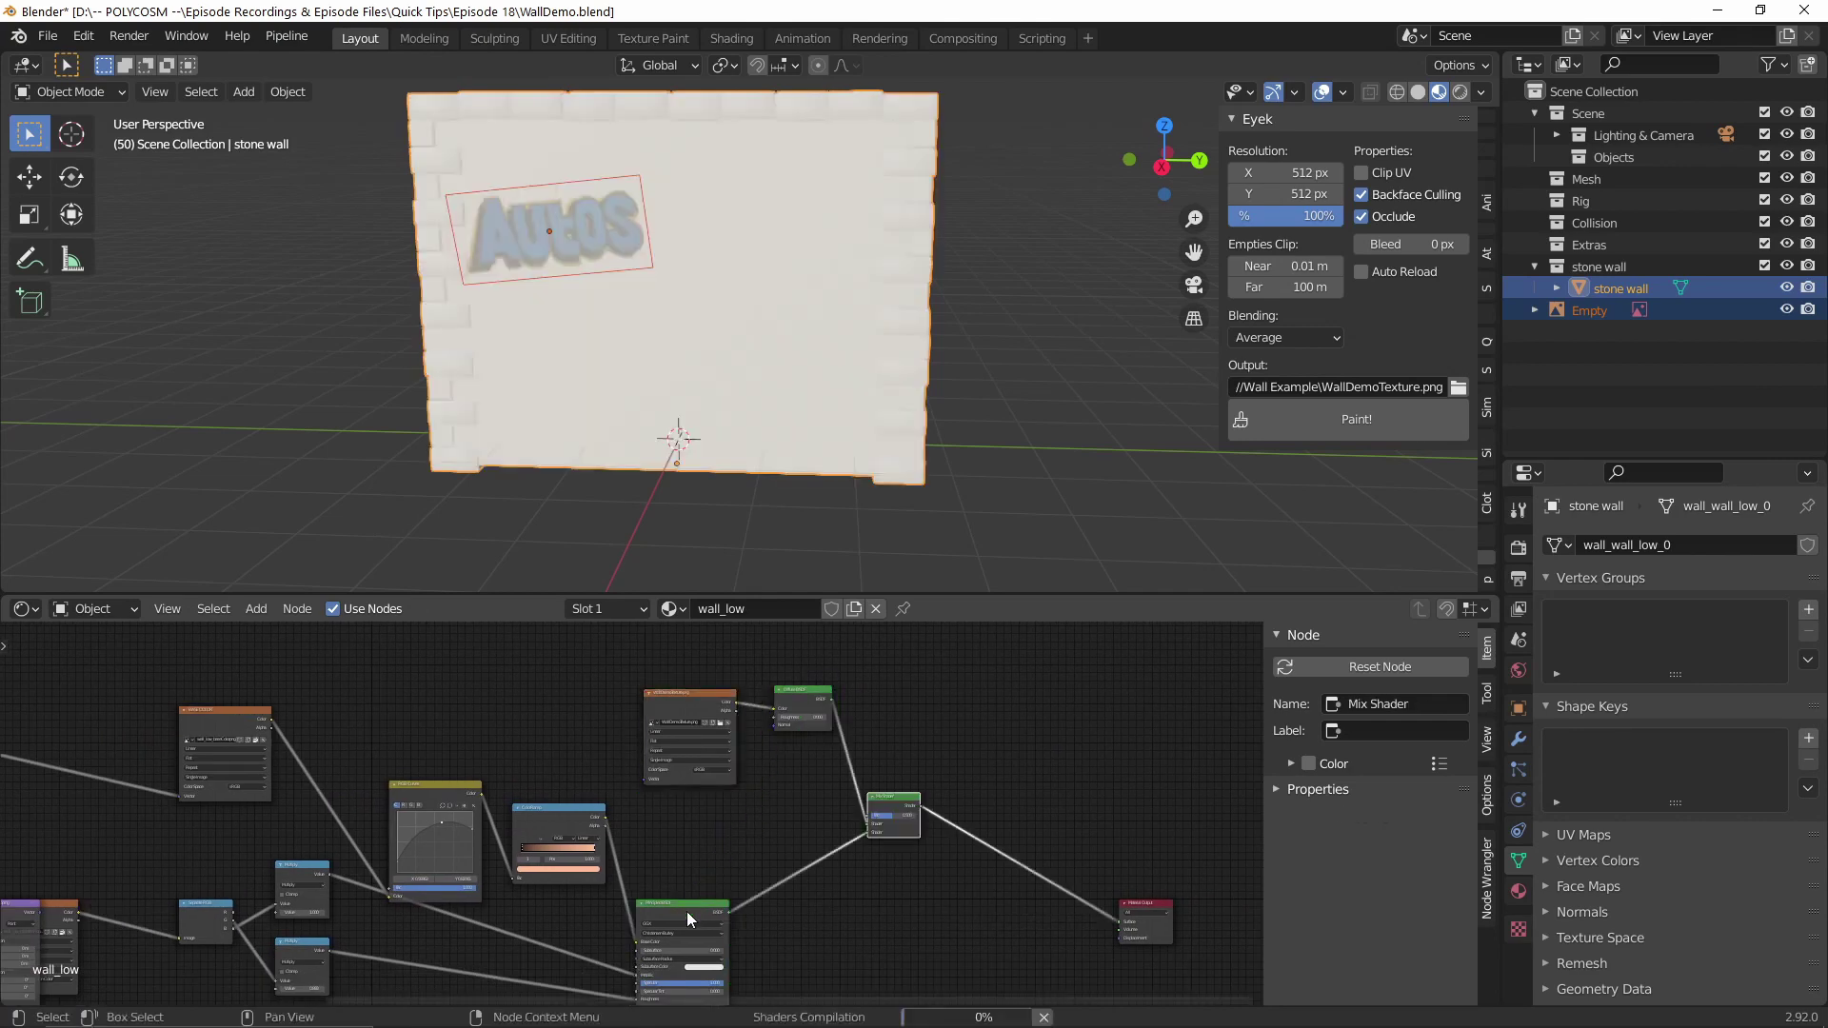
scroll(849, 779, up, 2)
scroll(978, 773, up, 2)
middle_drag(979, 773, 823, 805)
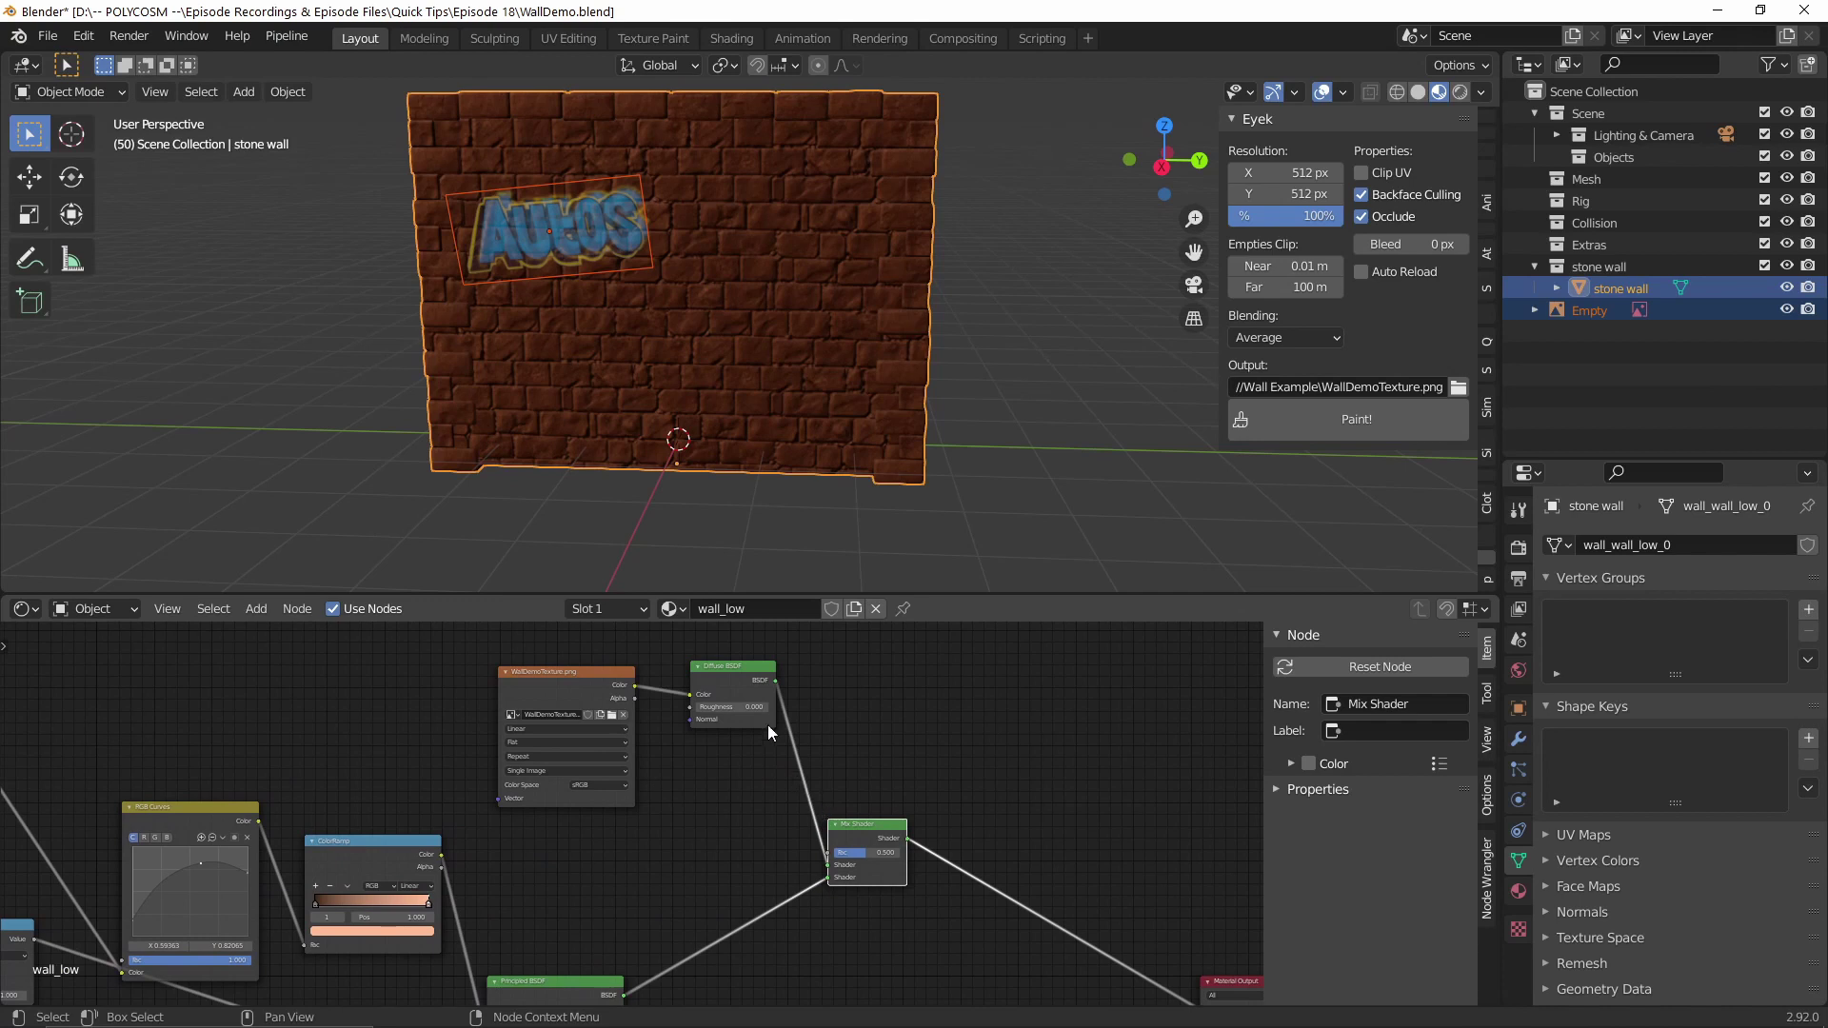
drag(634, 698, 825, 851)
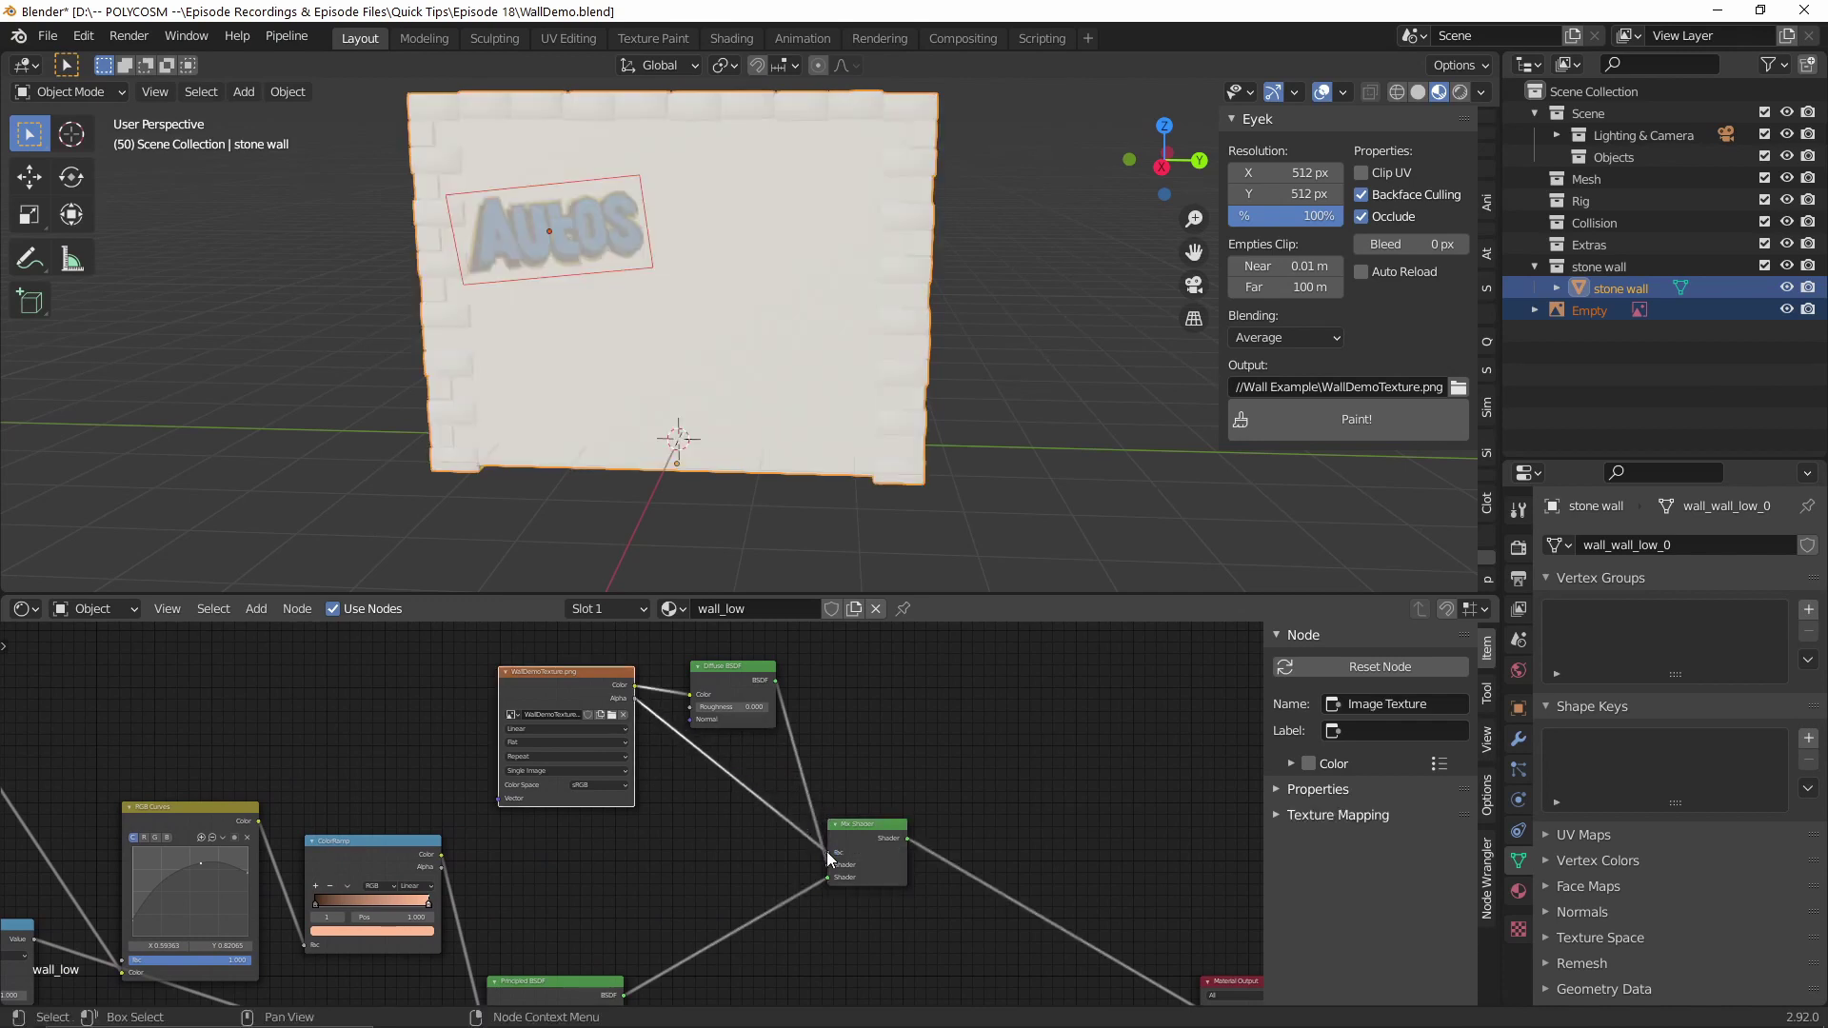
click(831, 864)
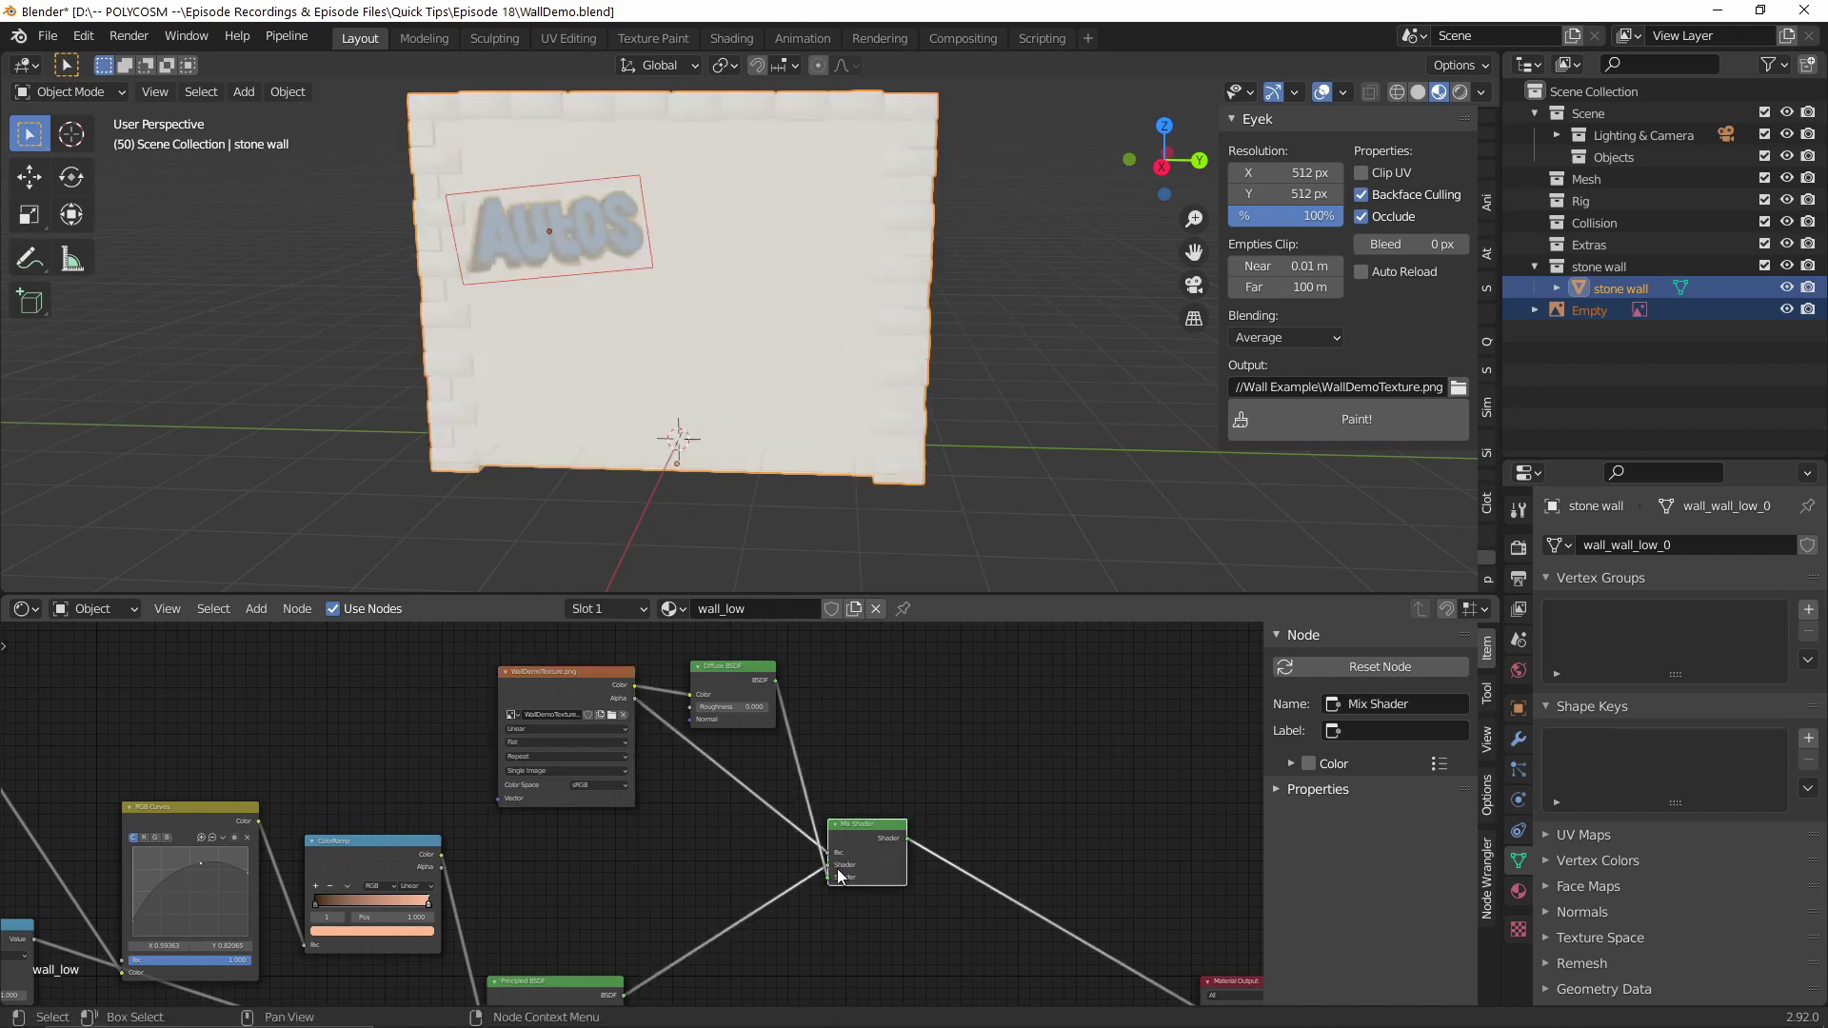
Select the Autos decal, leave local view and scale the decal down
middle_drag(864, 380, 617, 270)
click(648, 188)
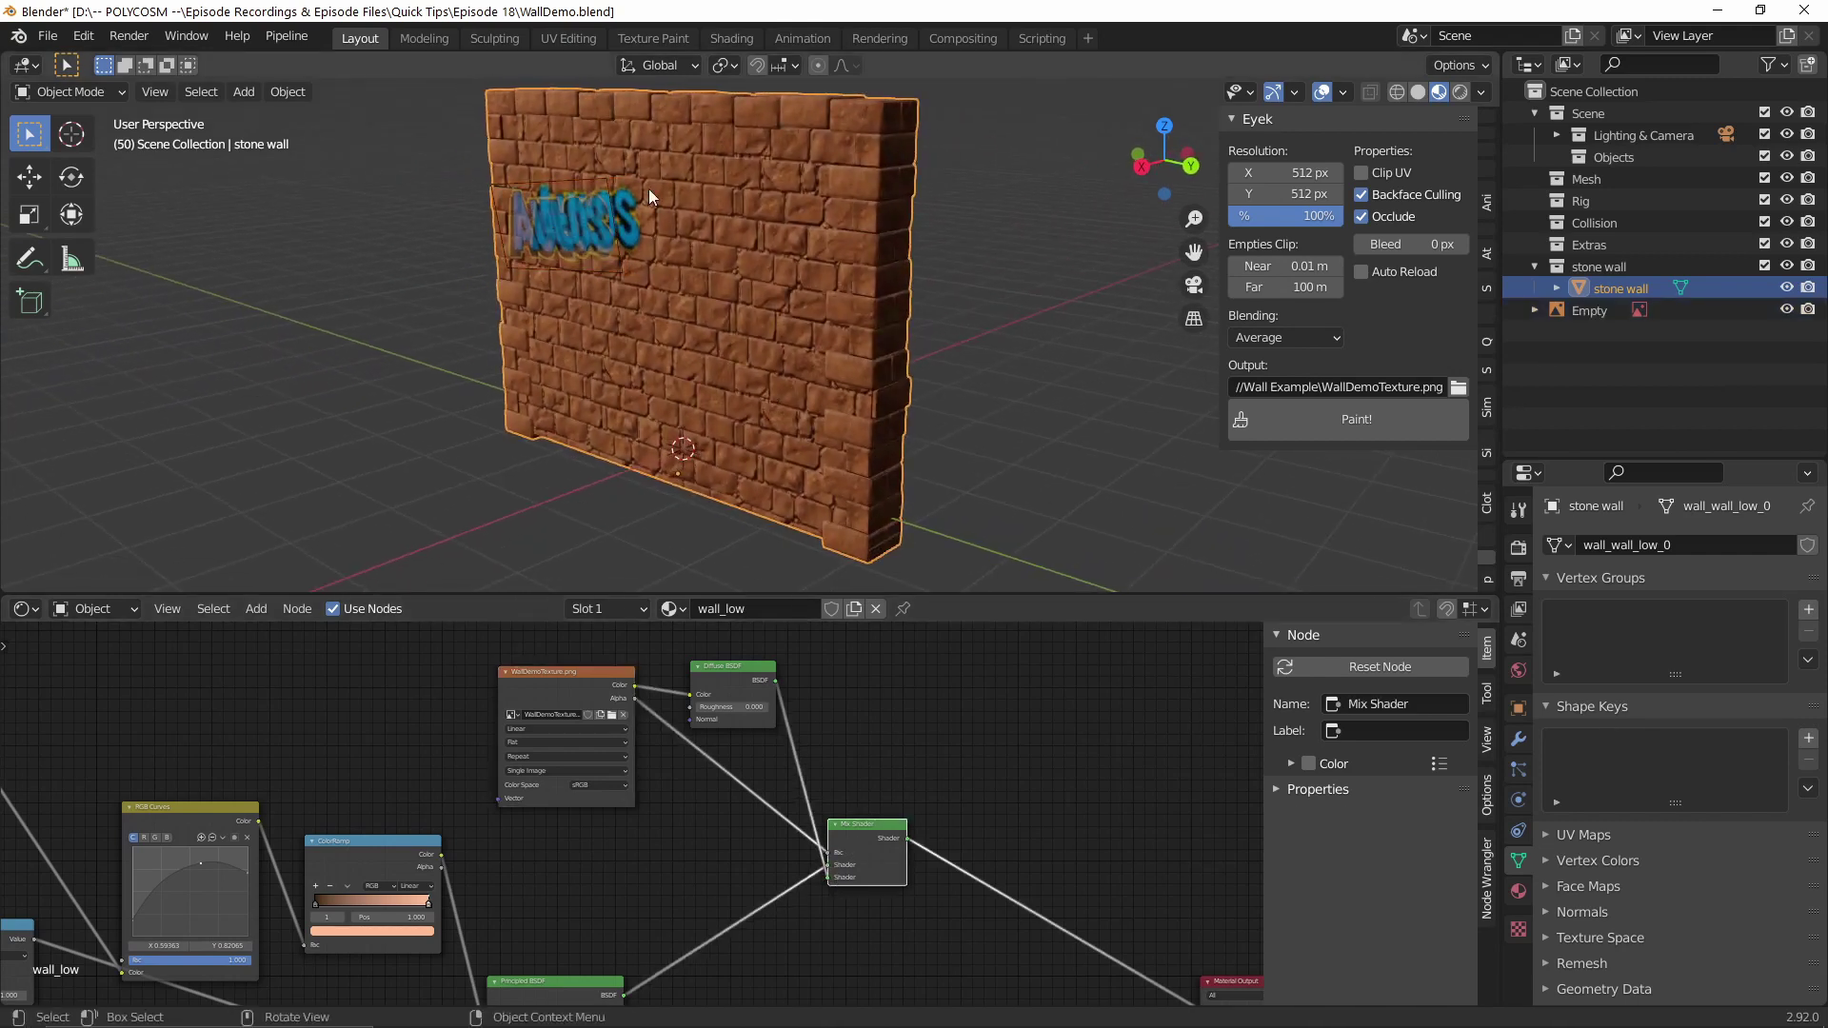
key(KP_Divide)
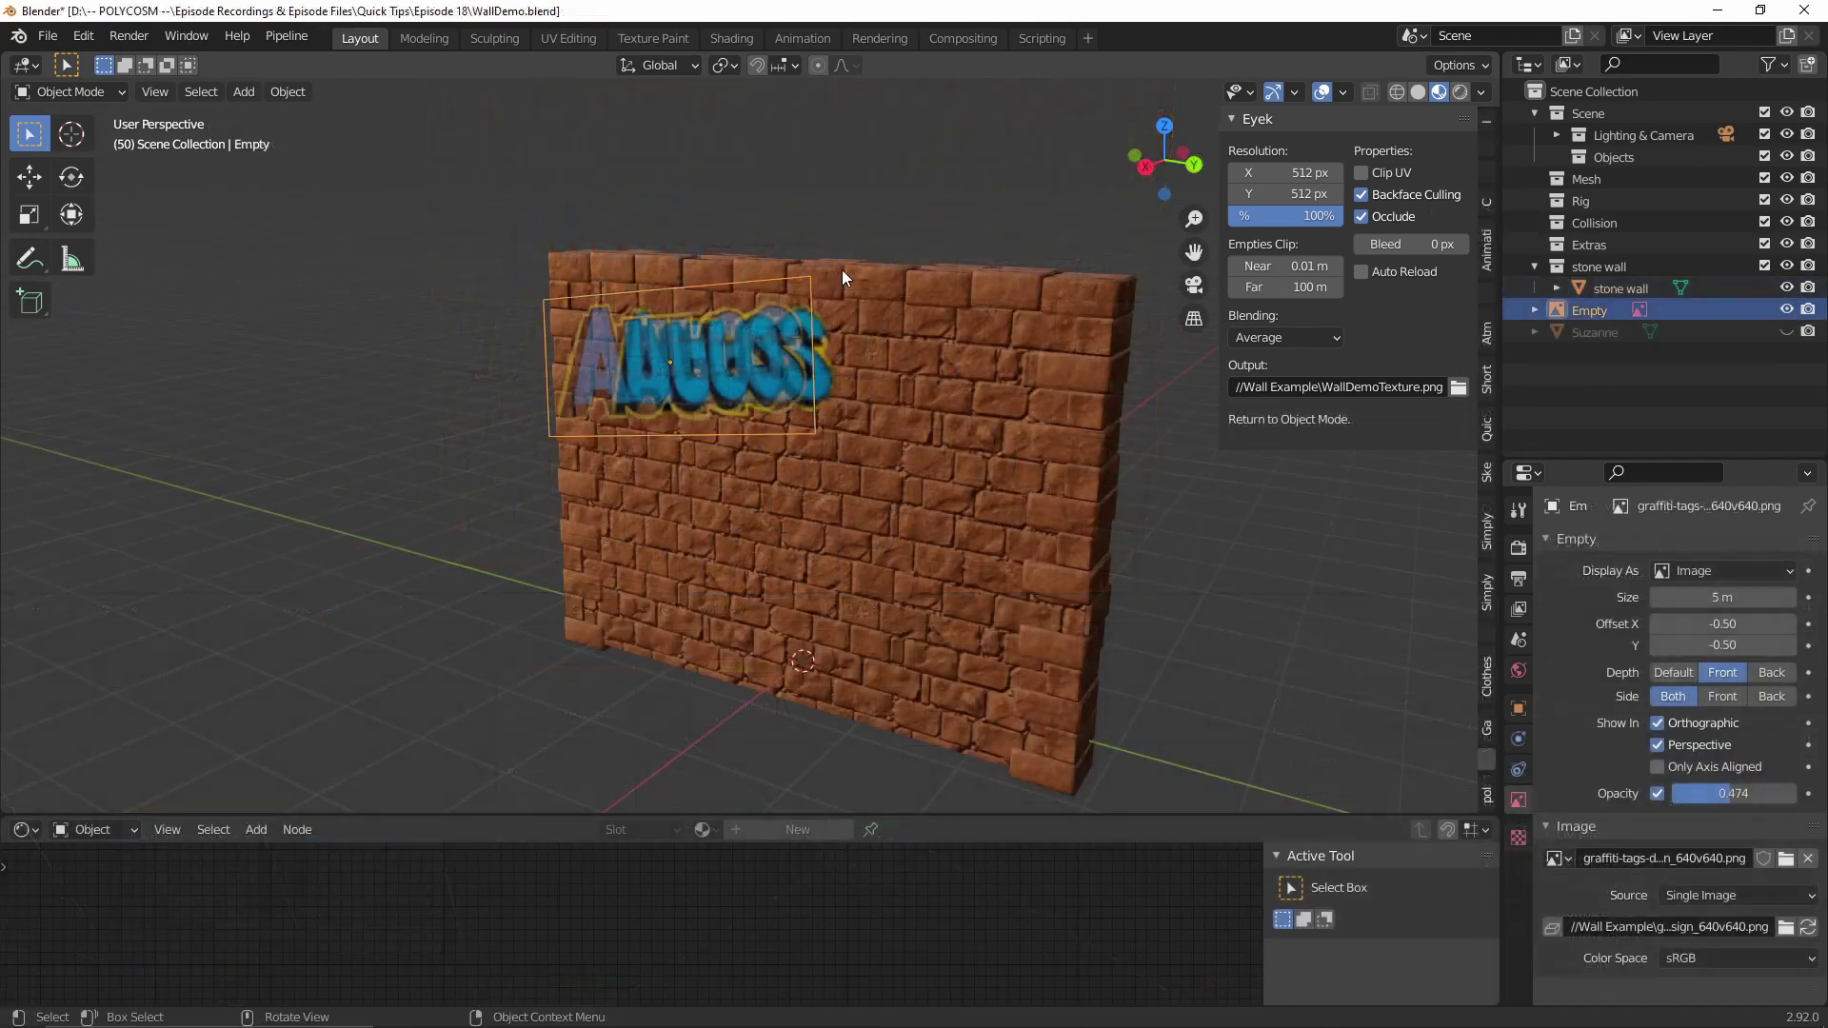
key(s)
click(771, 301)
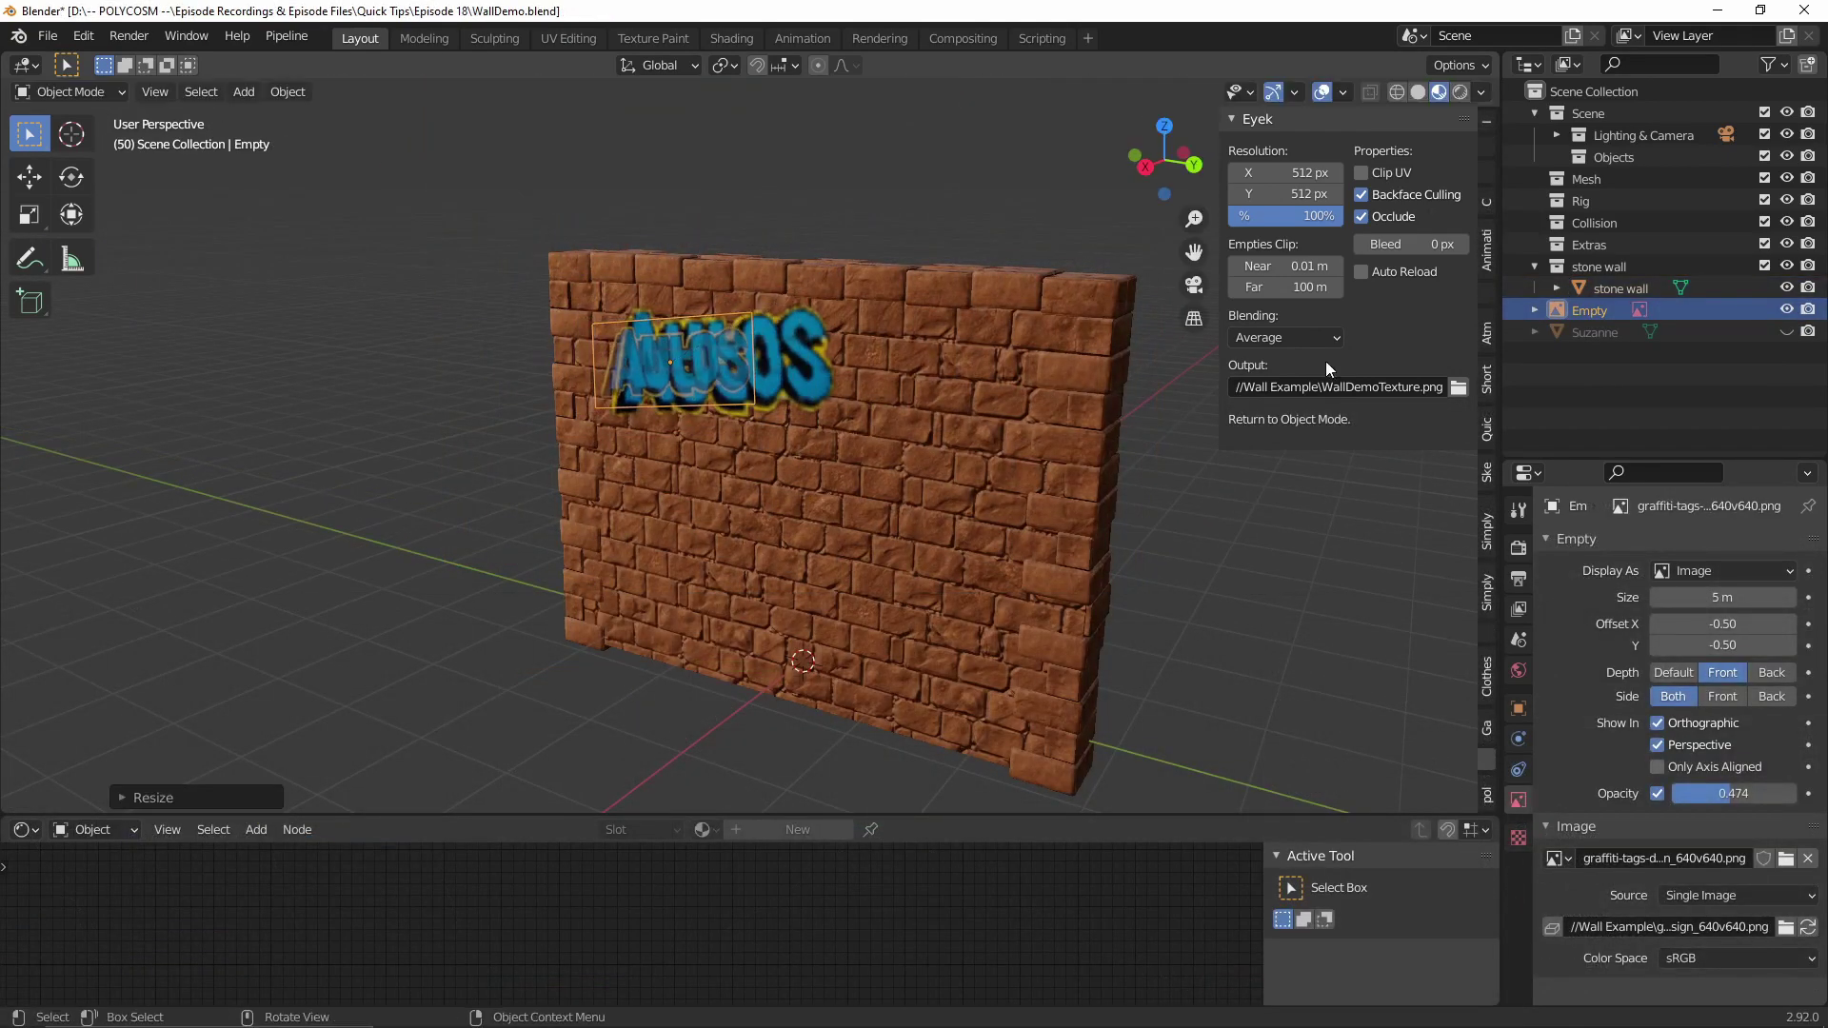
Select the stone wall along with the Autos decal, enable Auto Reload and paint the projection again with Eyek
shift+click(1076, 407)
mouse_move(975, 459)
middle_down()
mouse_move(935, 461)
mouse_move(957, 459)
middle_up()
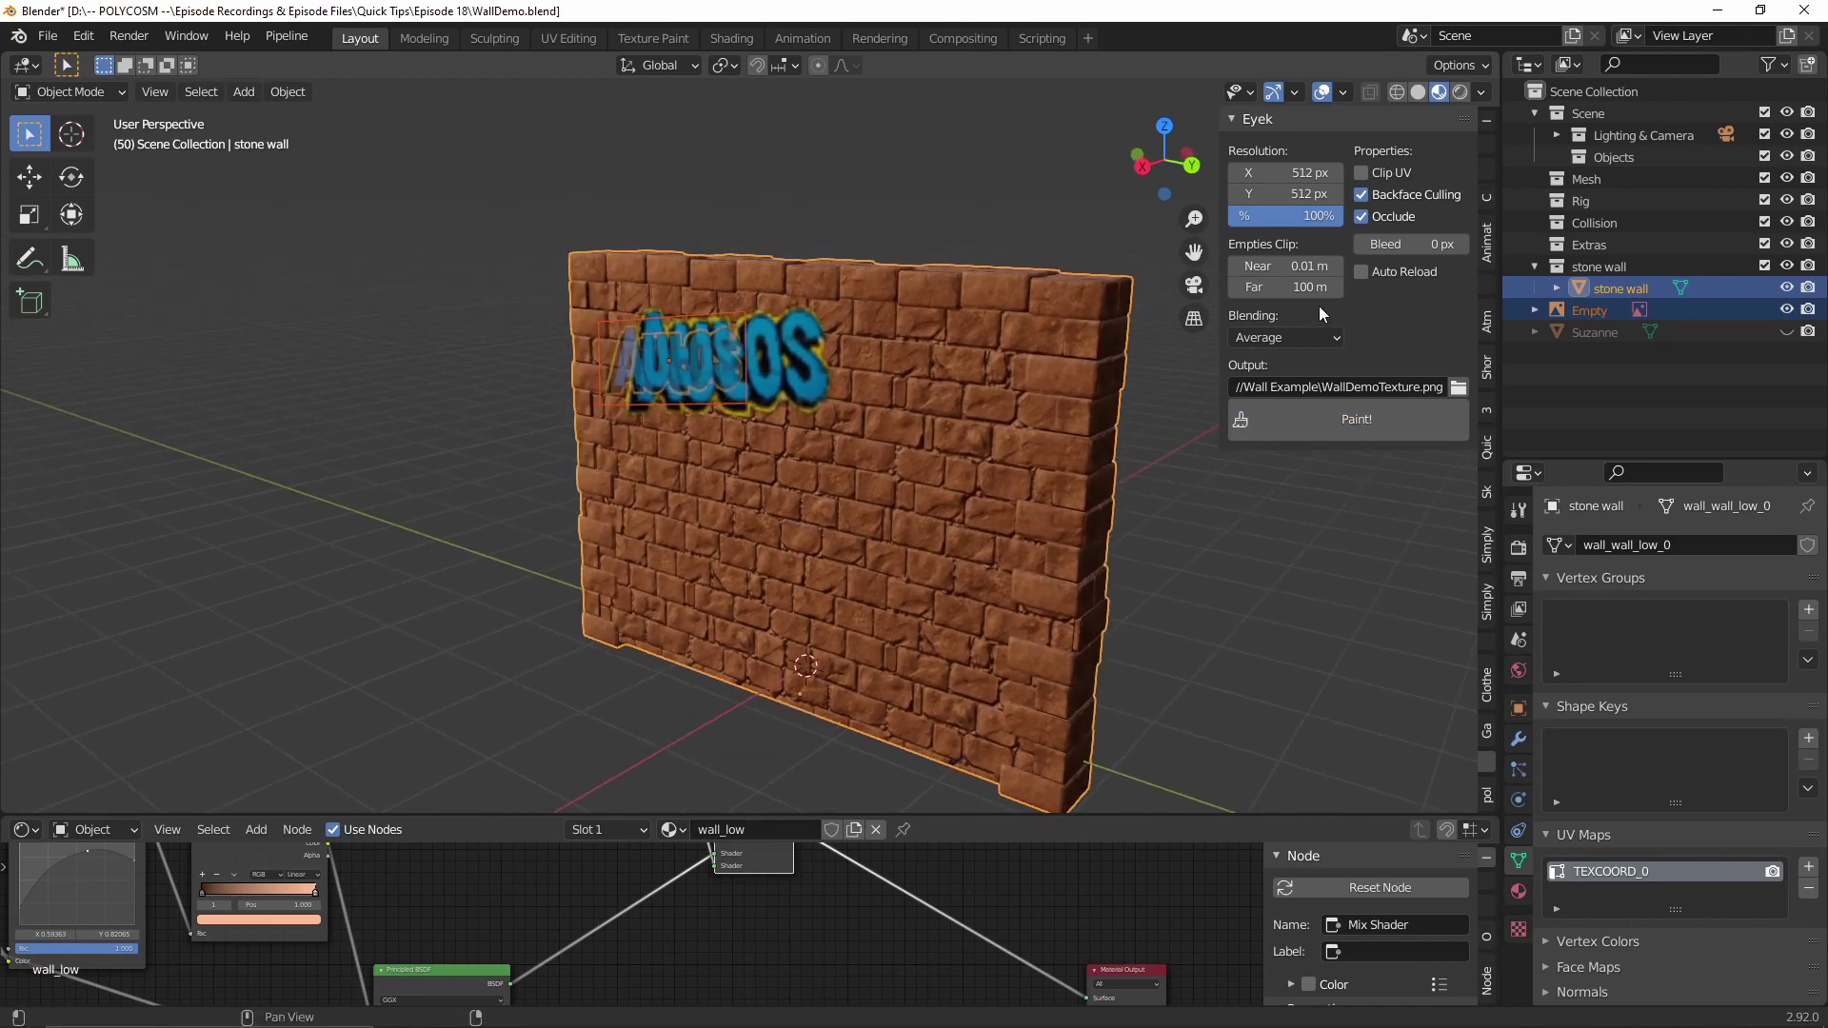
click(1361, 272)
click(1352, 417)
mouse_move(1163, 482)
middle_down()
mouse_move(1026, 493)
mouse_move(1293, 472)
mouse_move(814, 444)
middle_up()
scroll(1292, 472, up, 5)
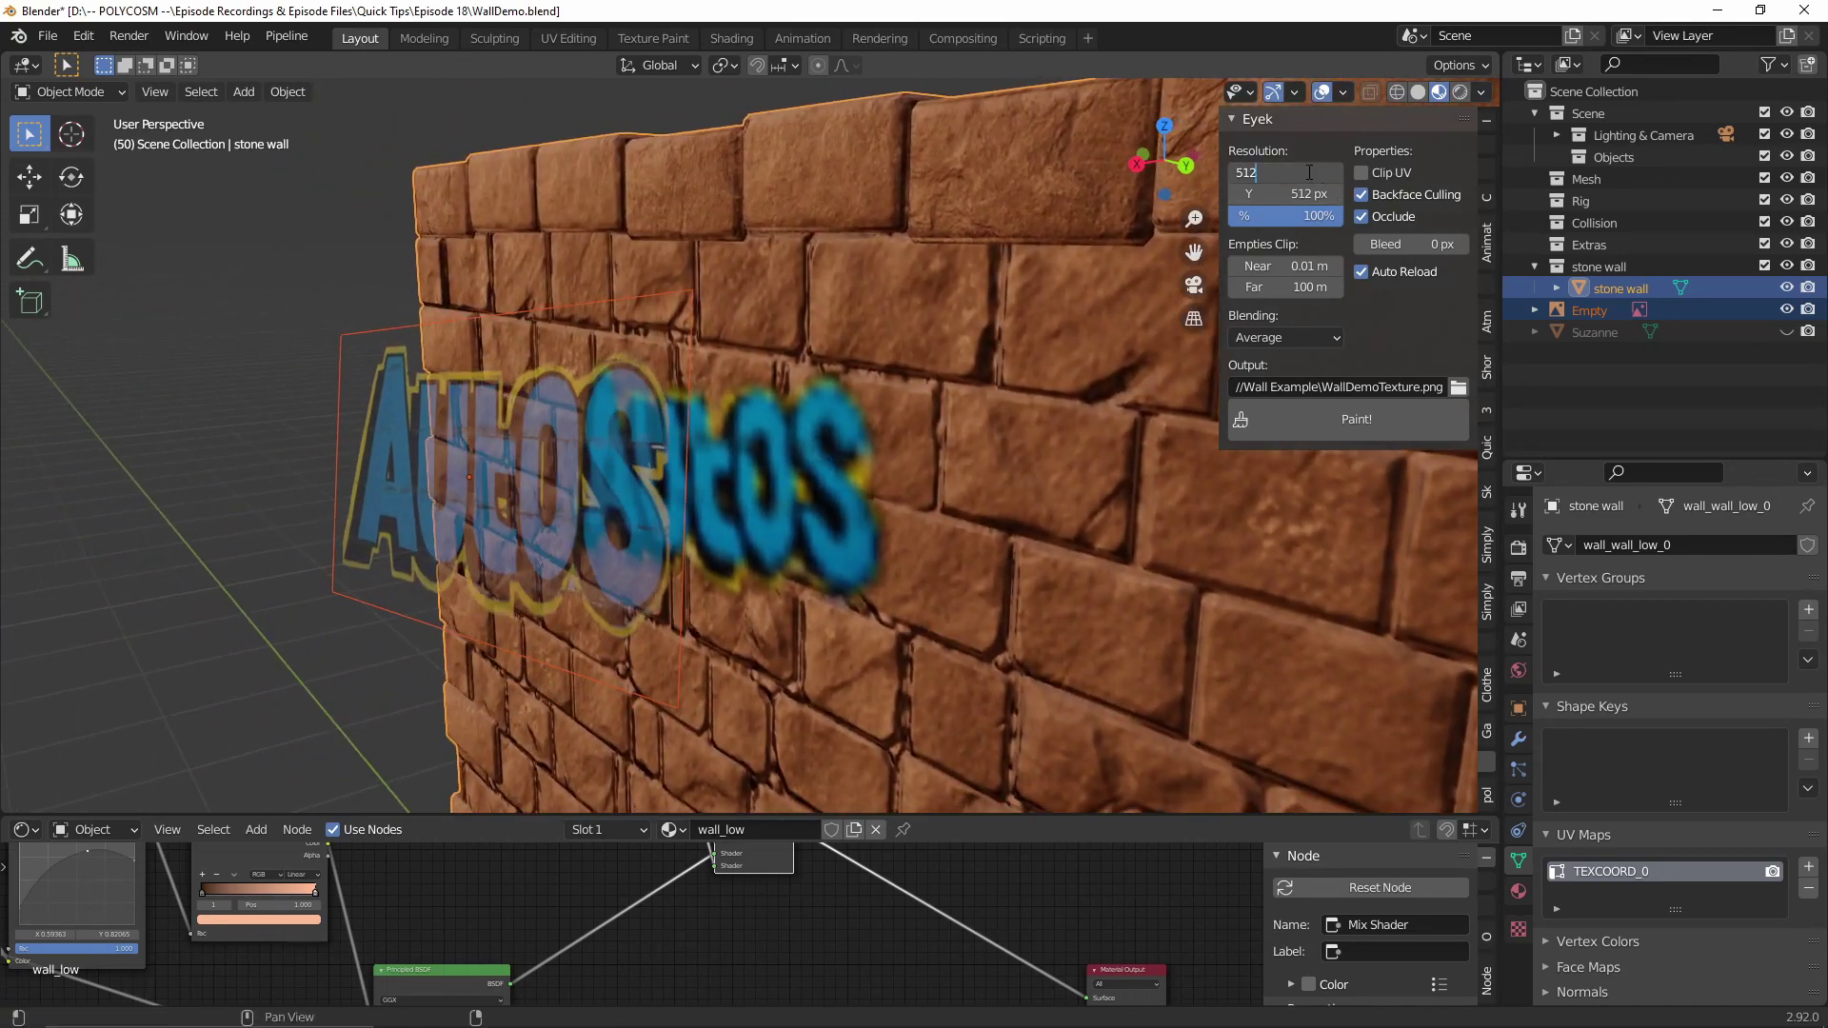
Repaint the Autos projection at 1024 × 1024 px and show the available blending modes
click(1322, 418)
middle_drag(1038, 487, 988, 493)
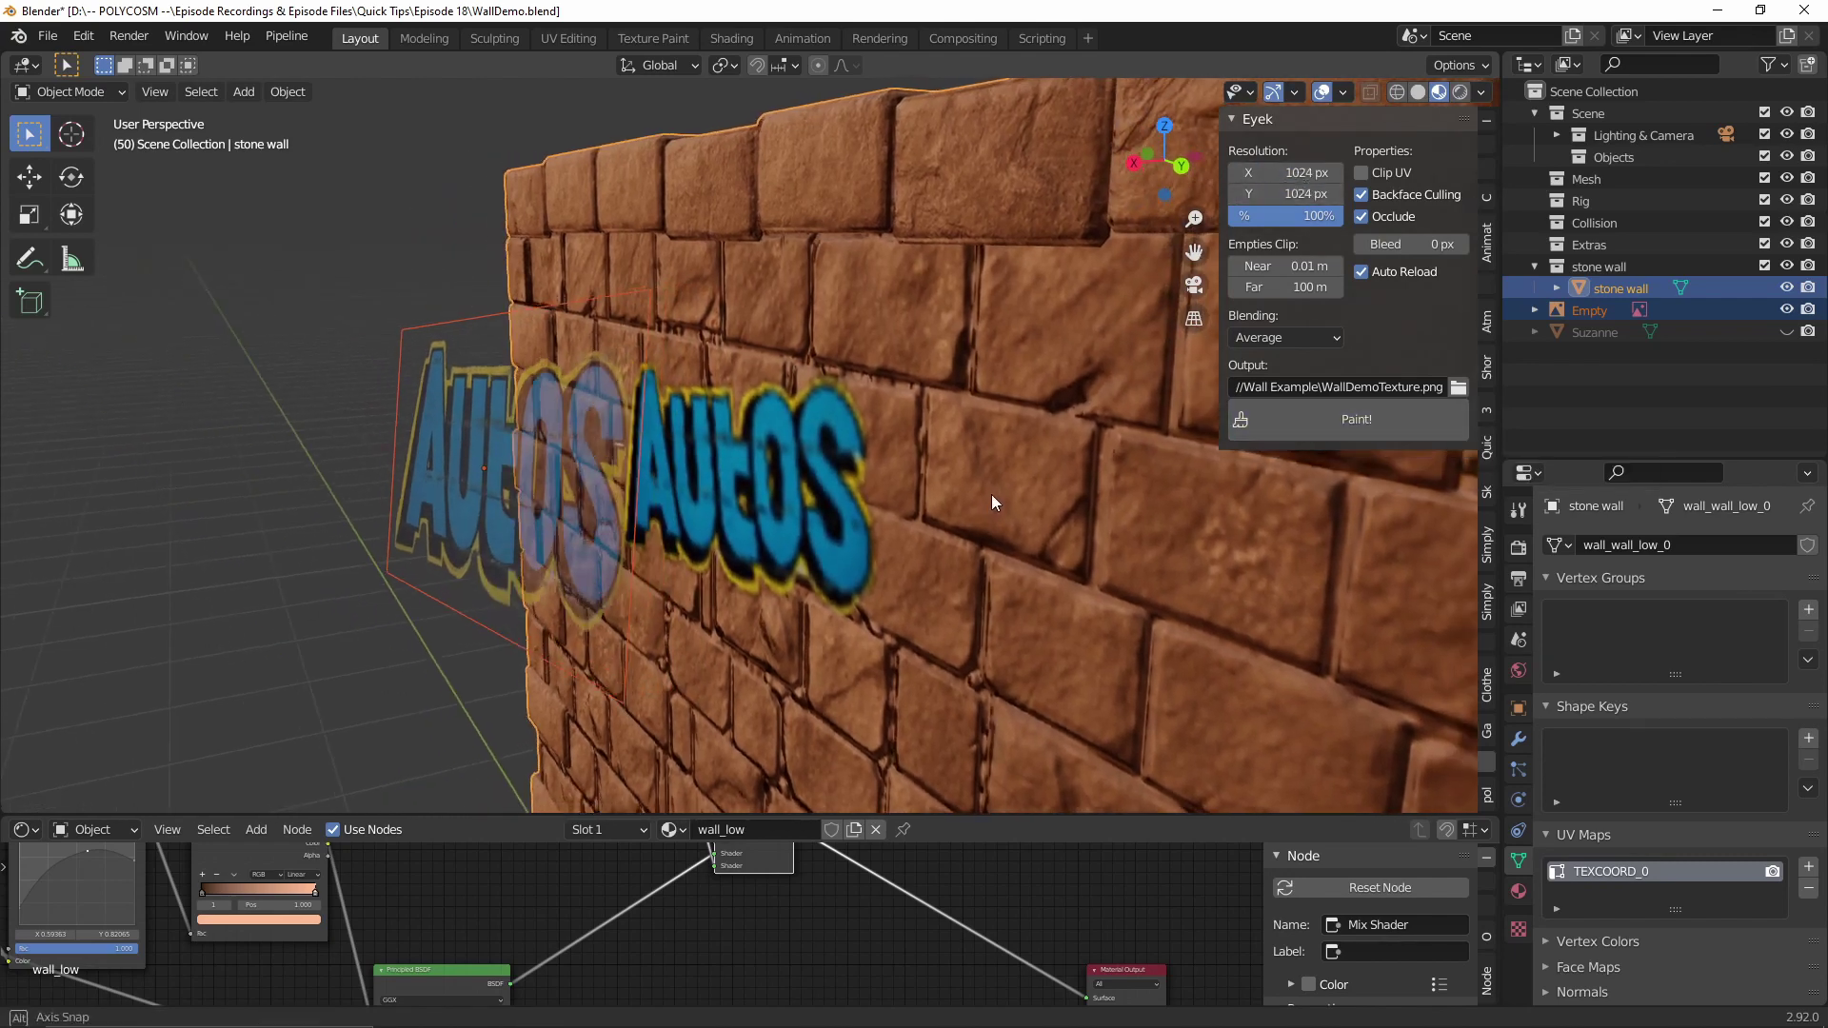
scroll(1013, 494, down, 6)
click(1289, 338)
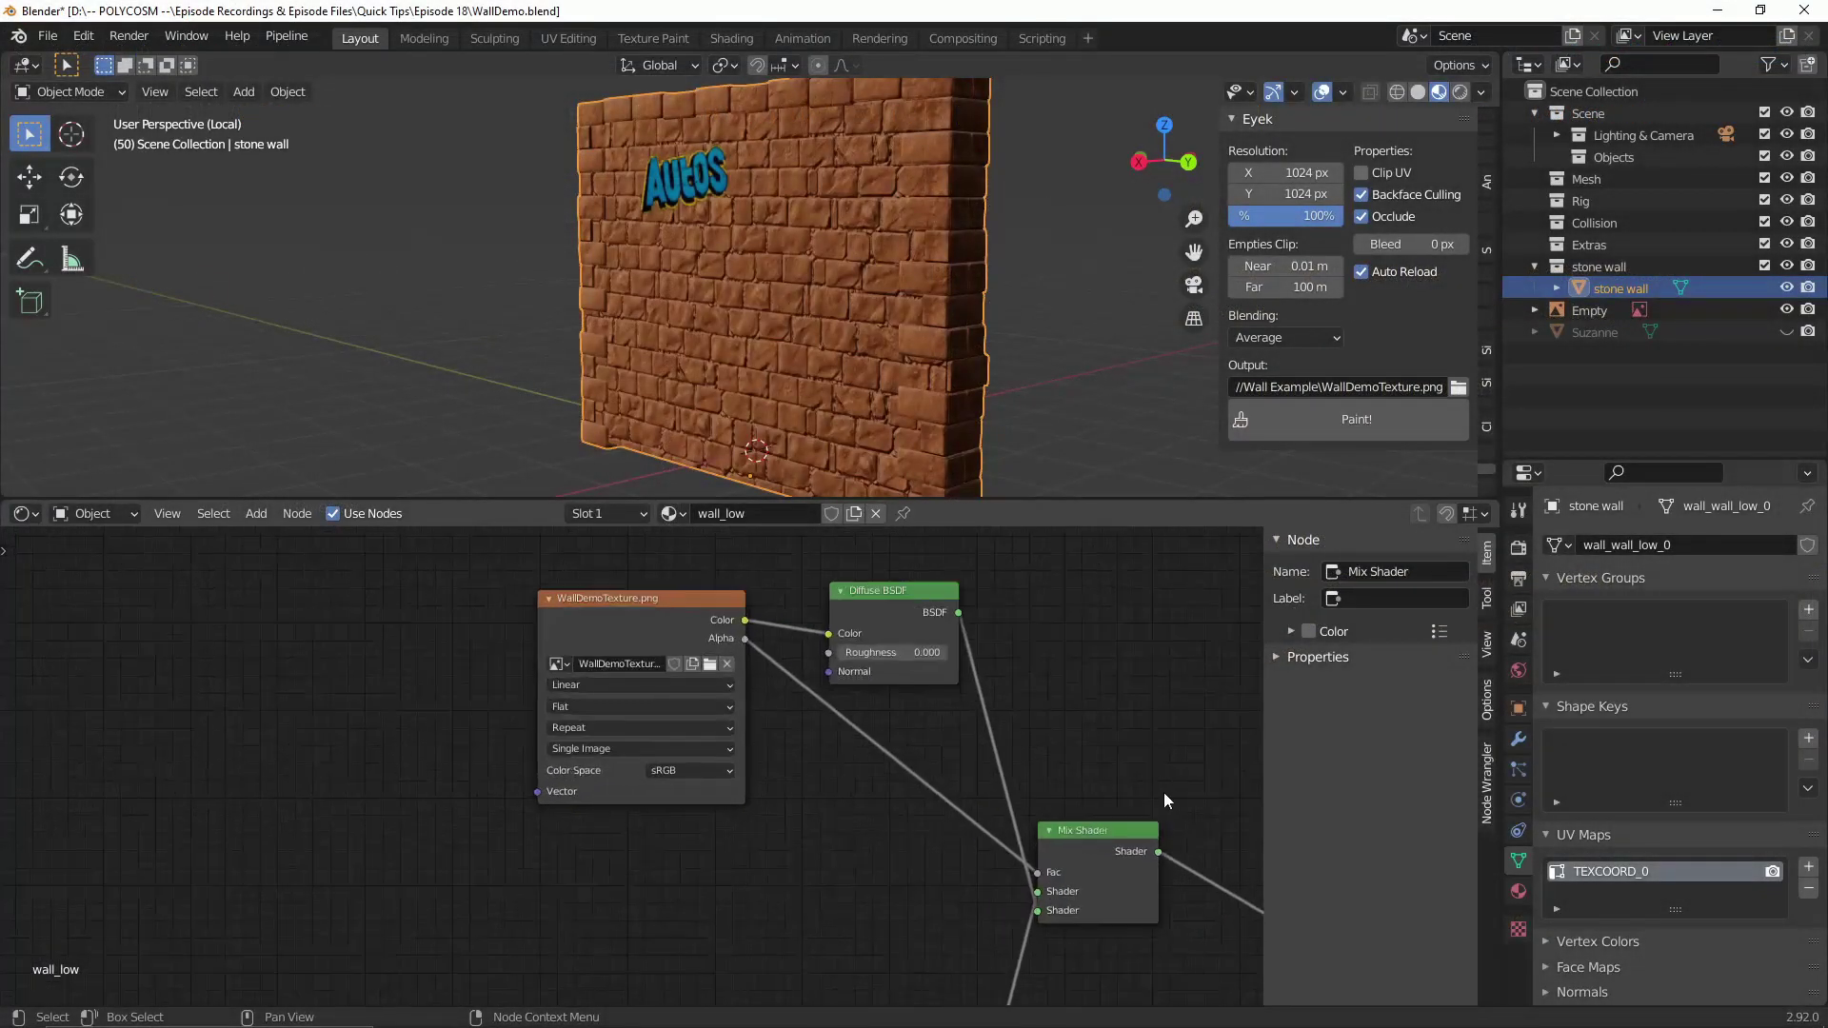
Insert a Bright/Contrast node between the WallDemoTexture.png alpha and the Mix Shader factor, and try a different brightness
scroll(1133, 803, up, 3)
middle_drag(1167, 815, 864, 850)
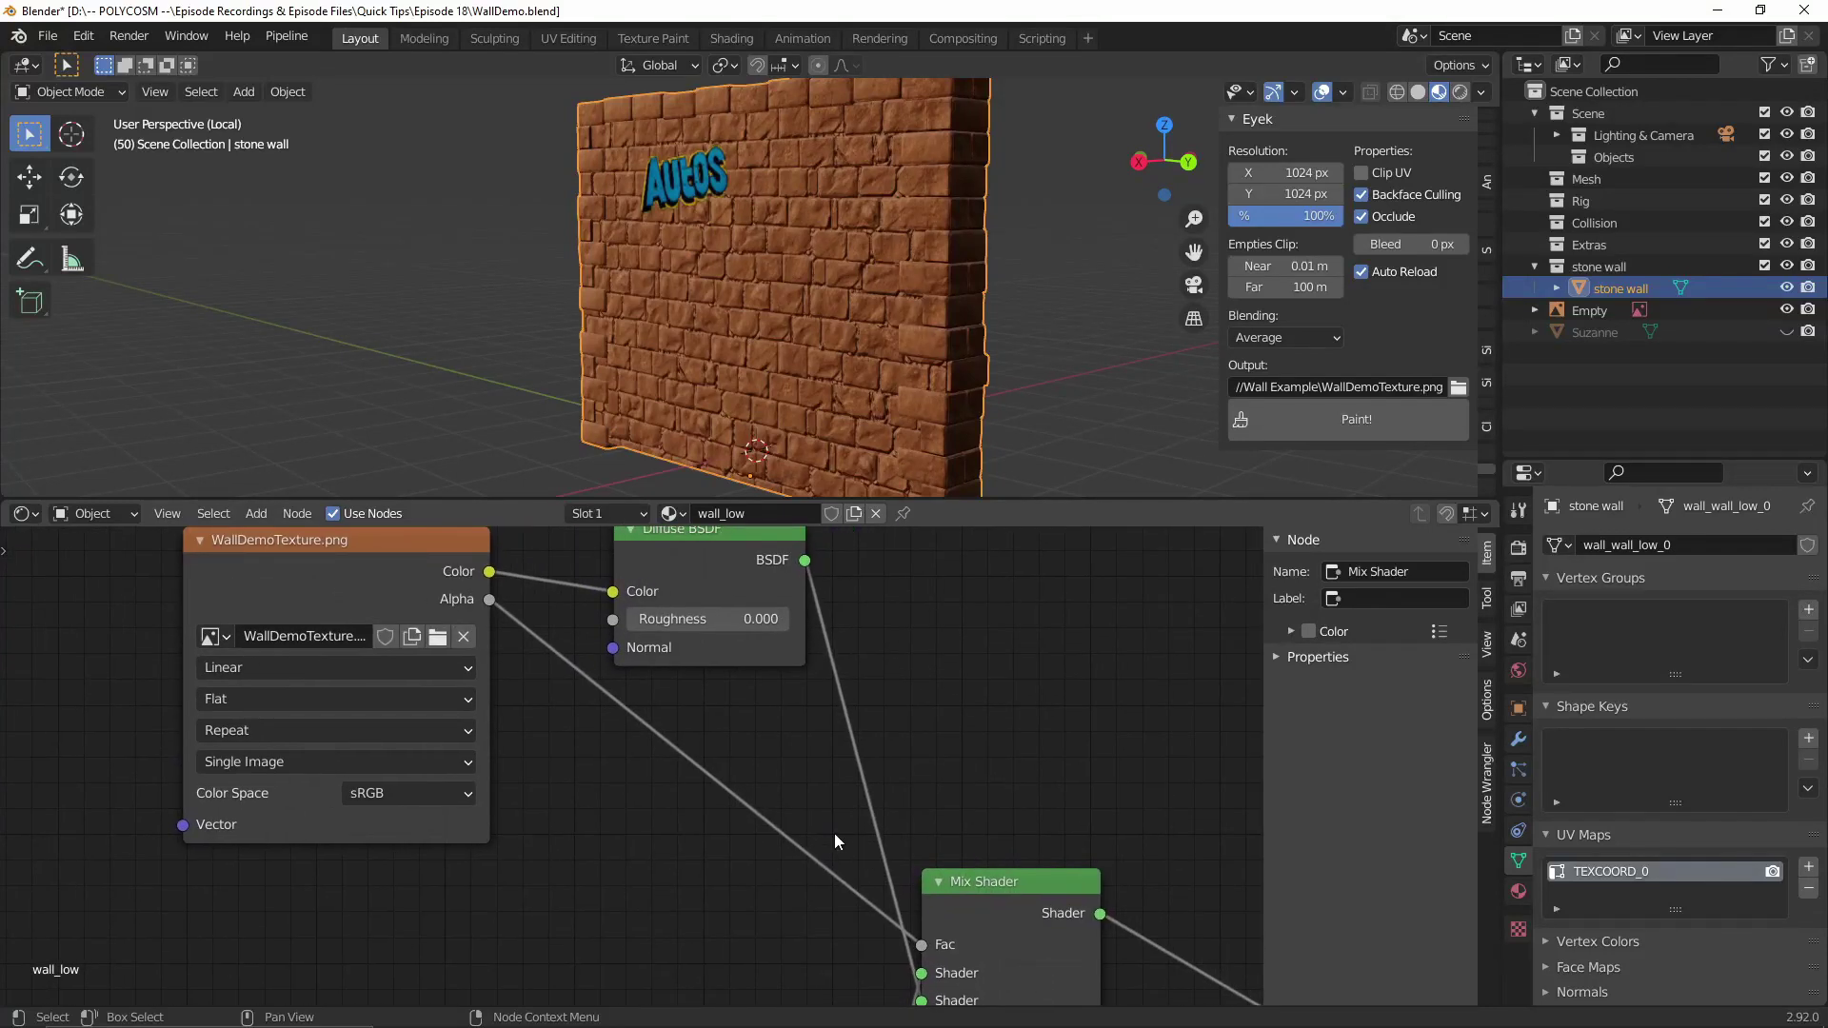
key(shift+a)
mouse_move(769, 870)
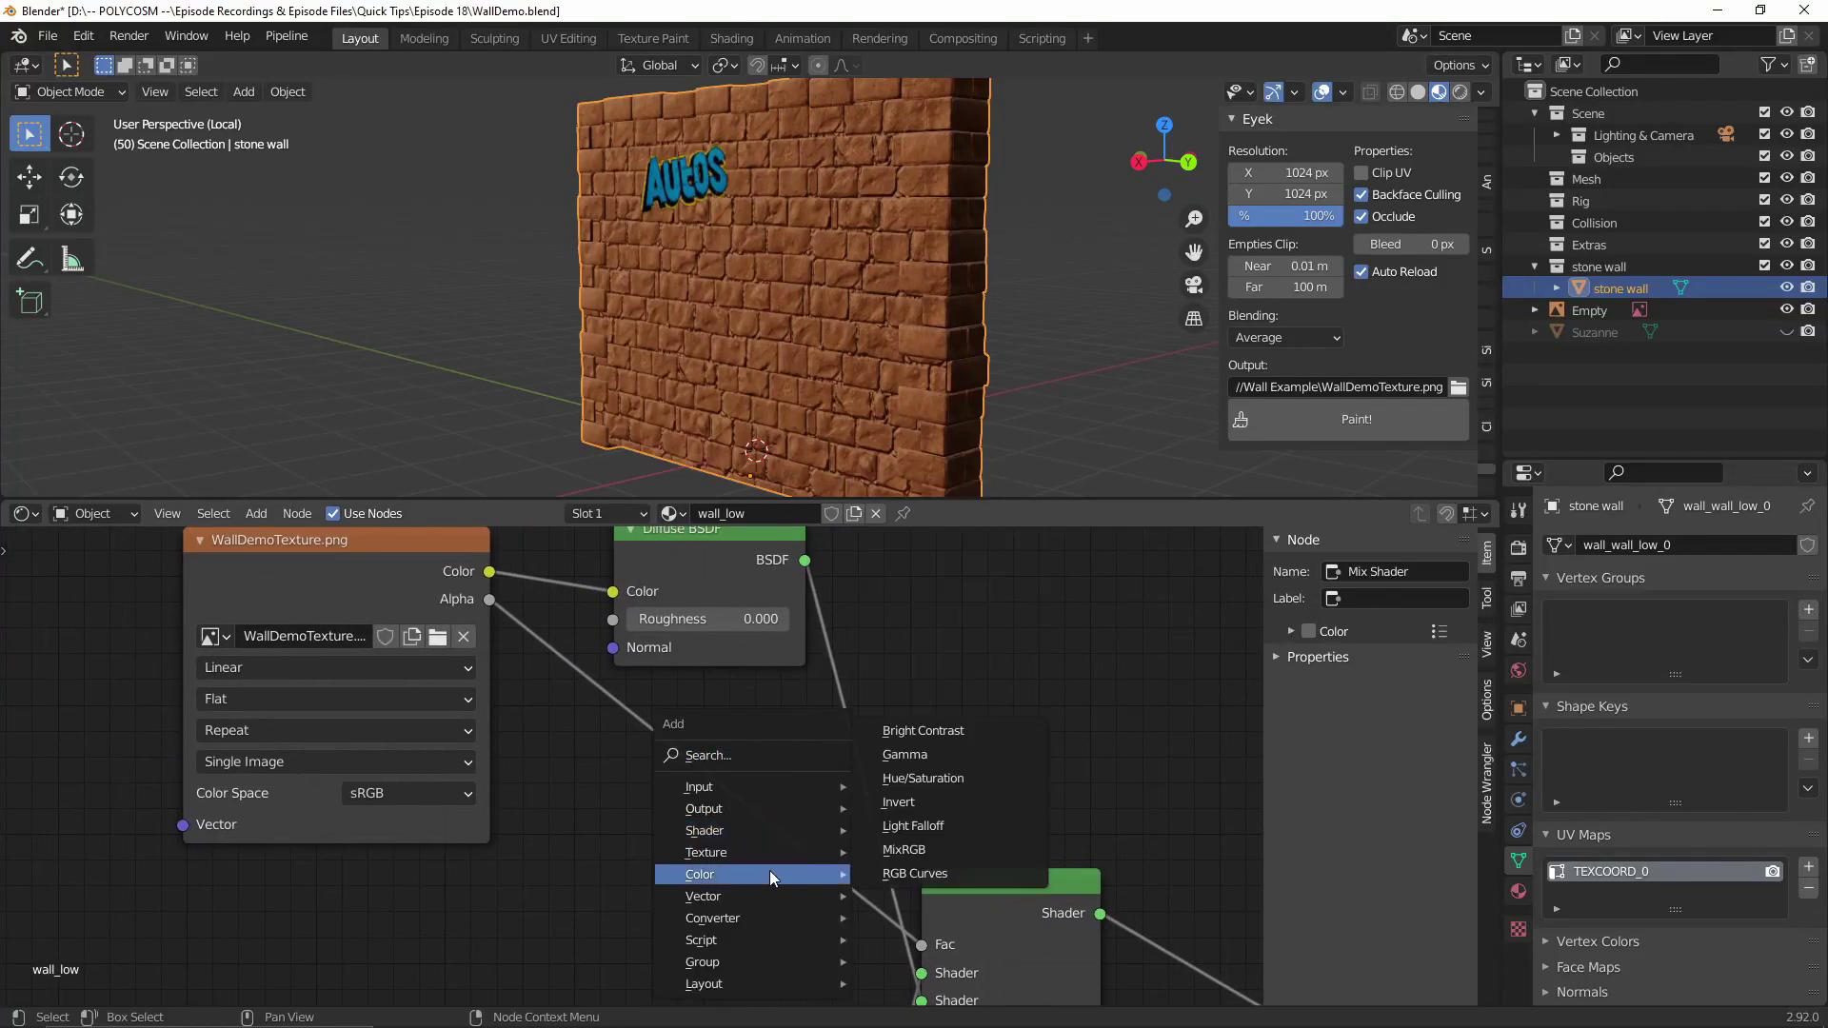
click(926, 733)
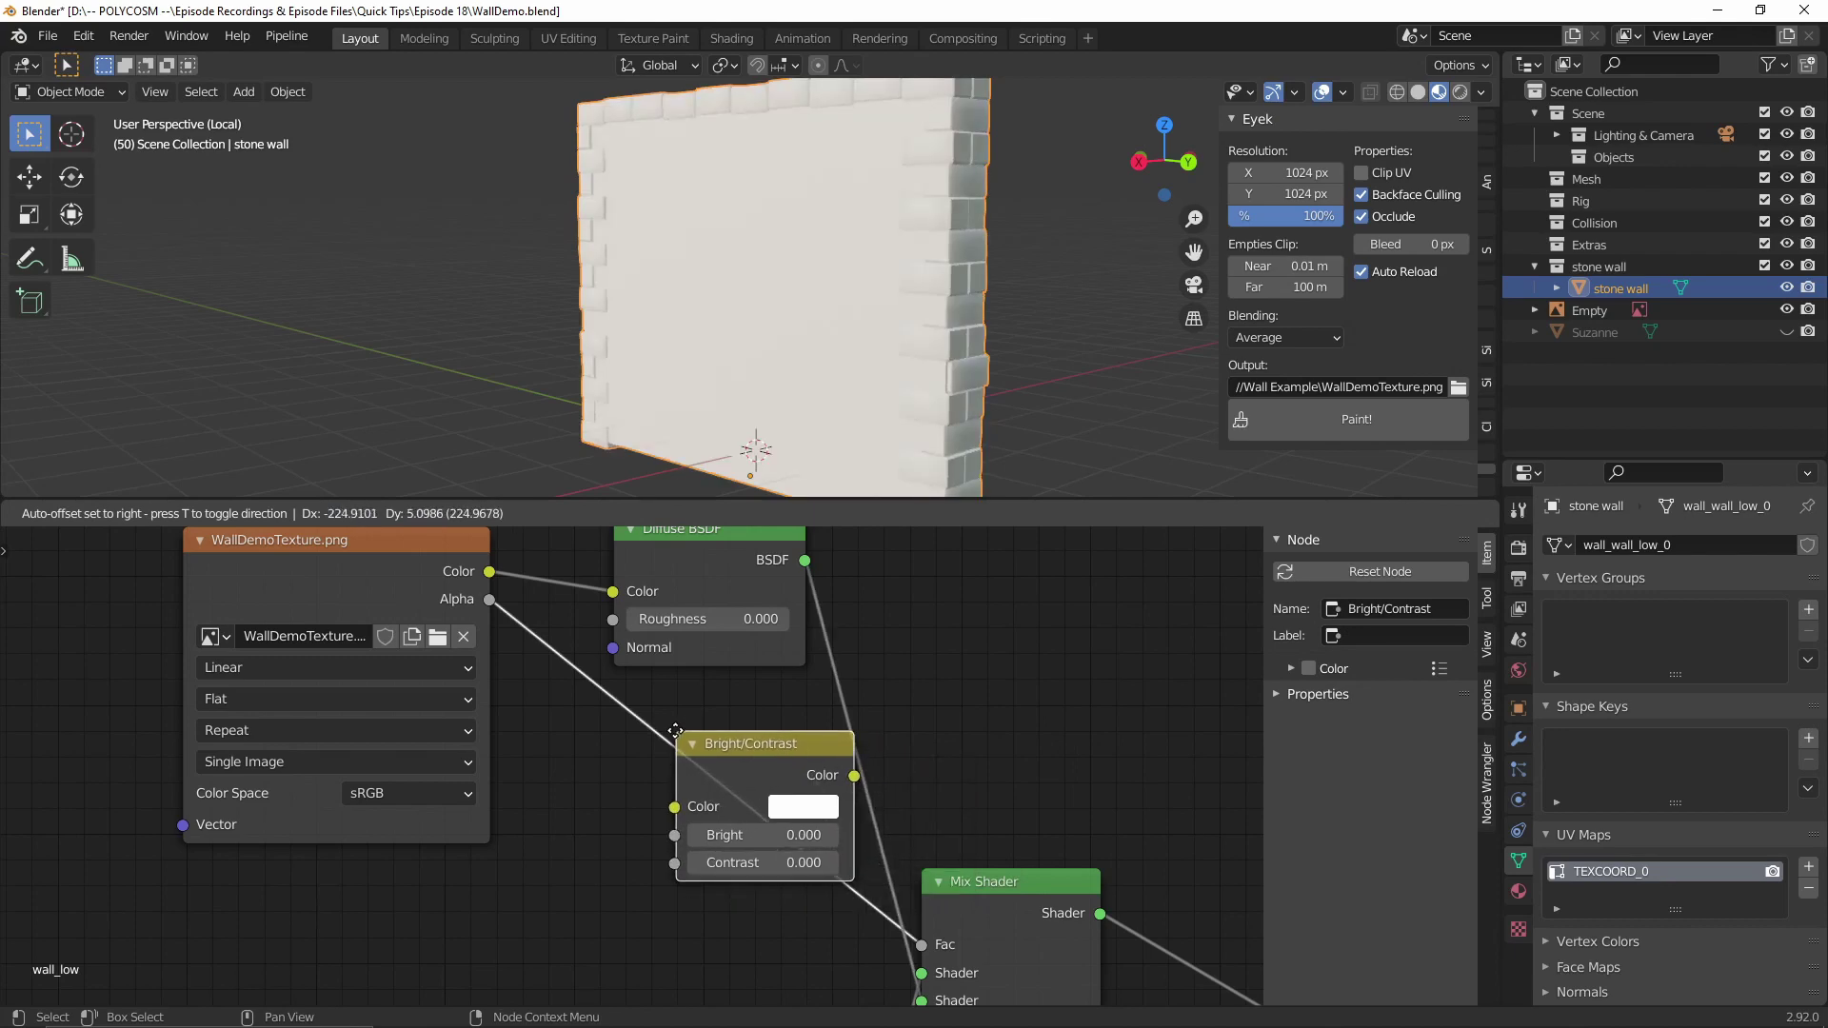
click(641, 729)
mouse_move(752, 835)
mouse_down()
mouse_move(705, 835)
mouse_move(757, 835)
mouse_up()
scroll(756, 169, up, 4)
shift+middle_drag(756, 168, 988, 324)
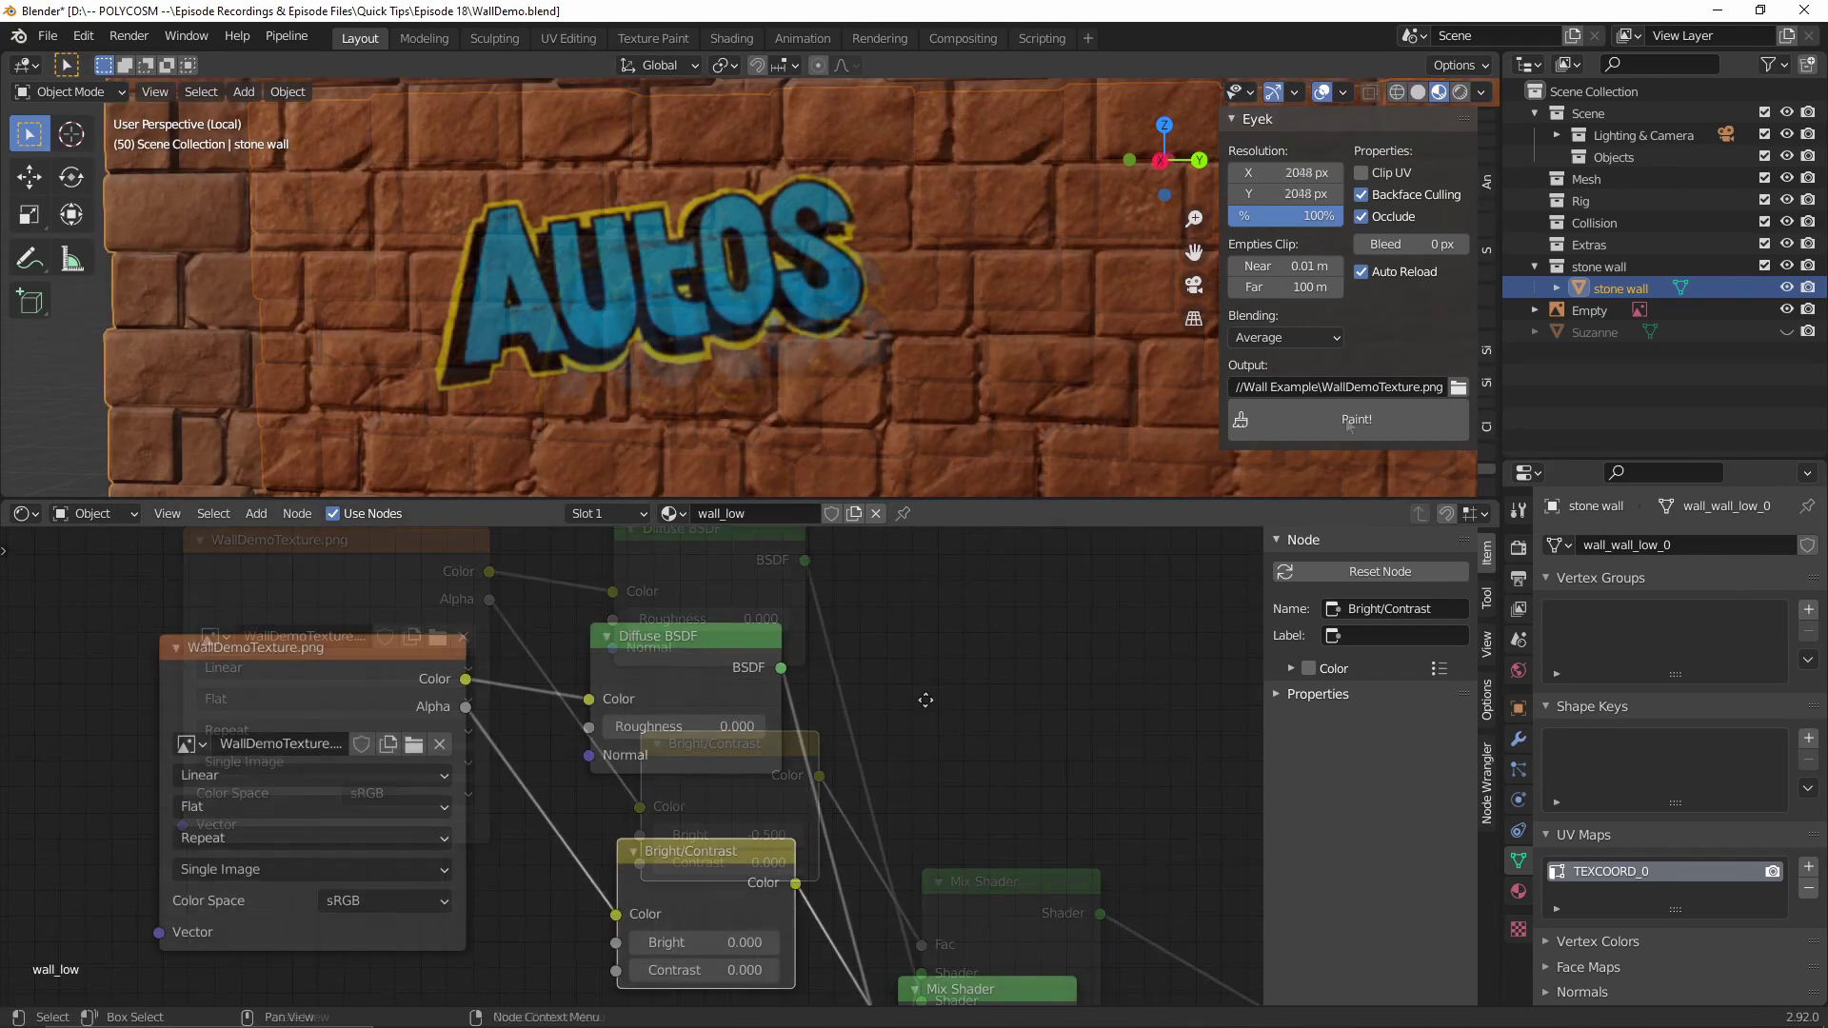
middle_drag(927, 702, 925, 704)
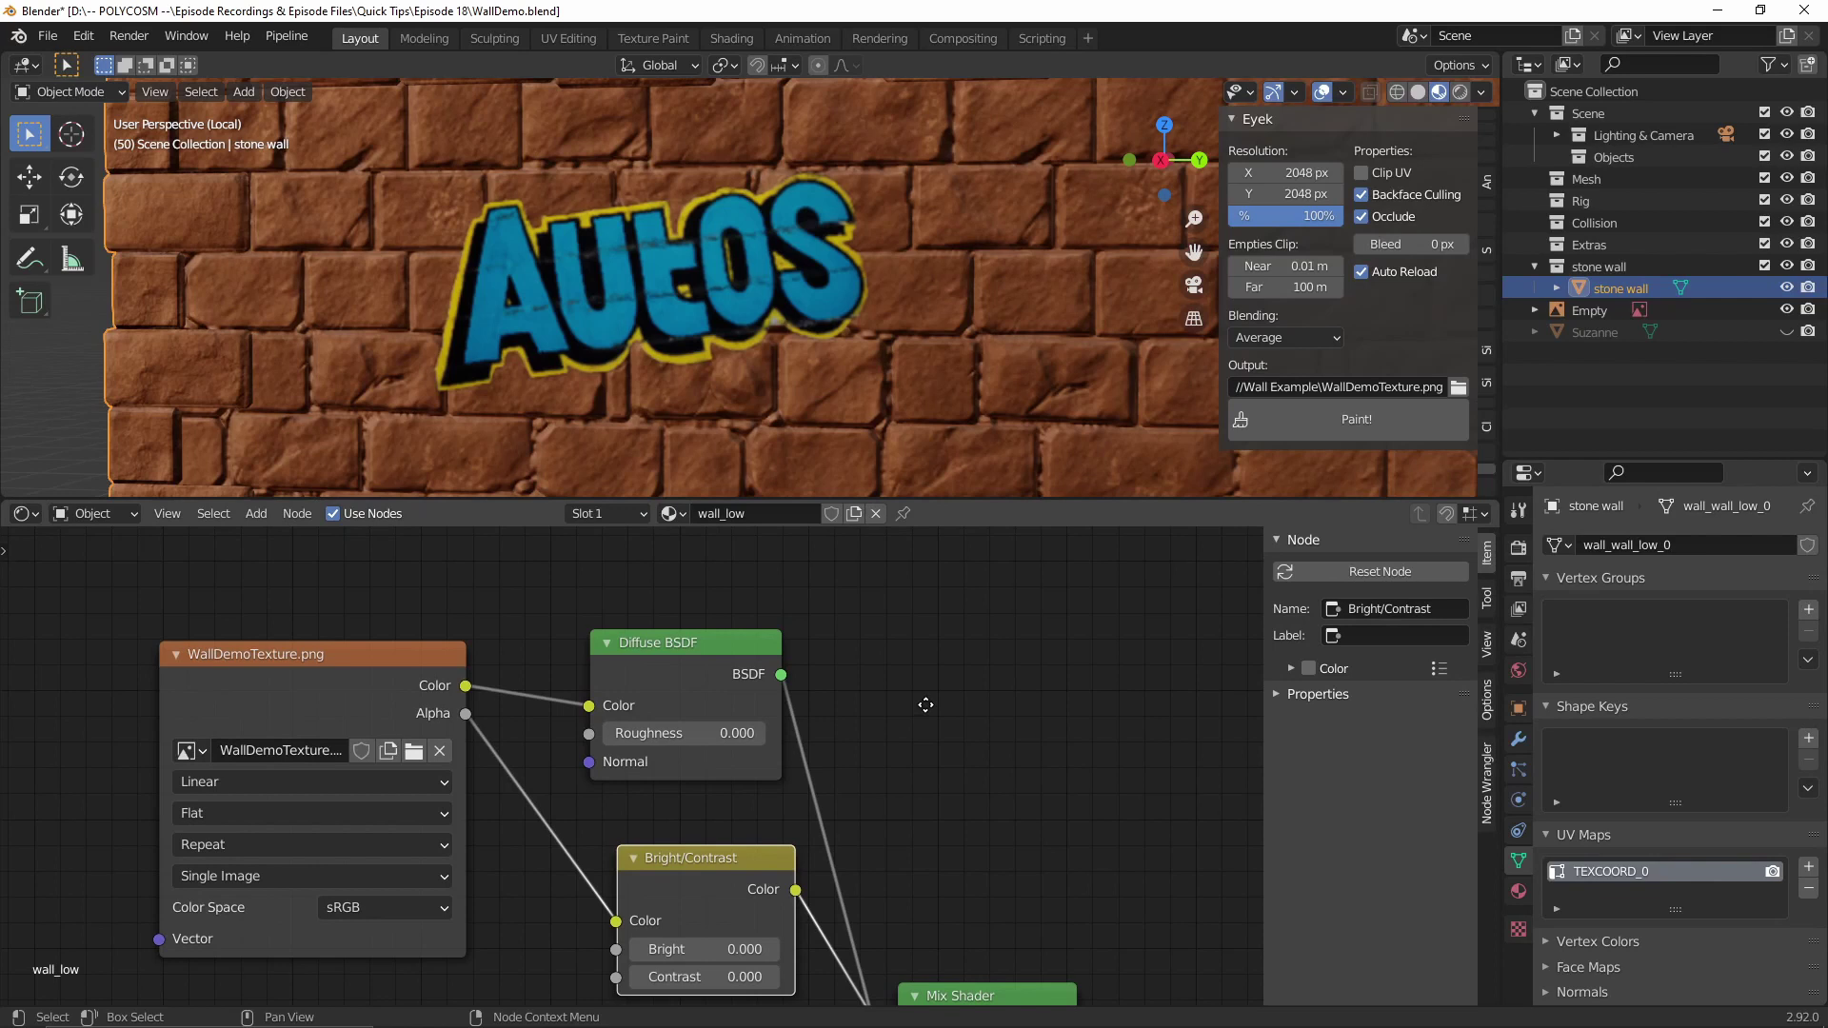
Add a Principled BSDF colored by WallDemoTexture.png and connect it to the Mix Shader in place of the Diffuse BSDF
key(shift+a)
click(889, 587)
text(prin)
key(Return)
drag(714, 775, 816, 234)
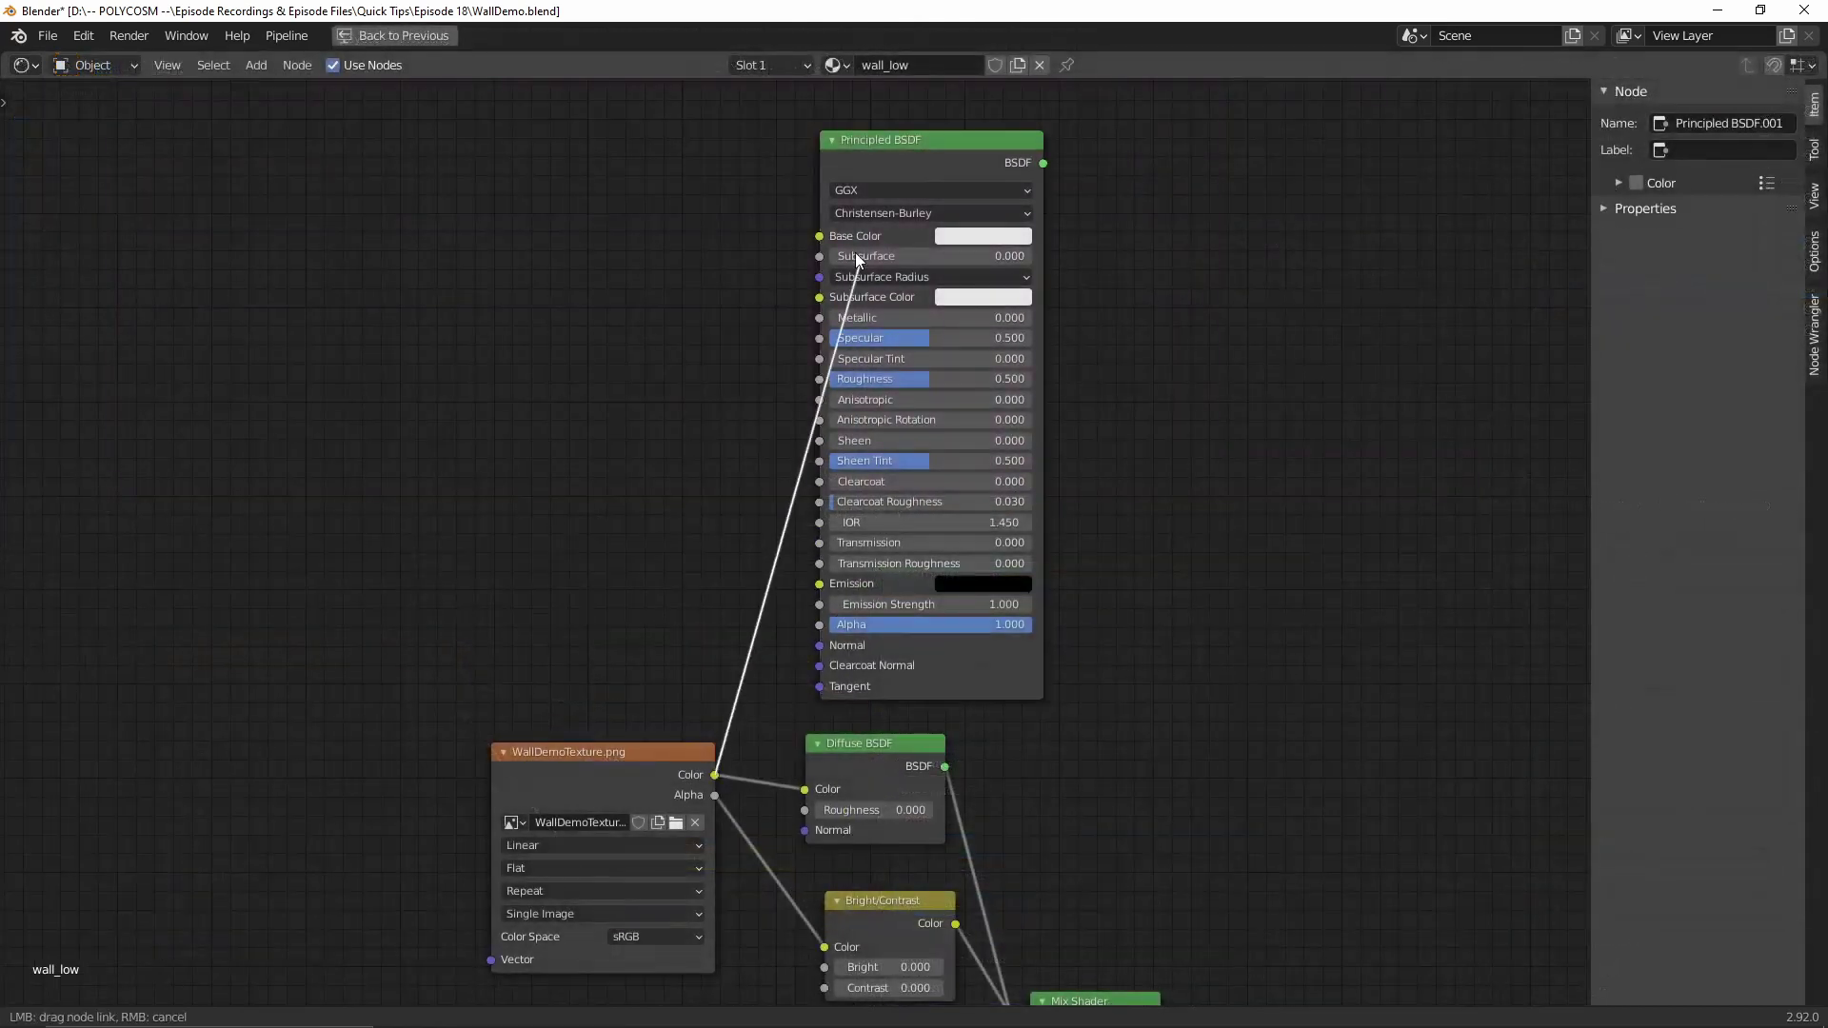
scroll(857, 253, down, 4)
middle_drag(971, 263, 968, 231)
drag(970, 231, 962, 898)
drag(798, 690, 769, 725)
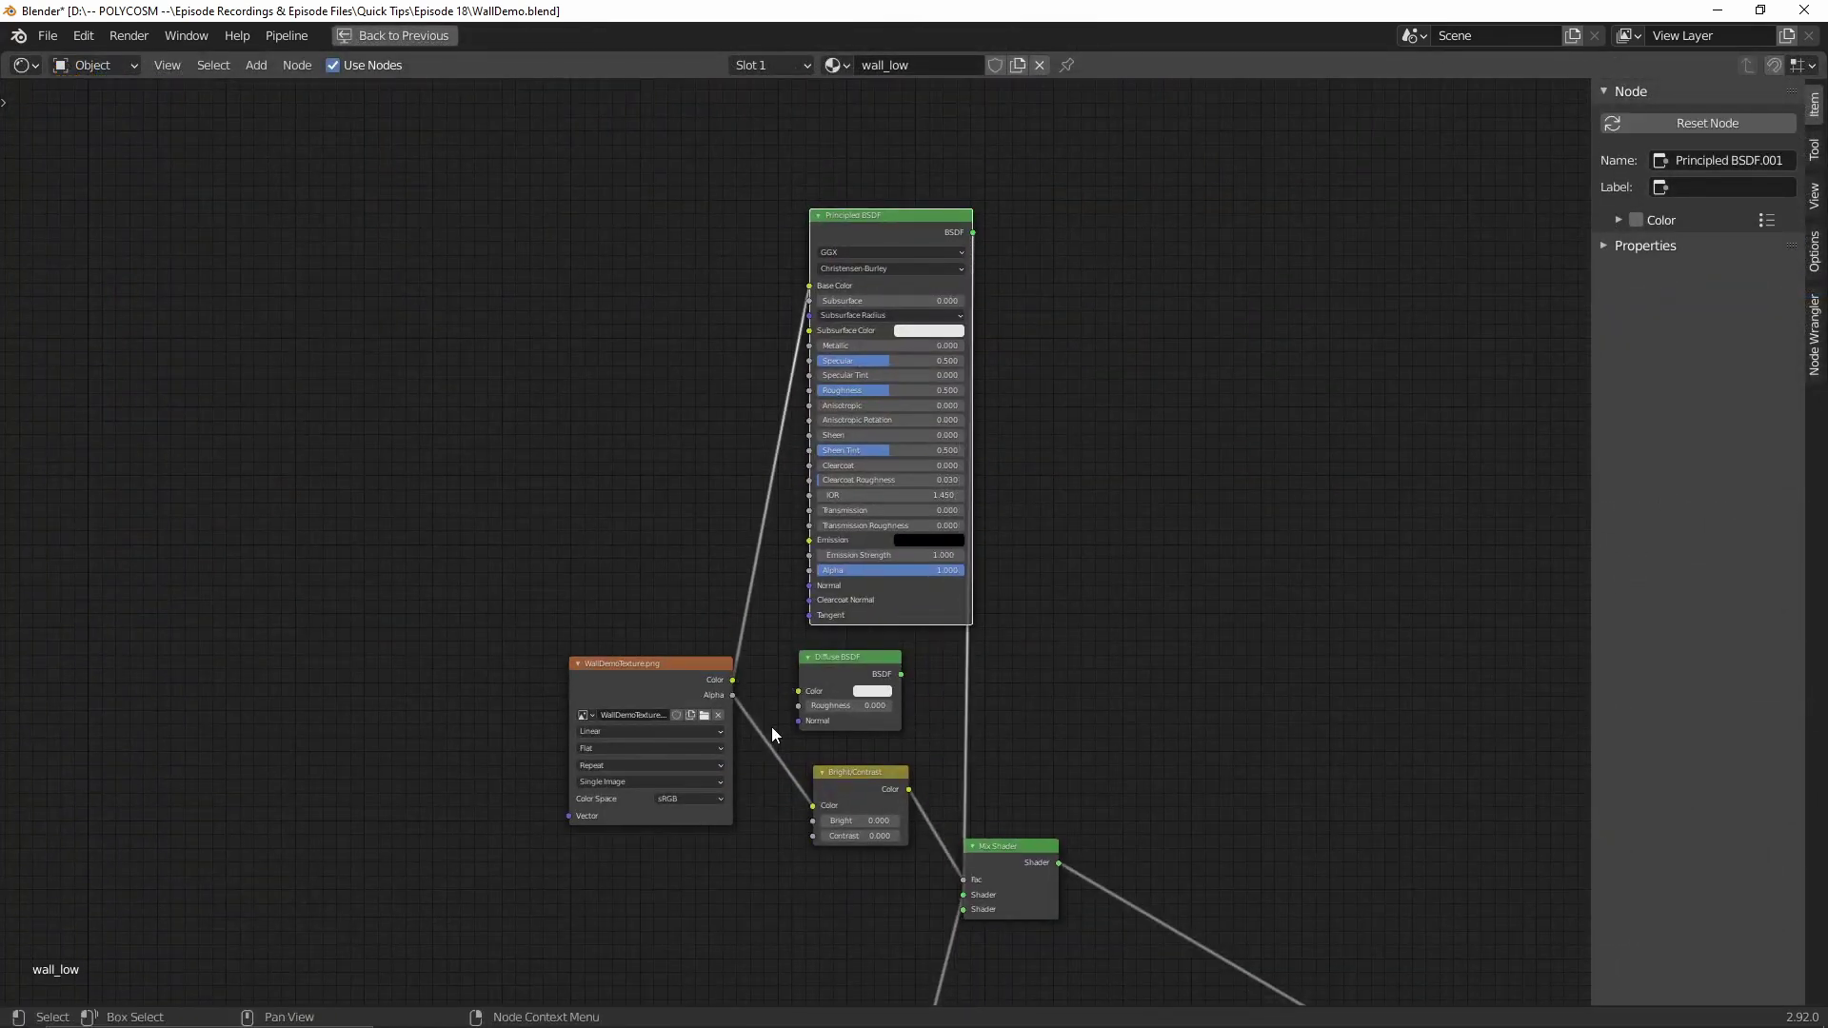
key(ctrl+space)
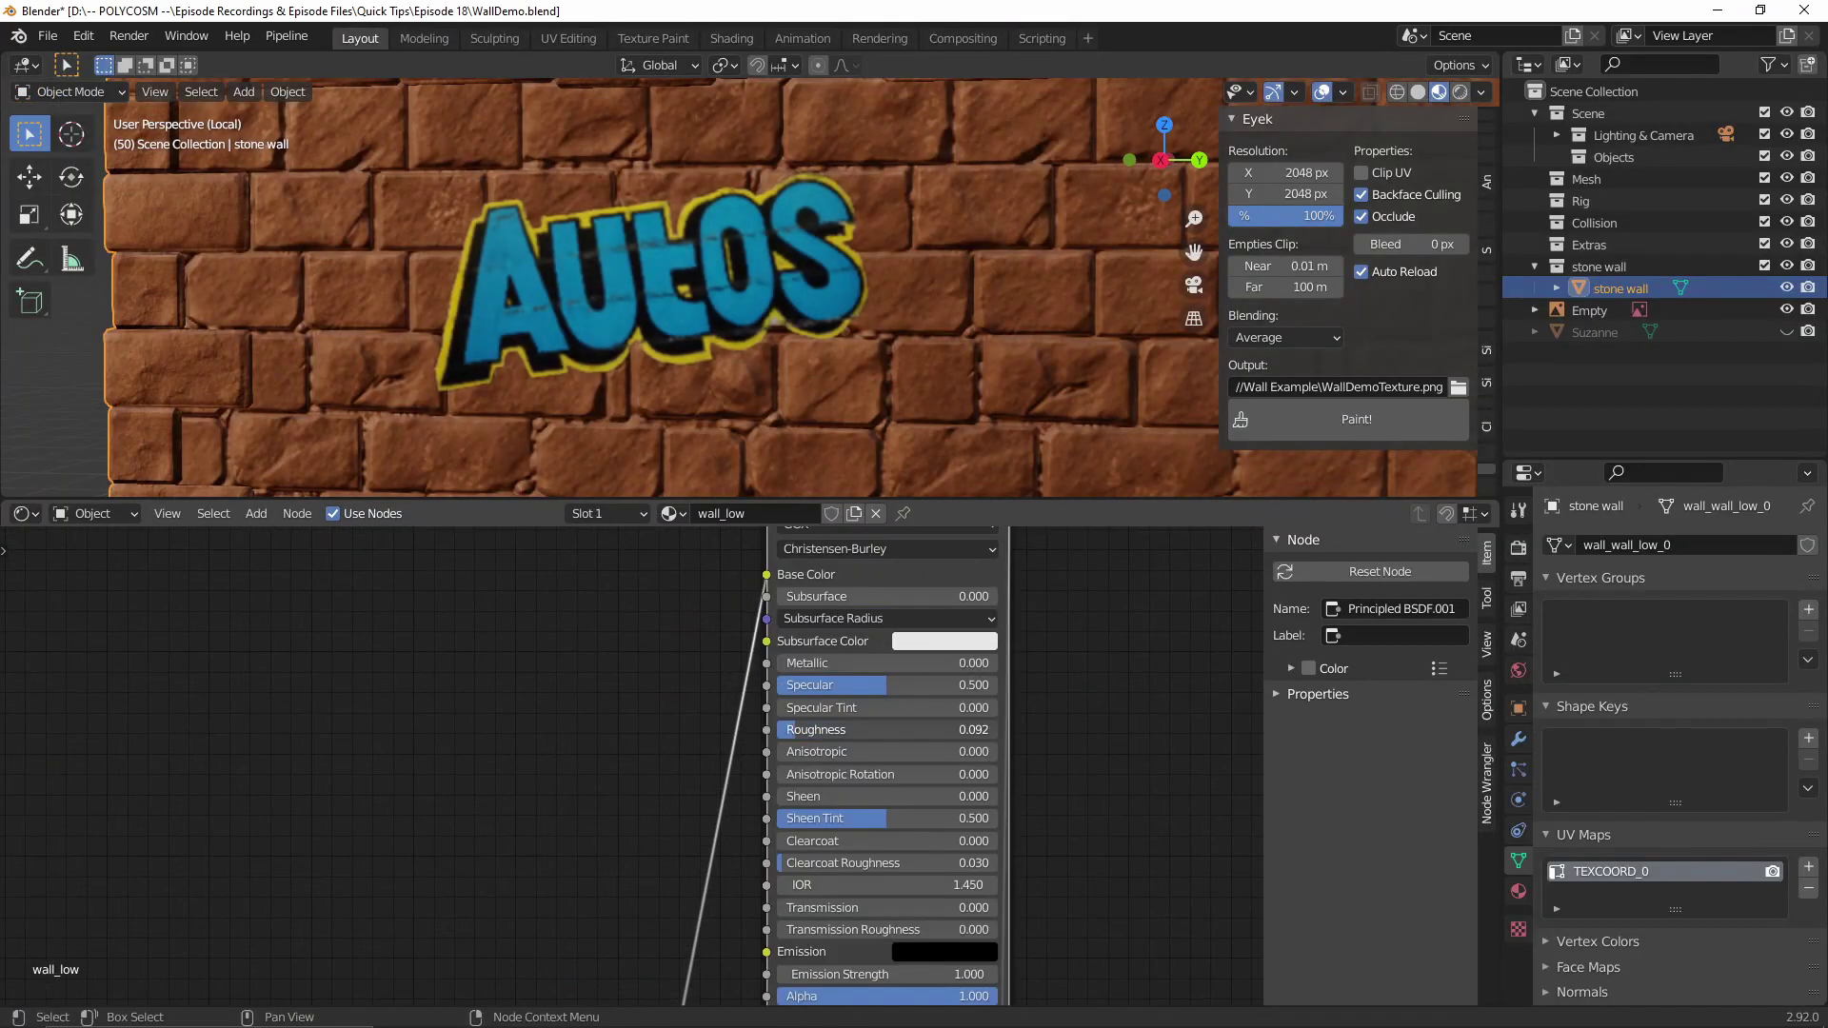
Give the Autos decal's Principled BSDF a dark blue emission color and an emission strength of 5.9
middle_drag(667, 285, 844, 383)
middle_drag(844, 945, 844, 746)
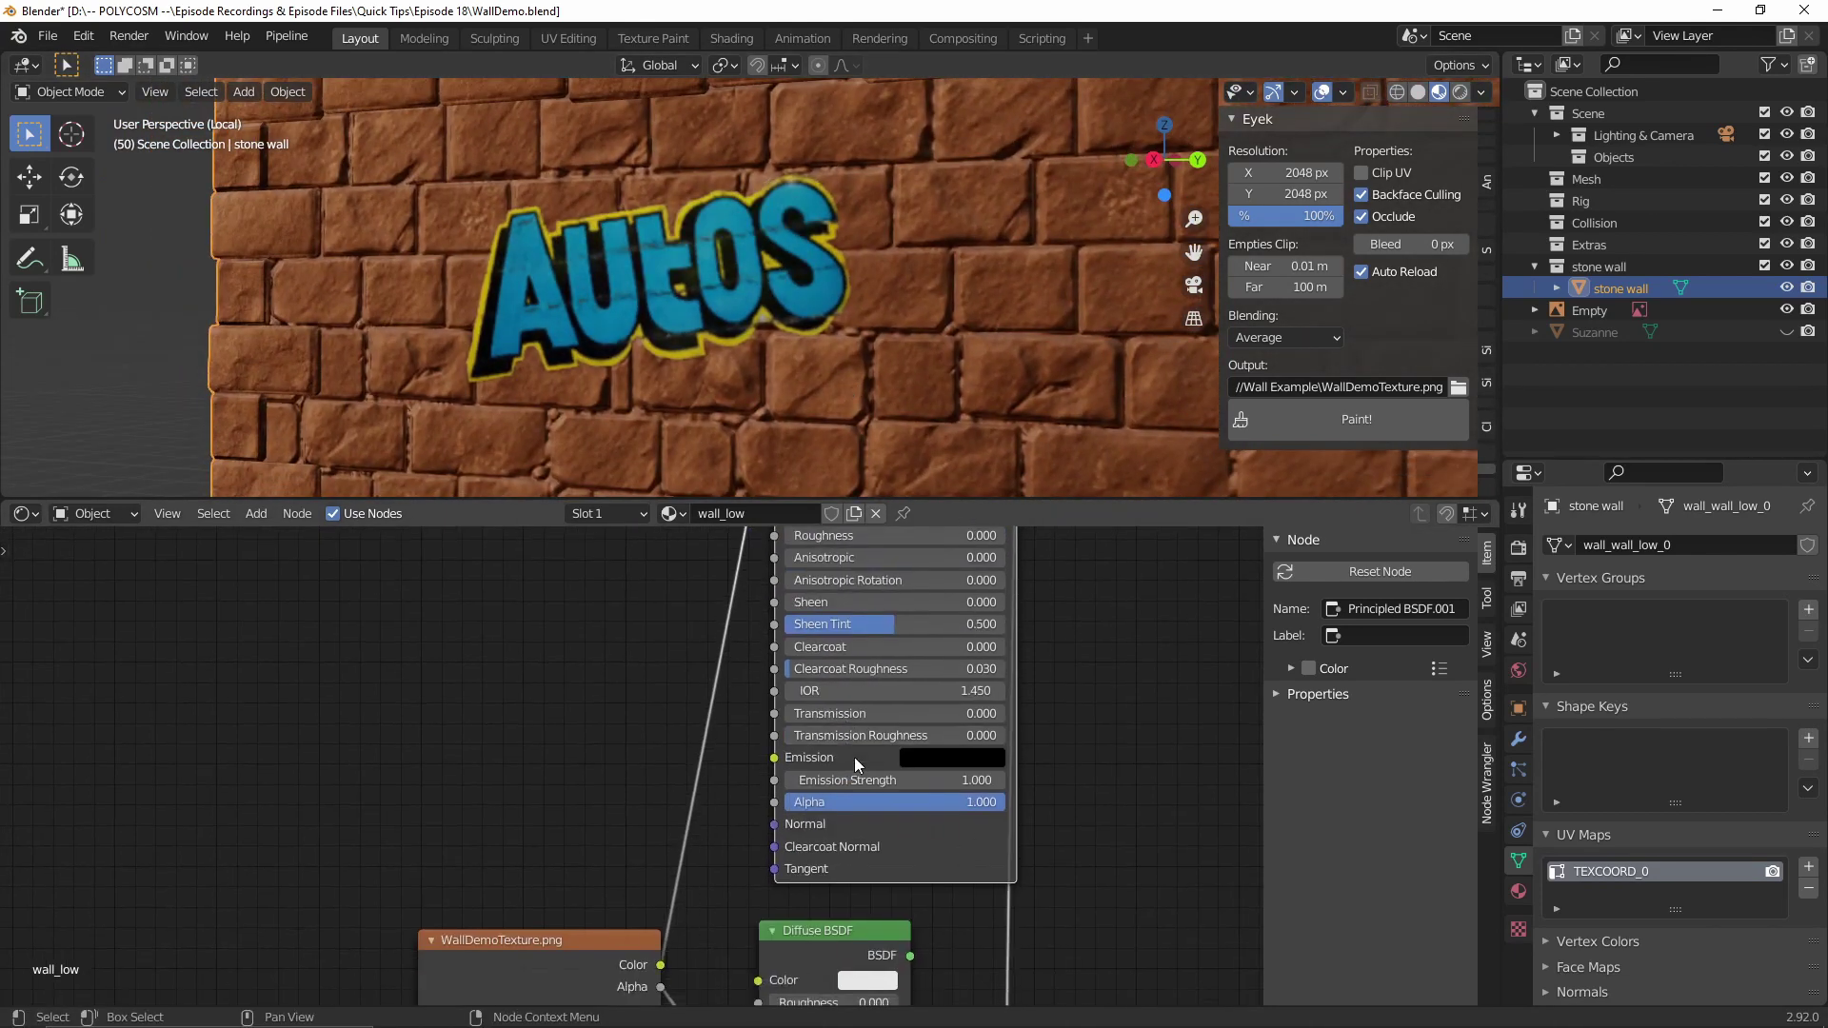
scroll(876, 771, up, 6)
click(933, 748)
drag(1149, 475, 1149, 439)
drag(1062, 428, 1035, 346)
drag(848, 776, 1314, 776)
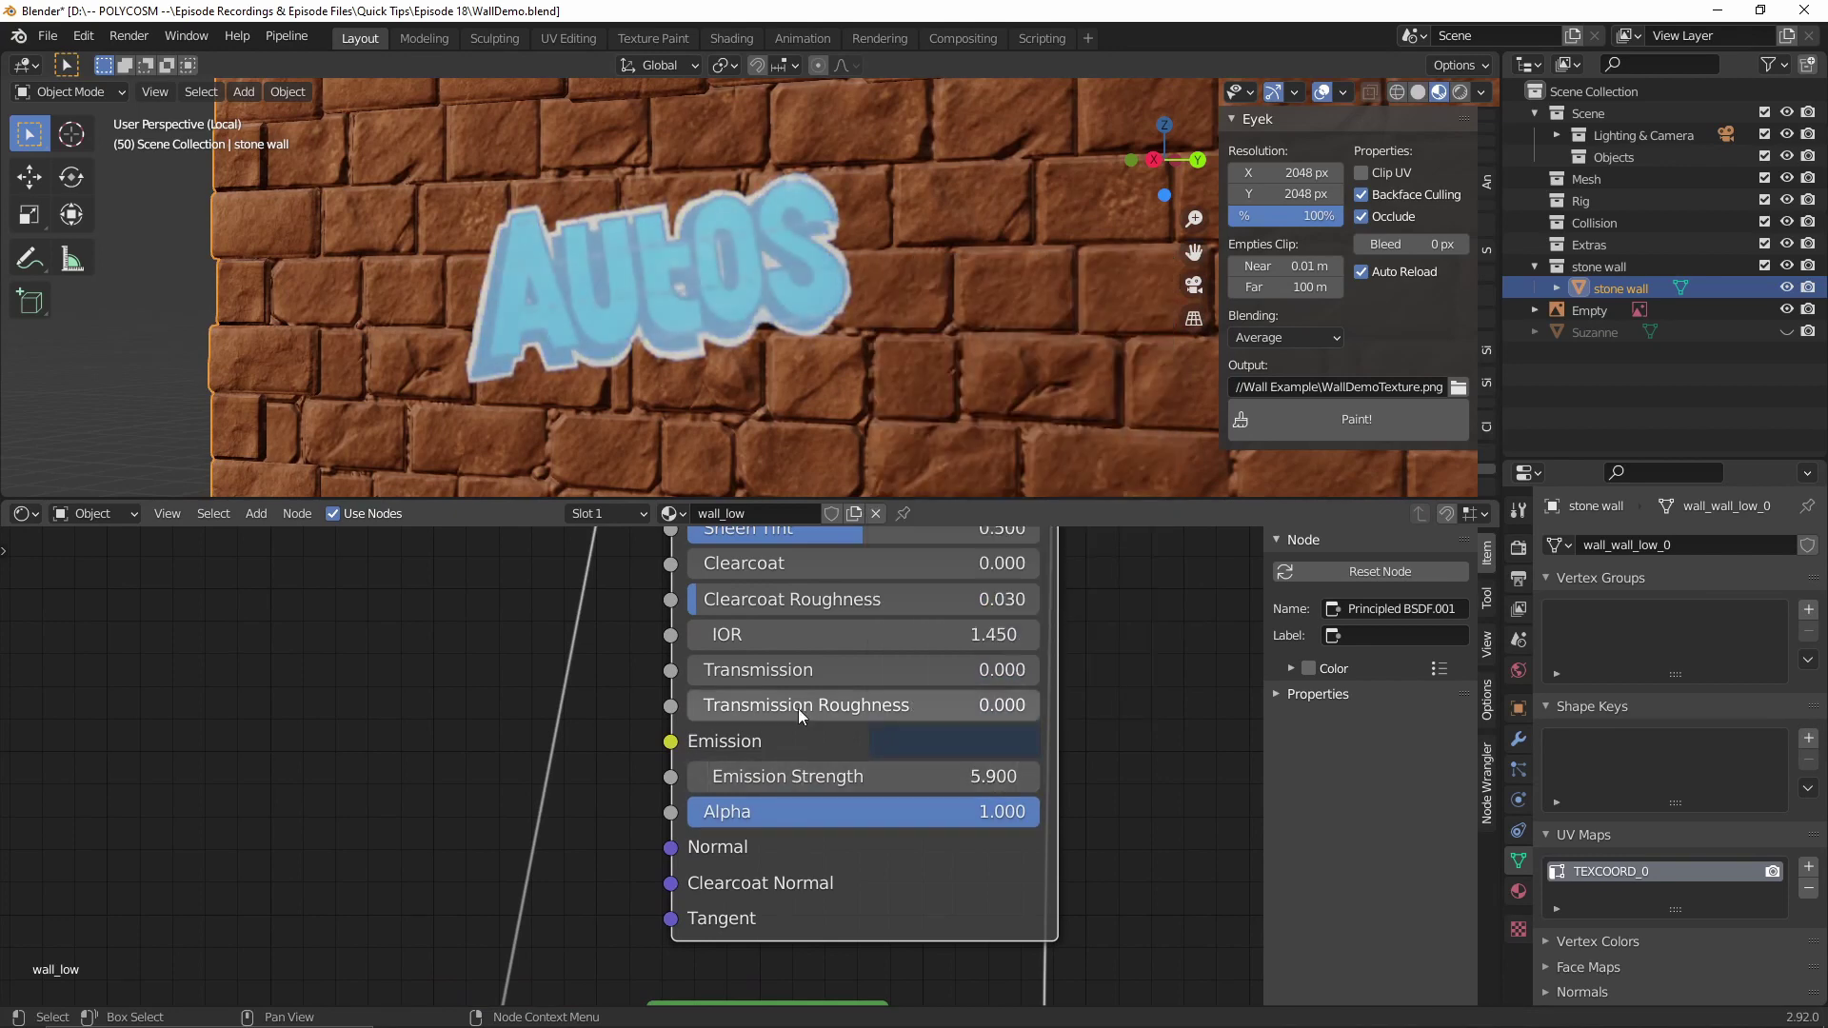
Shift the Autos decal's emission color to a more saturated blue
click(912, 748)
drag(1110, 367, 1038, 502)
mouse_move(1158, 419)
mouse_down()
mouse_move(1150, 281)
mouse_move(1150, 390)
mouse_up()
middle_drag(774, 238, 956, 335)
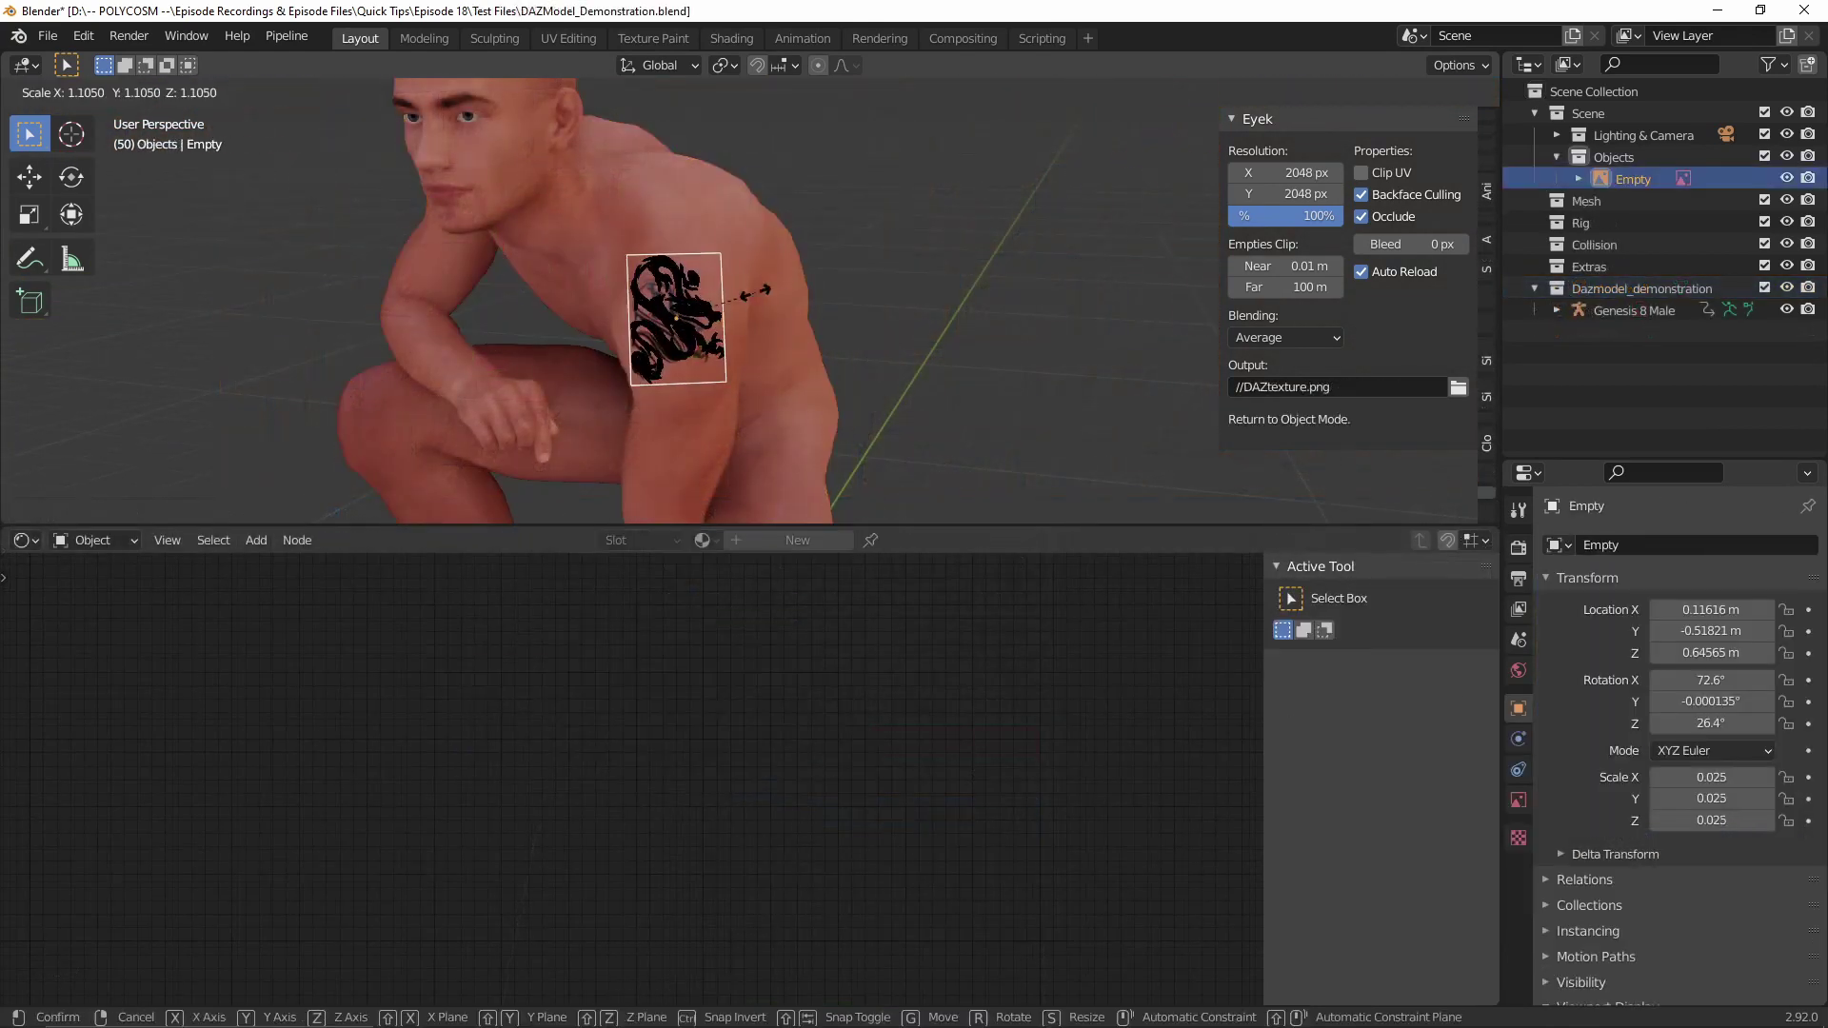
Scale the dragon tattoo decal to 0.032 and move it over the male figure's upper arm
click(775, 273)
key(g)
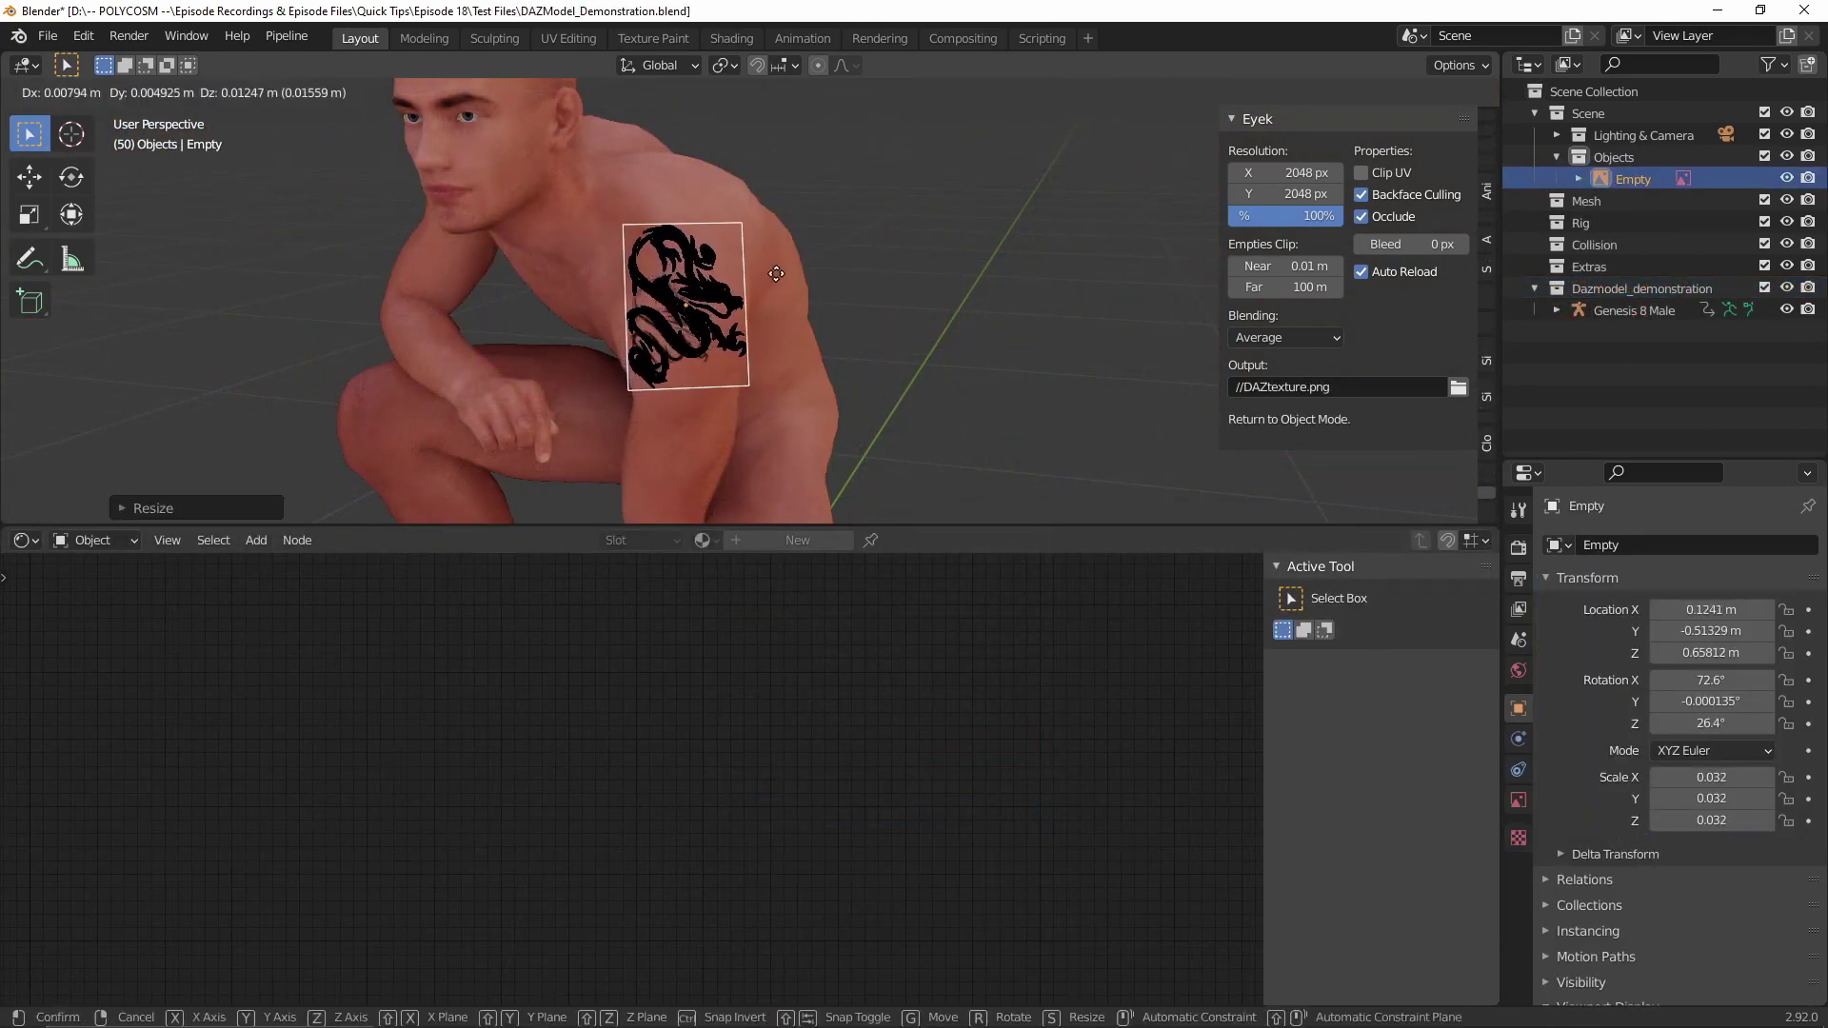
click(777, 273)
Select the male figure along with the dragon decal, paint the projection to DAZtexture.png at 2048 × 2048 px, and hide the decal
shift+click(781, 277)
click(1268, 416)
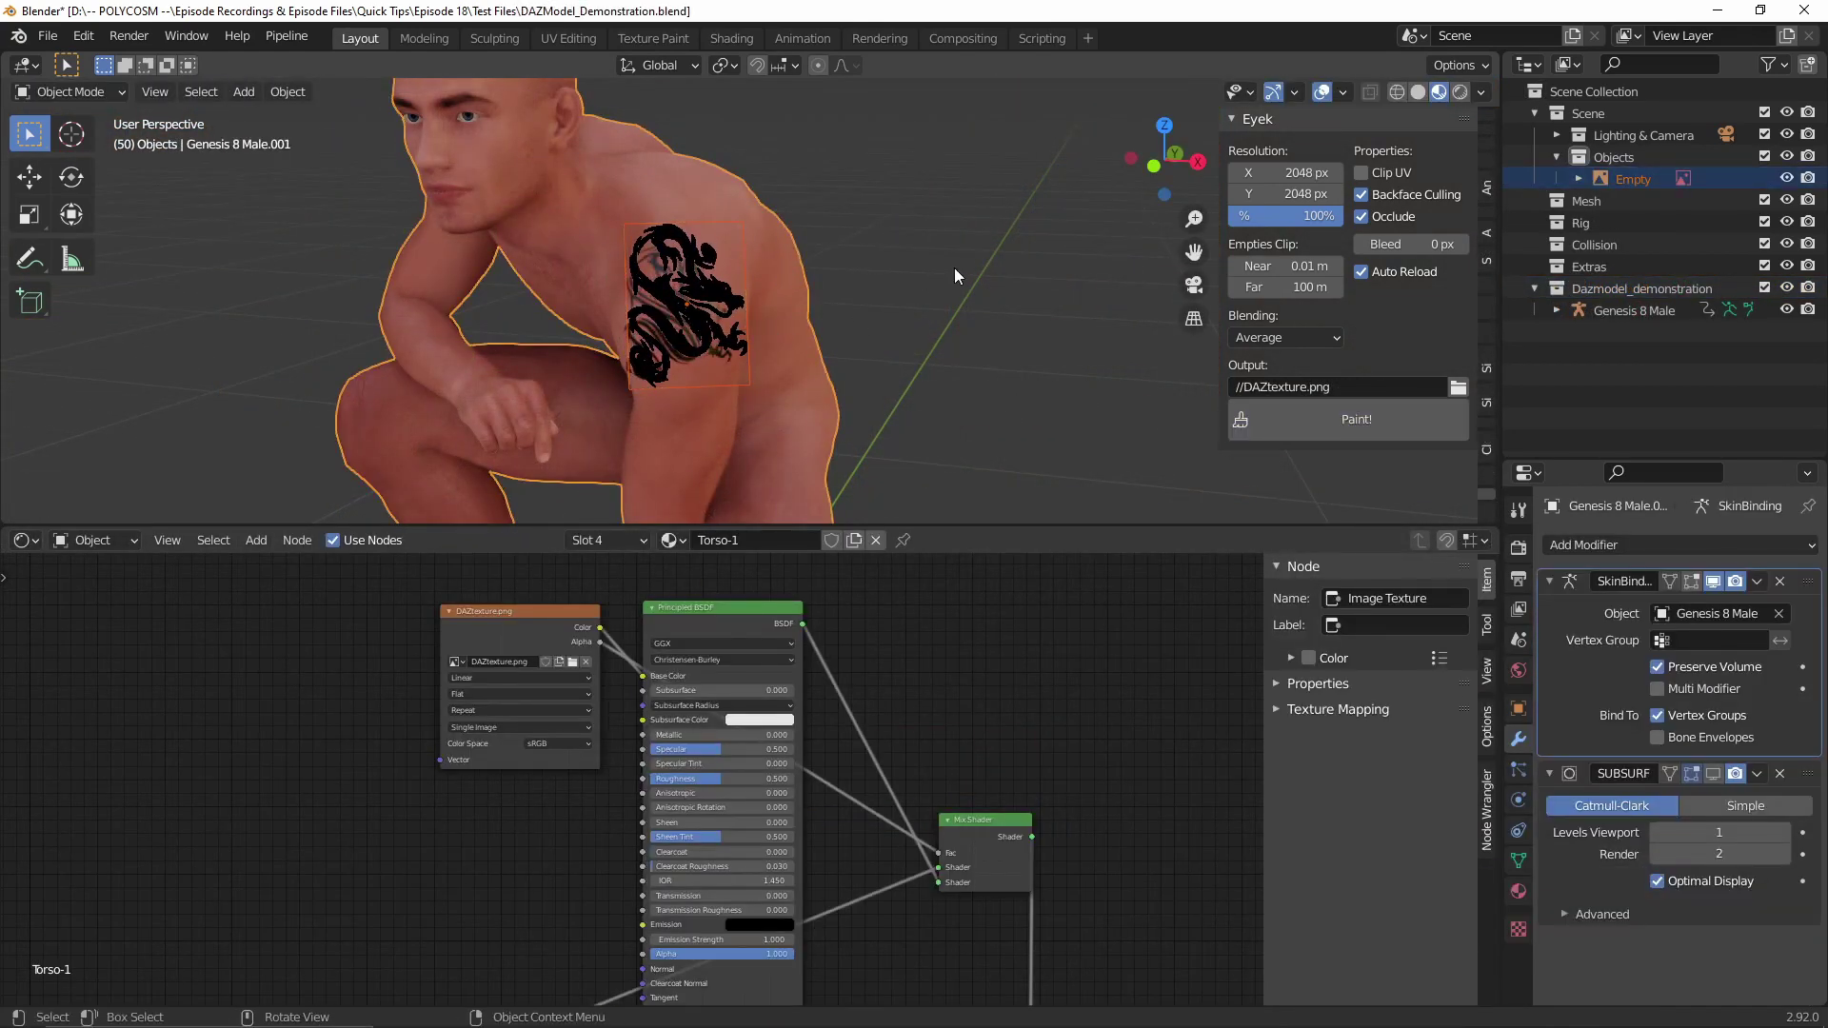
click(706, 272)
scroll(774, 299, up, 4)
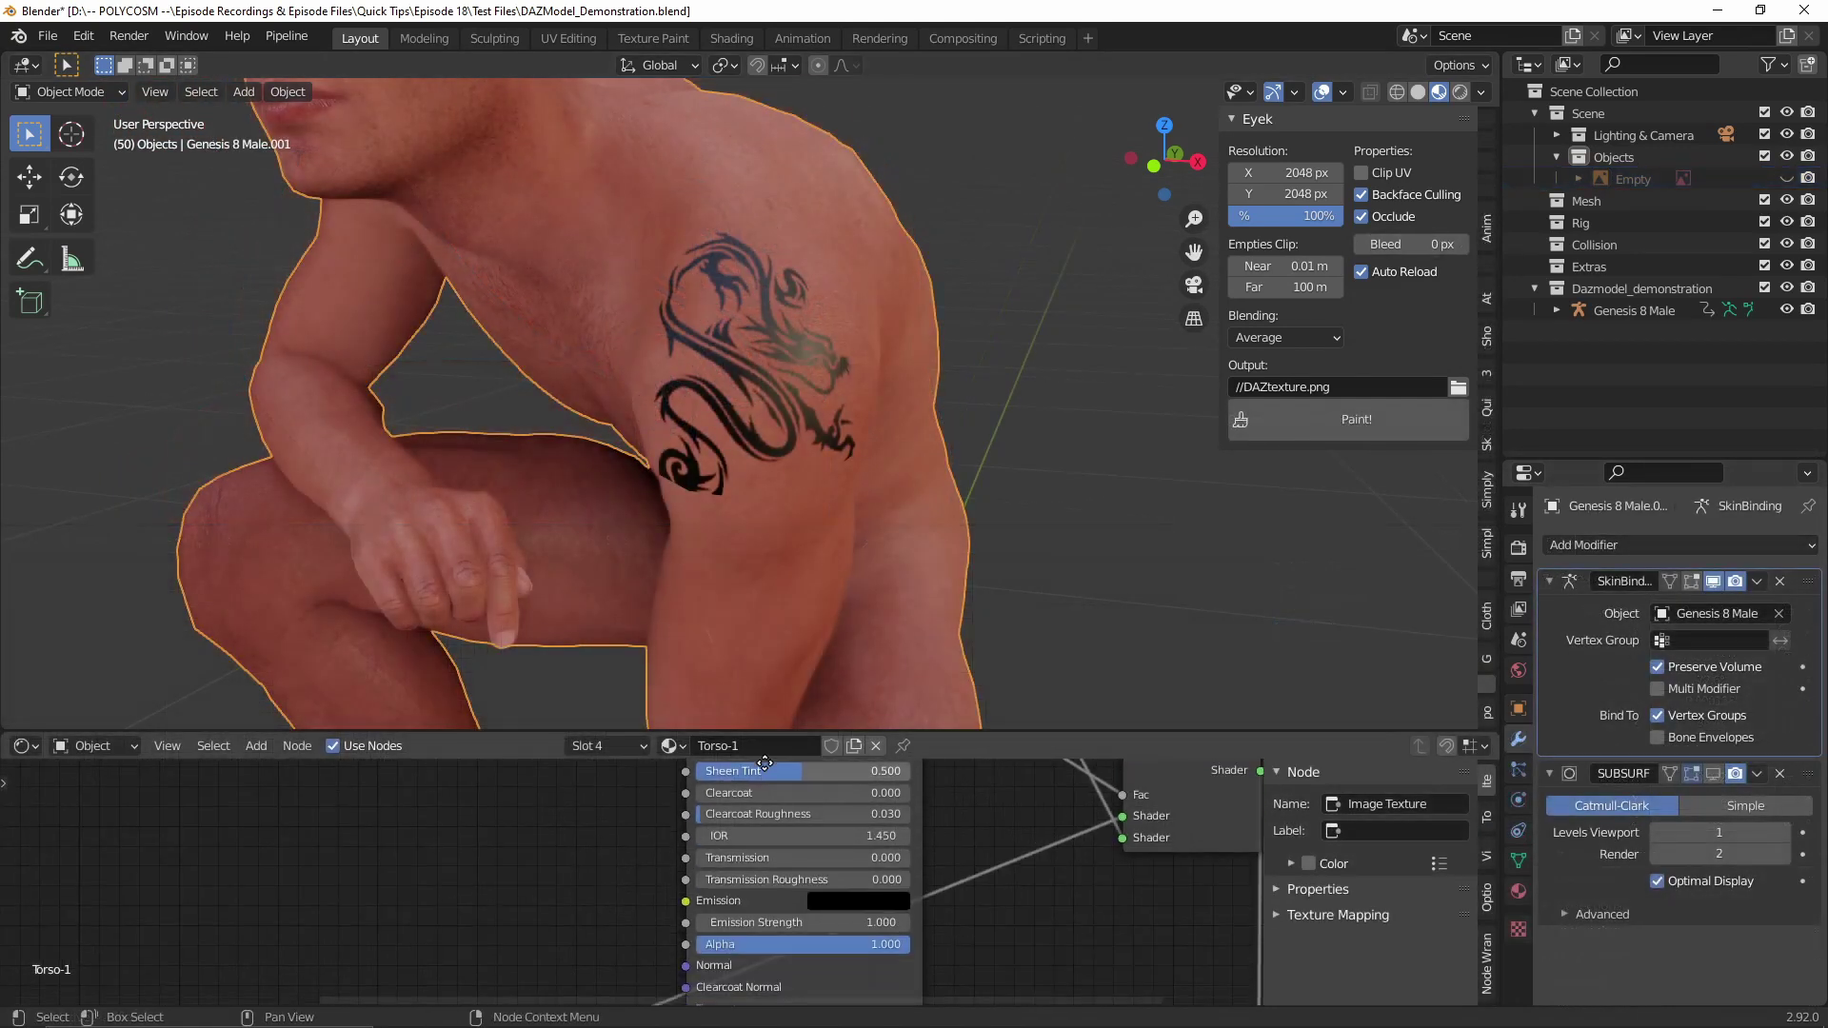
Make the dragon tattoo glow with a blue emission color and an emission strength of 9.3 in the Torso-1 material
scroll(809, 886, up, 3)
click(891, 859)
click(1055, 564)
drag(974, 495, 970, 485)
drag(781, 889, 942, 888)
scroll(775, 452, down, 3)
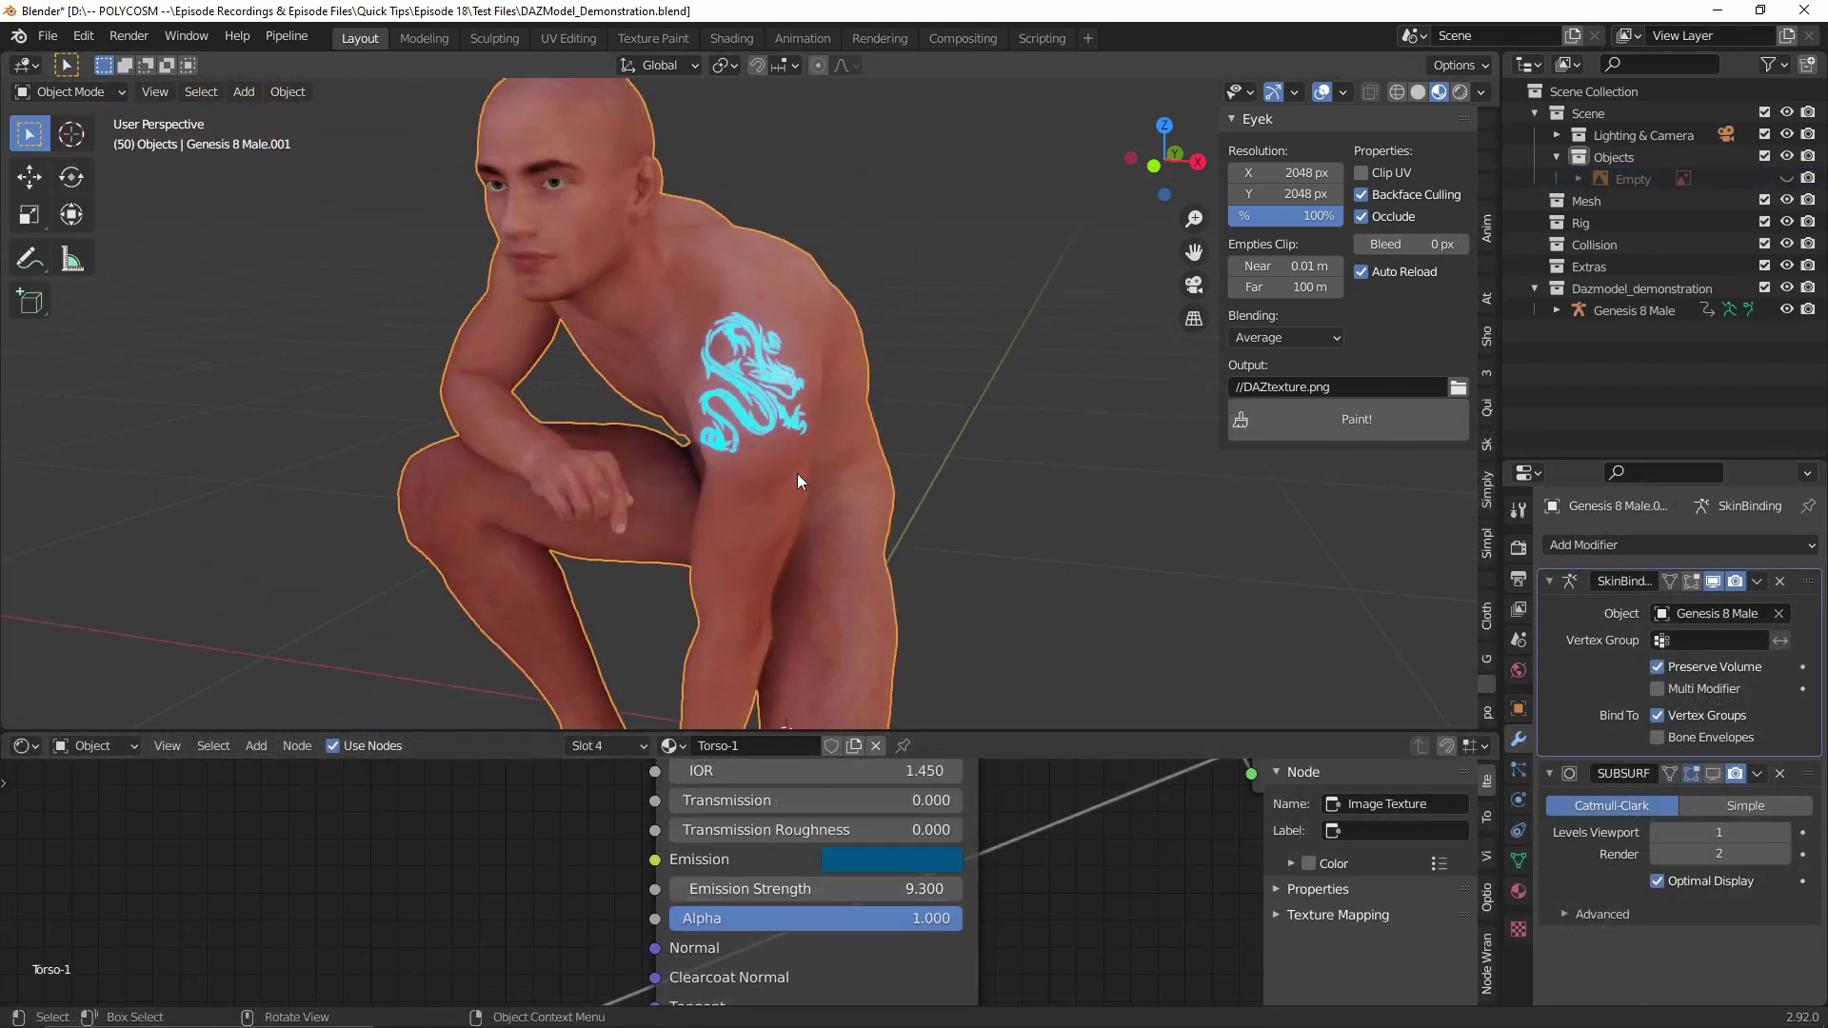
scroll(775, 460, down, 1)
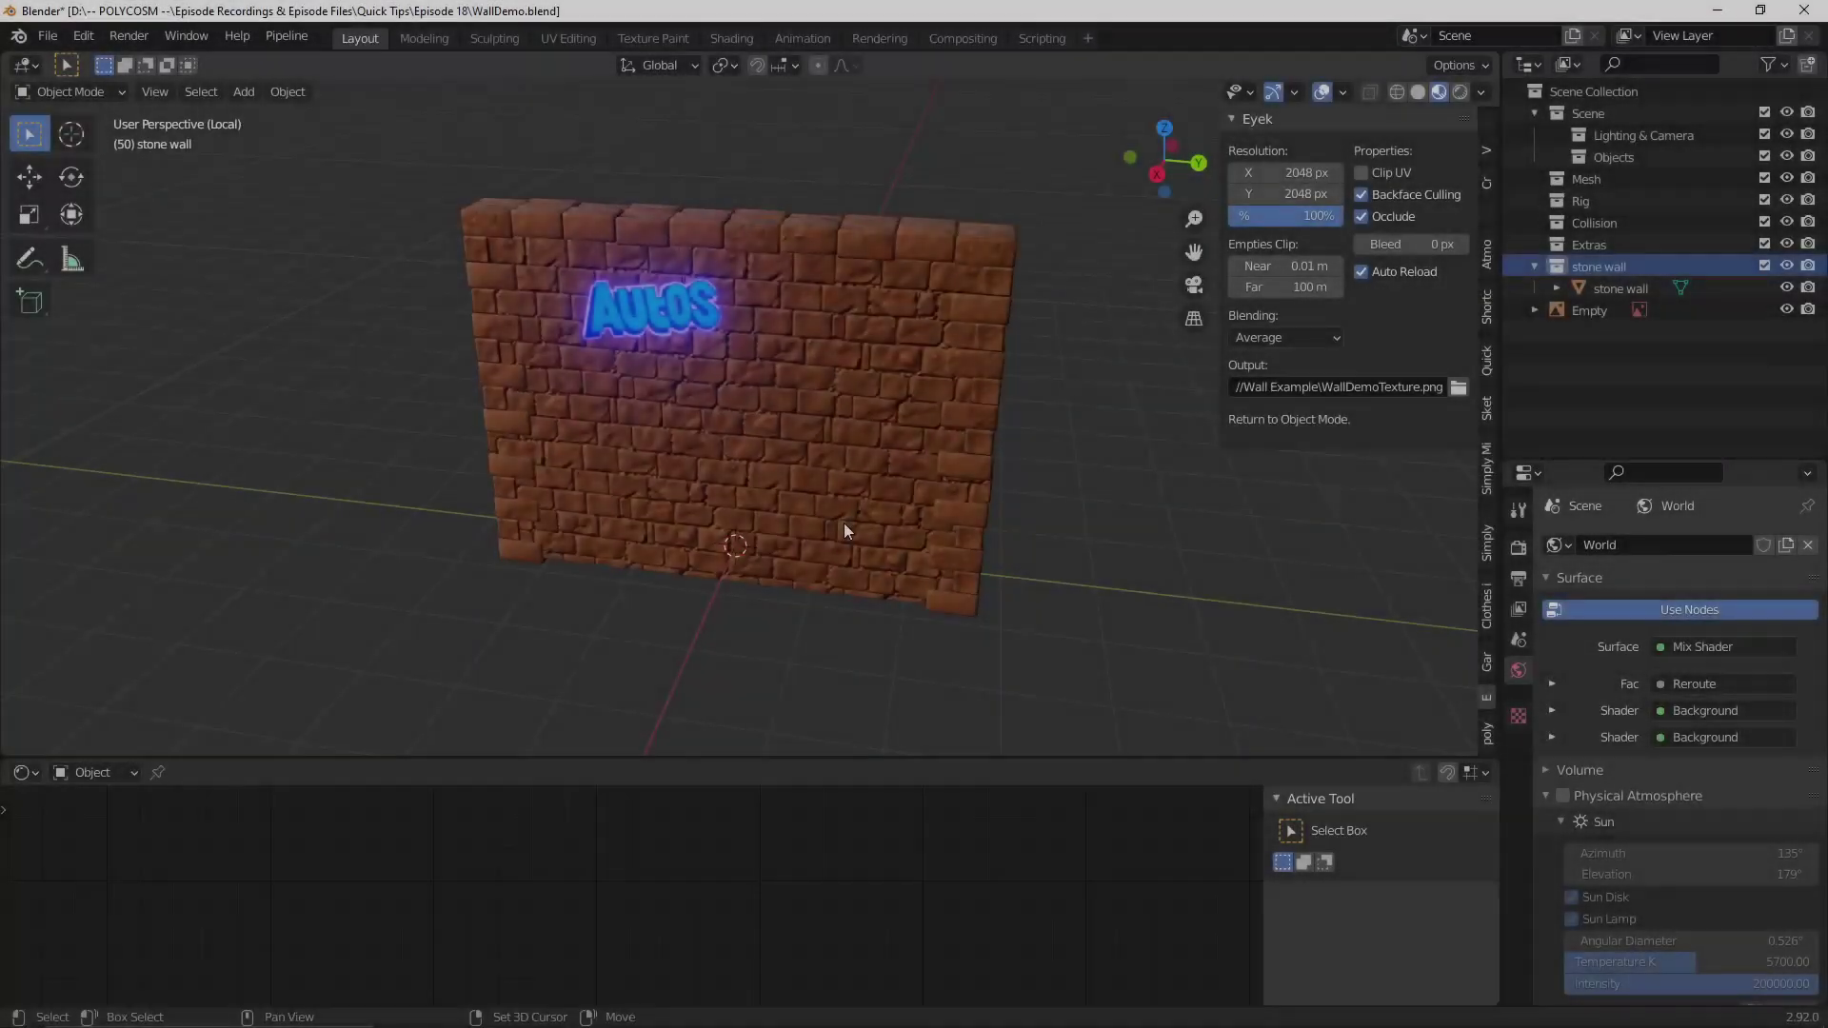
Add a camera to the stone wall scene, move it along the X axis to in front of the wall and select it
key(shift+a)
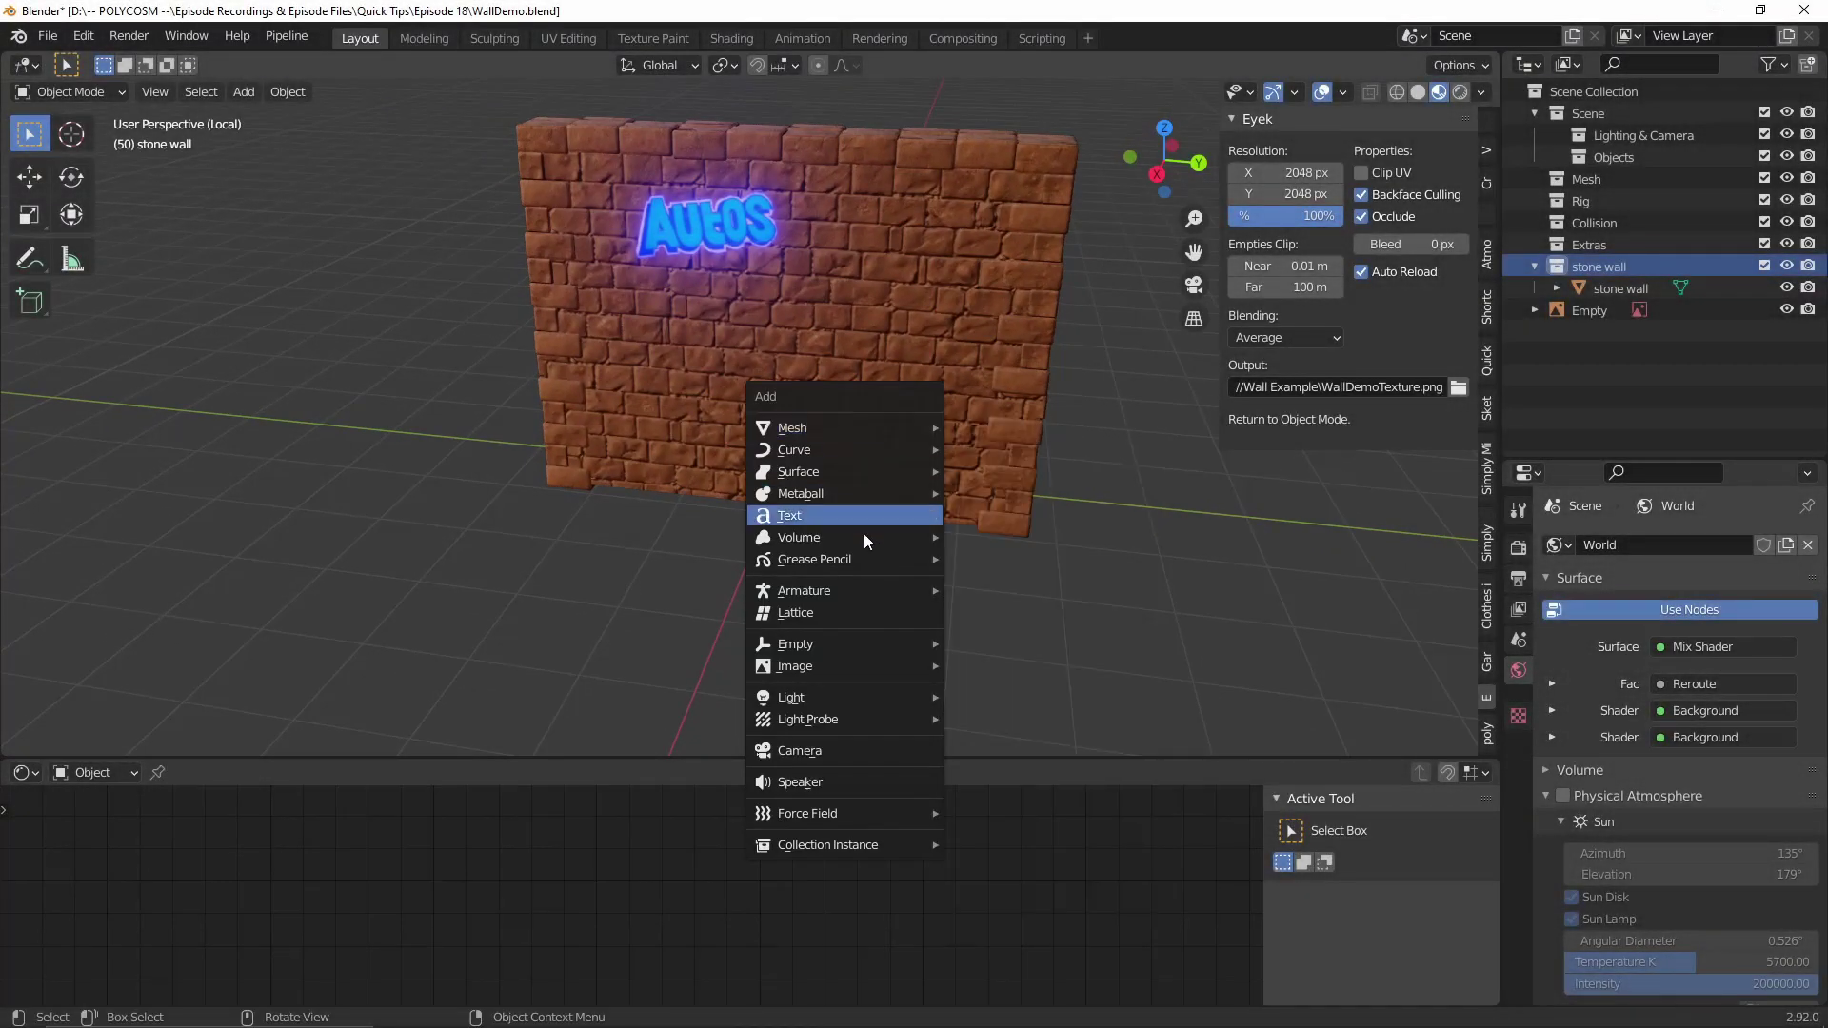
click(854, 752)
middle_drag(928, 562, 895, 495)
key(g)
key(y)
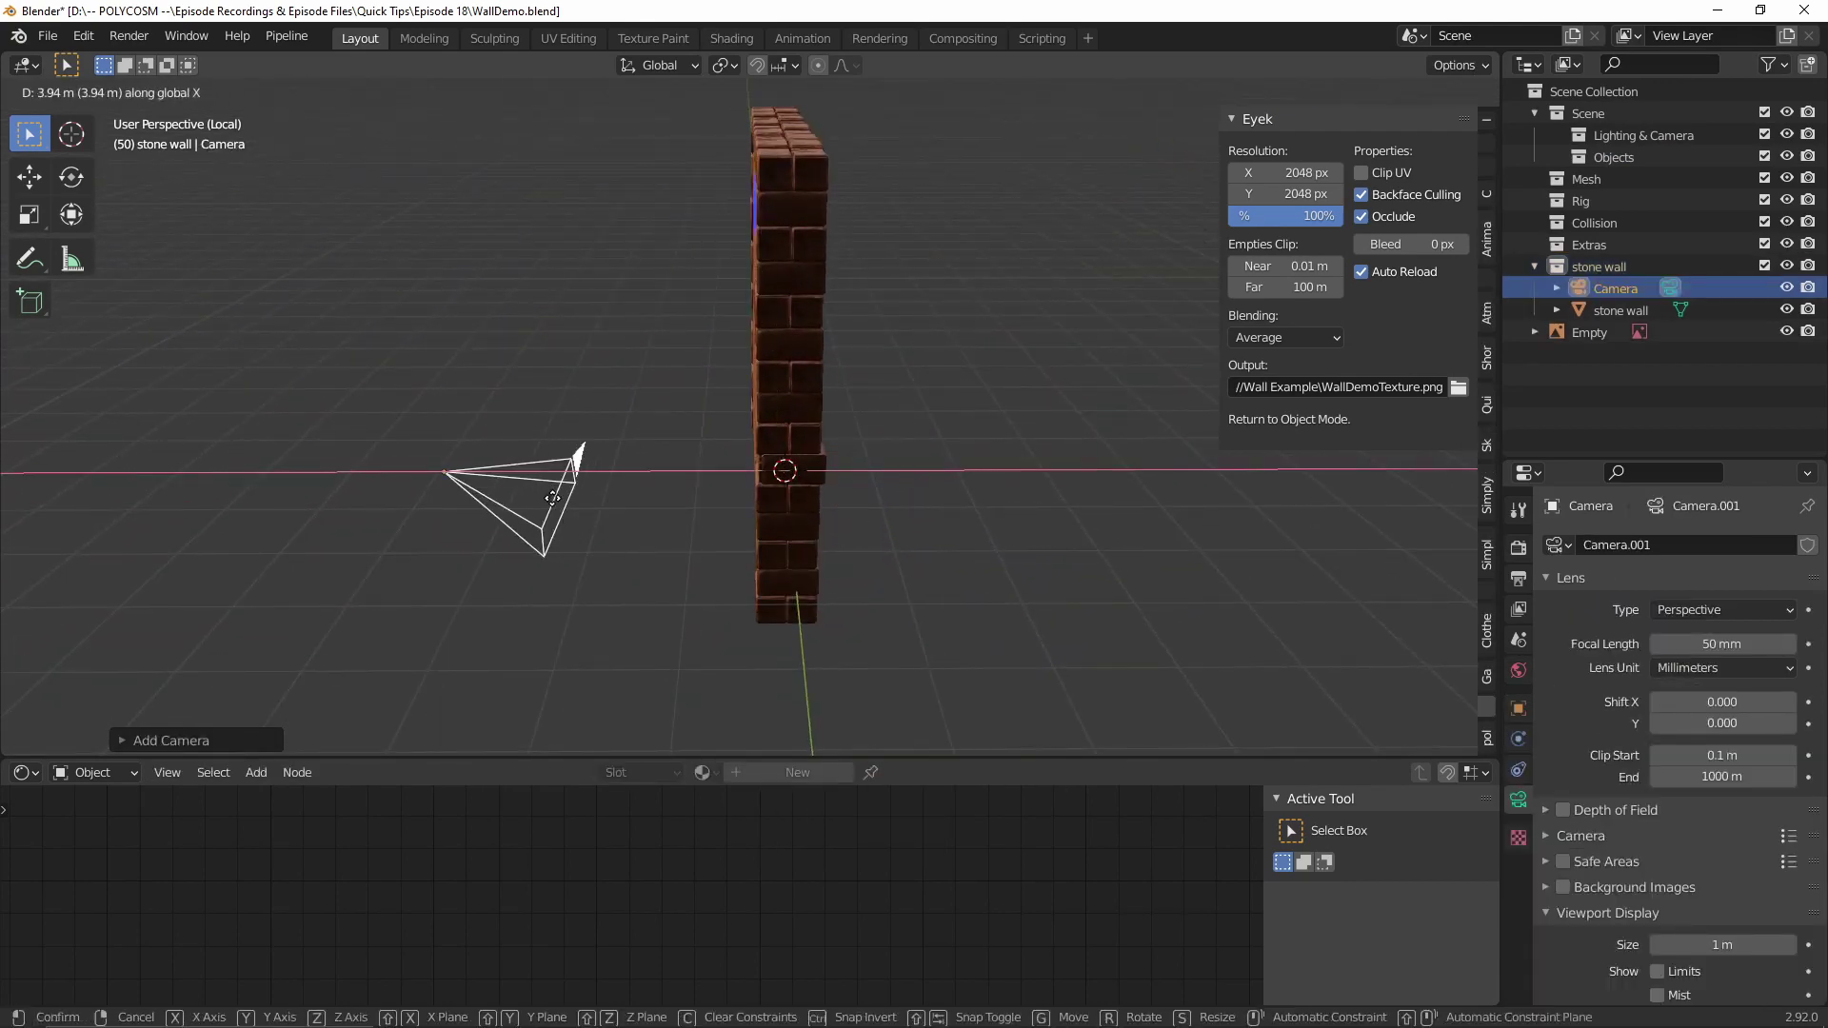
click(526, 514)
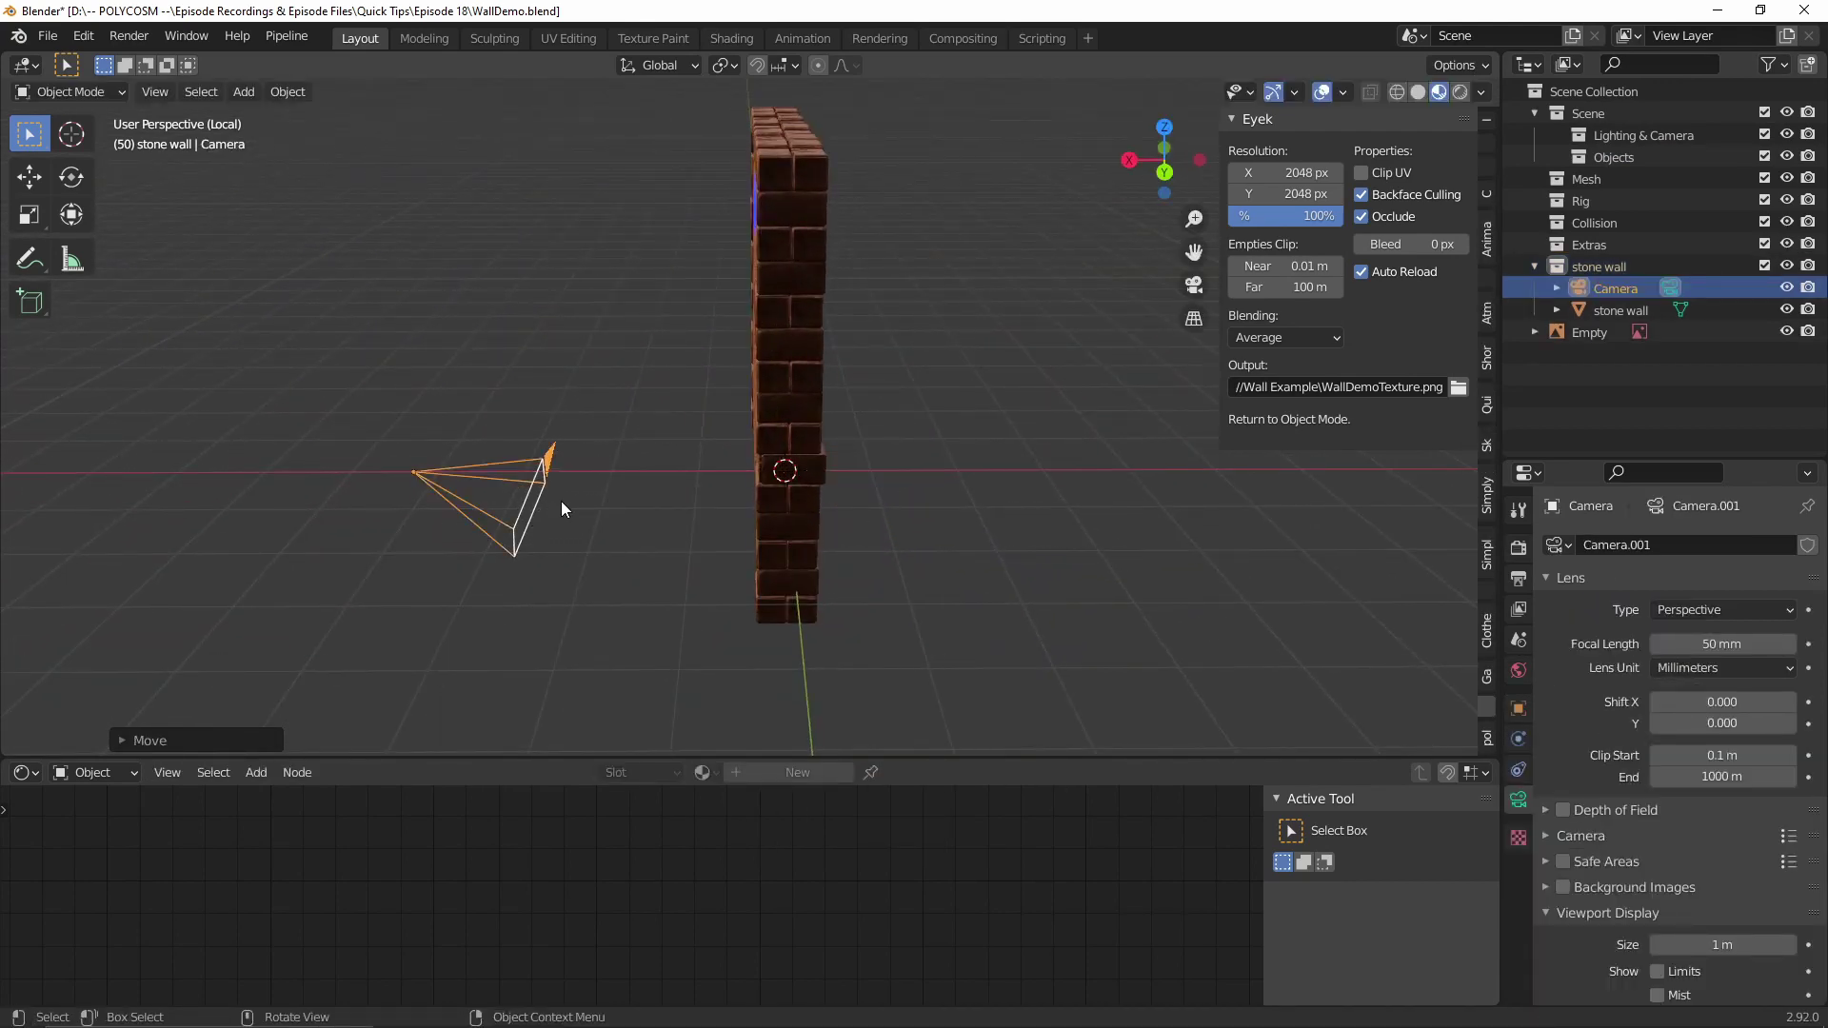
middle_drag(561, 501, 701, 483)
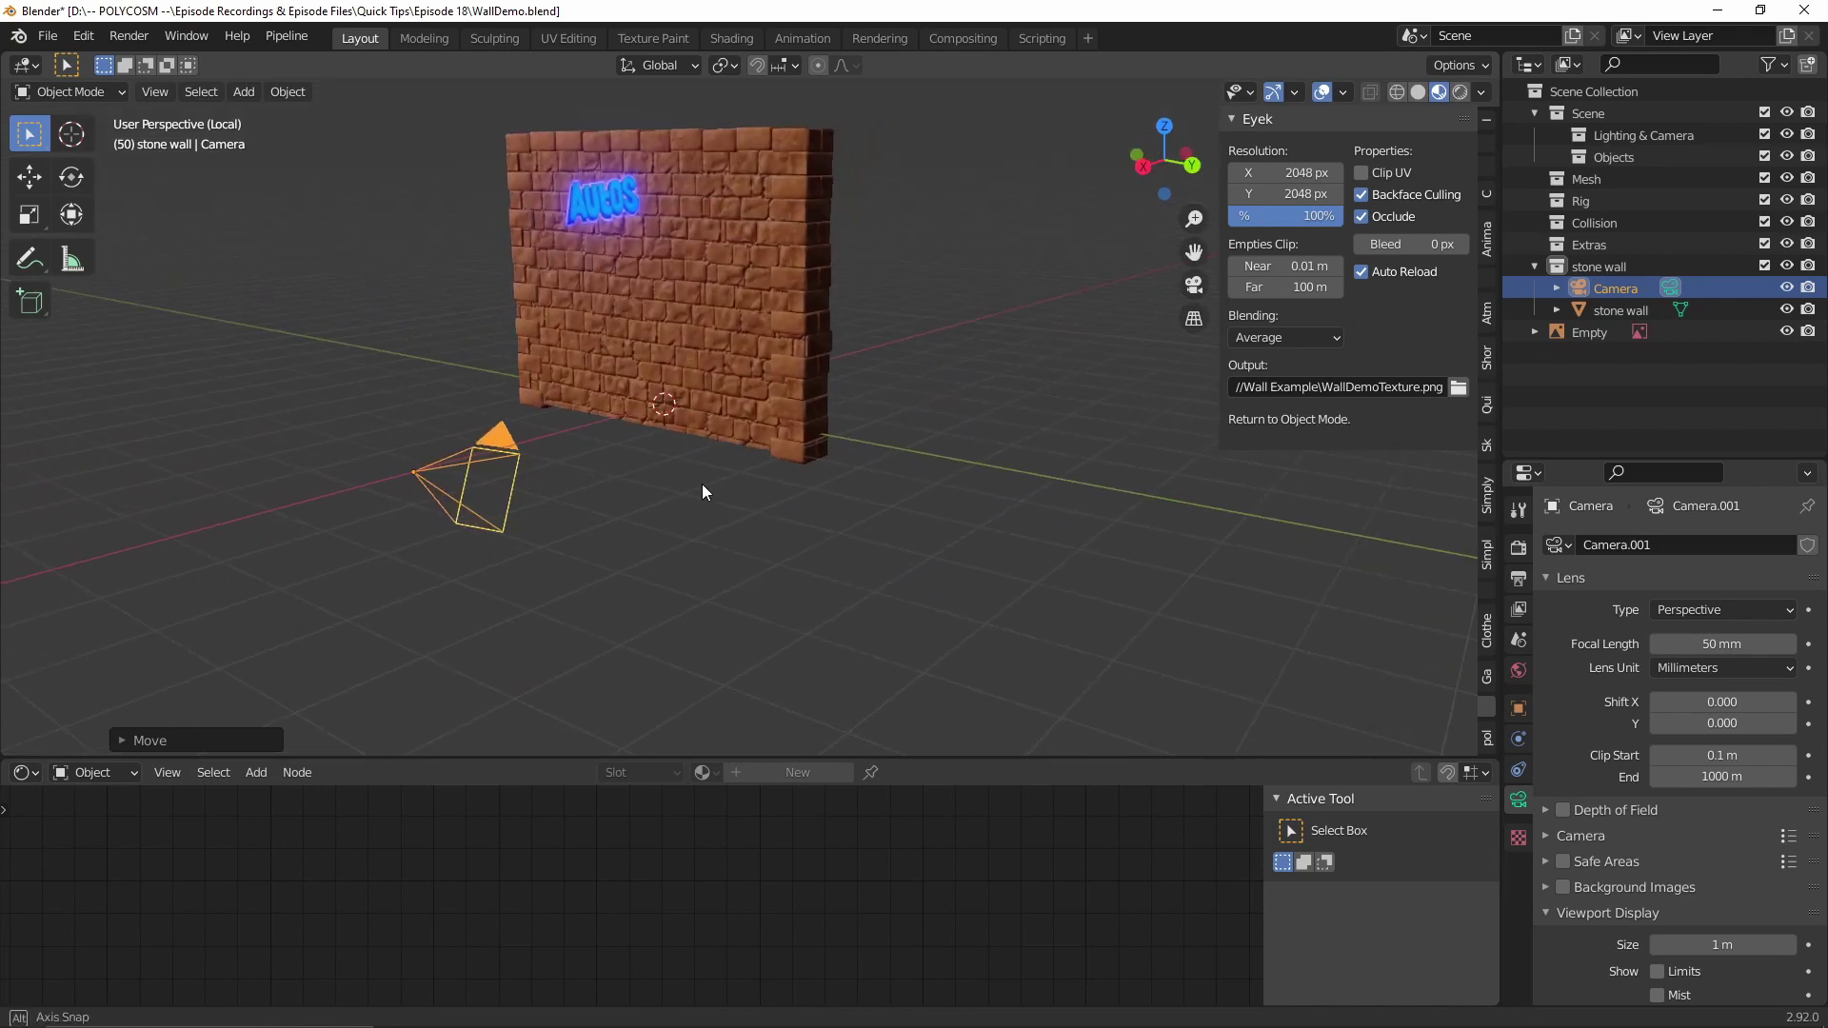
click(1668, 288)
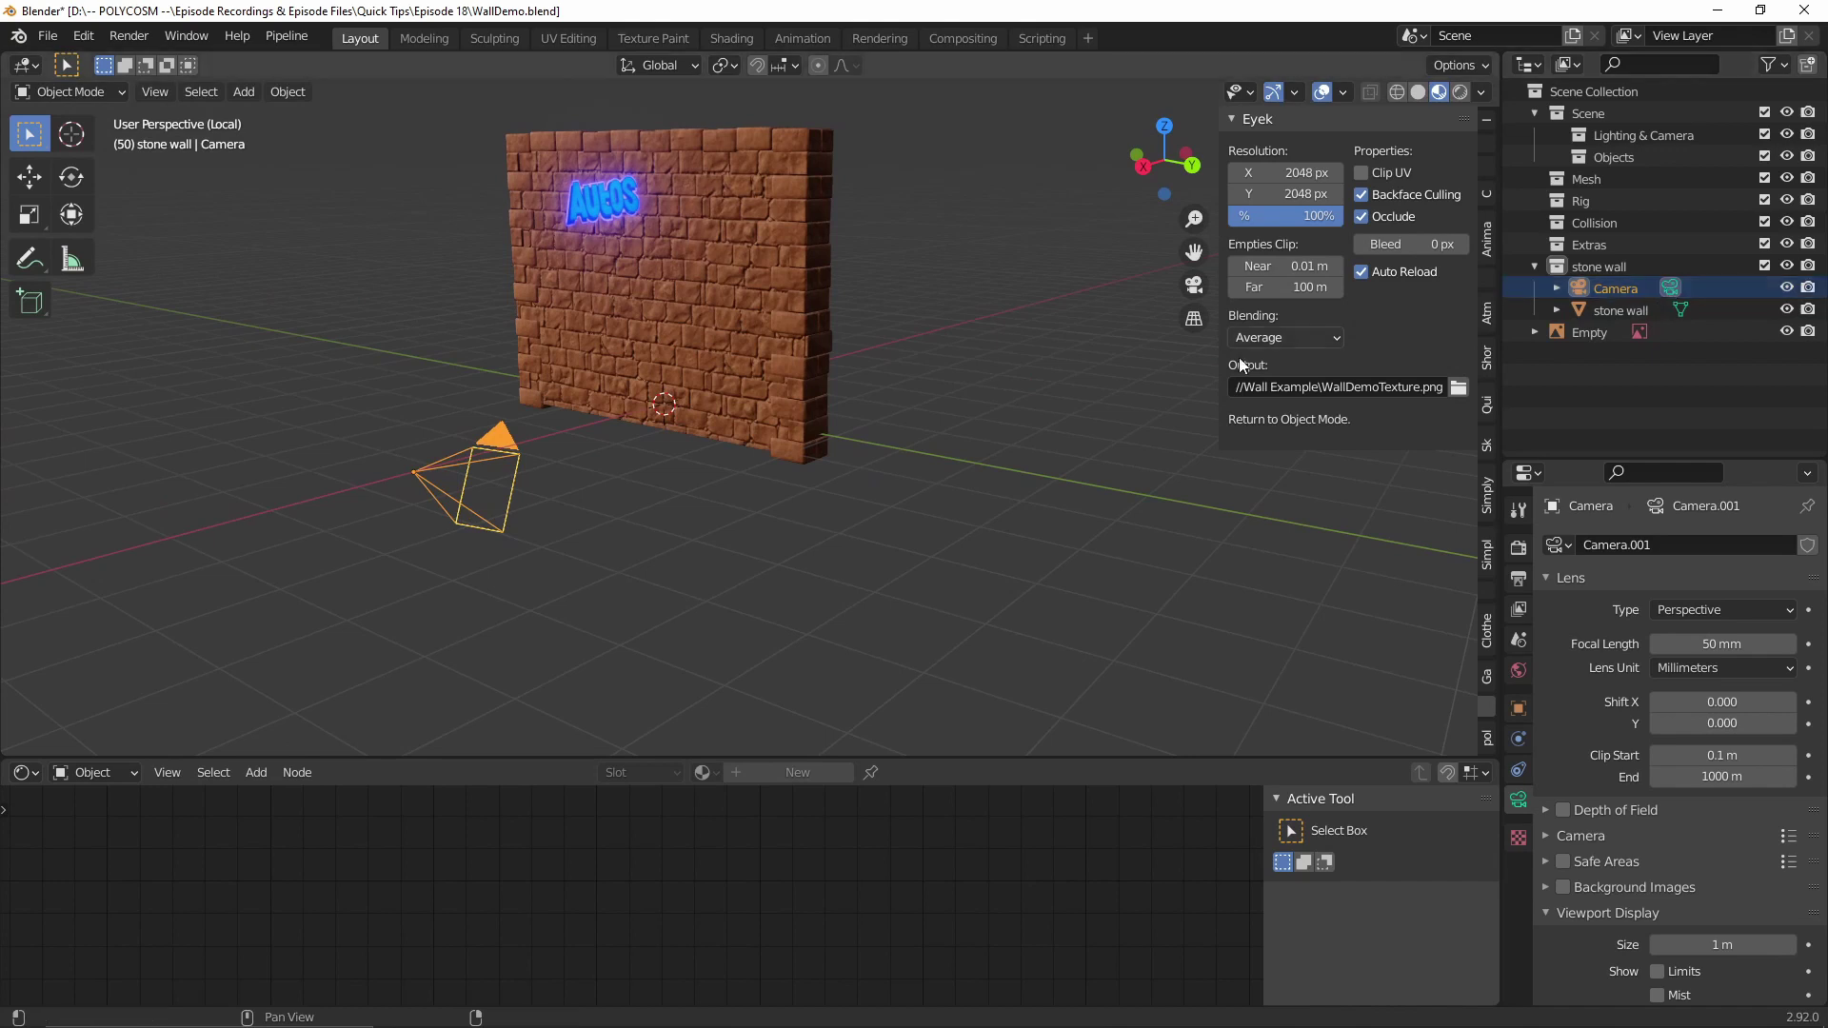
Look through the new camera, lock it to the view and aim it straight at the front of the stone wall
key(KP_0)
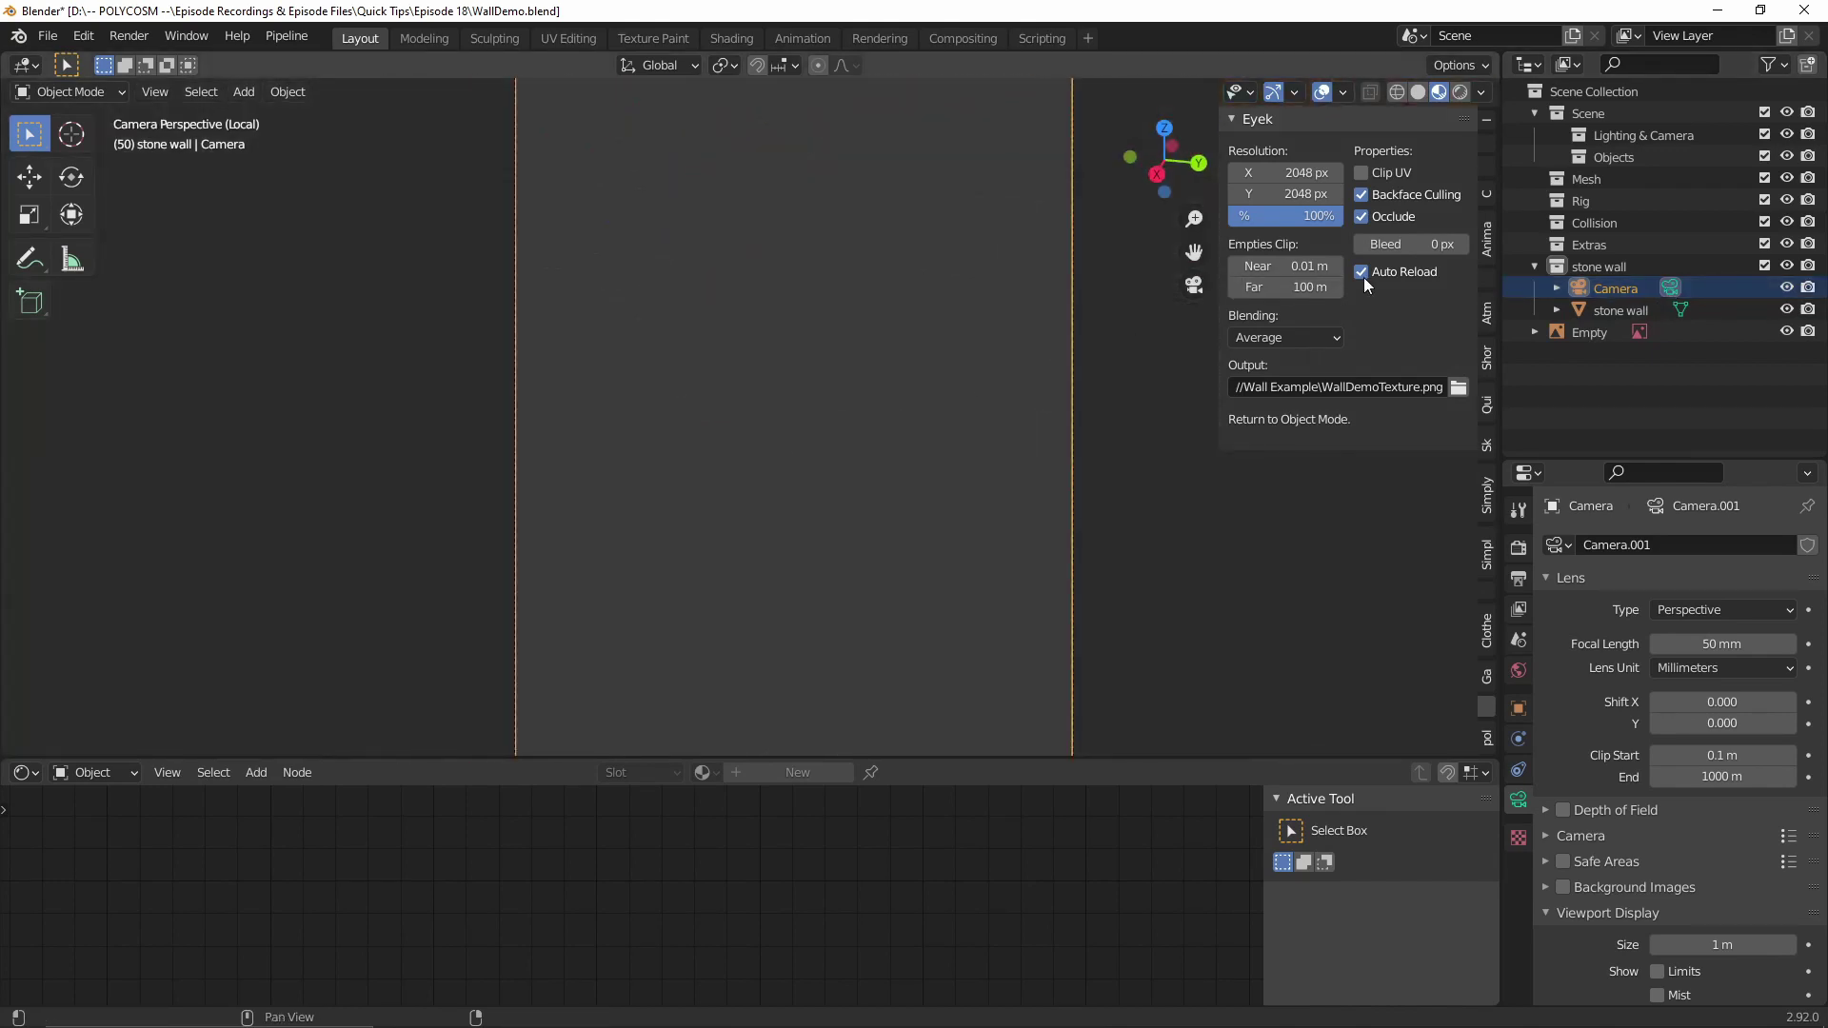
click(1488, 147)
click(1484, 164)
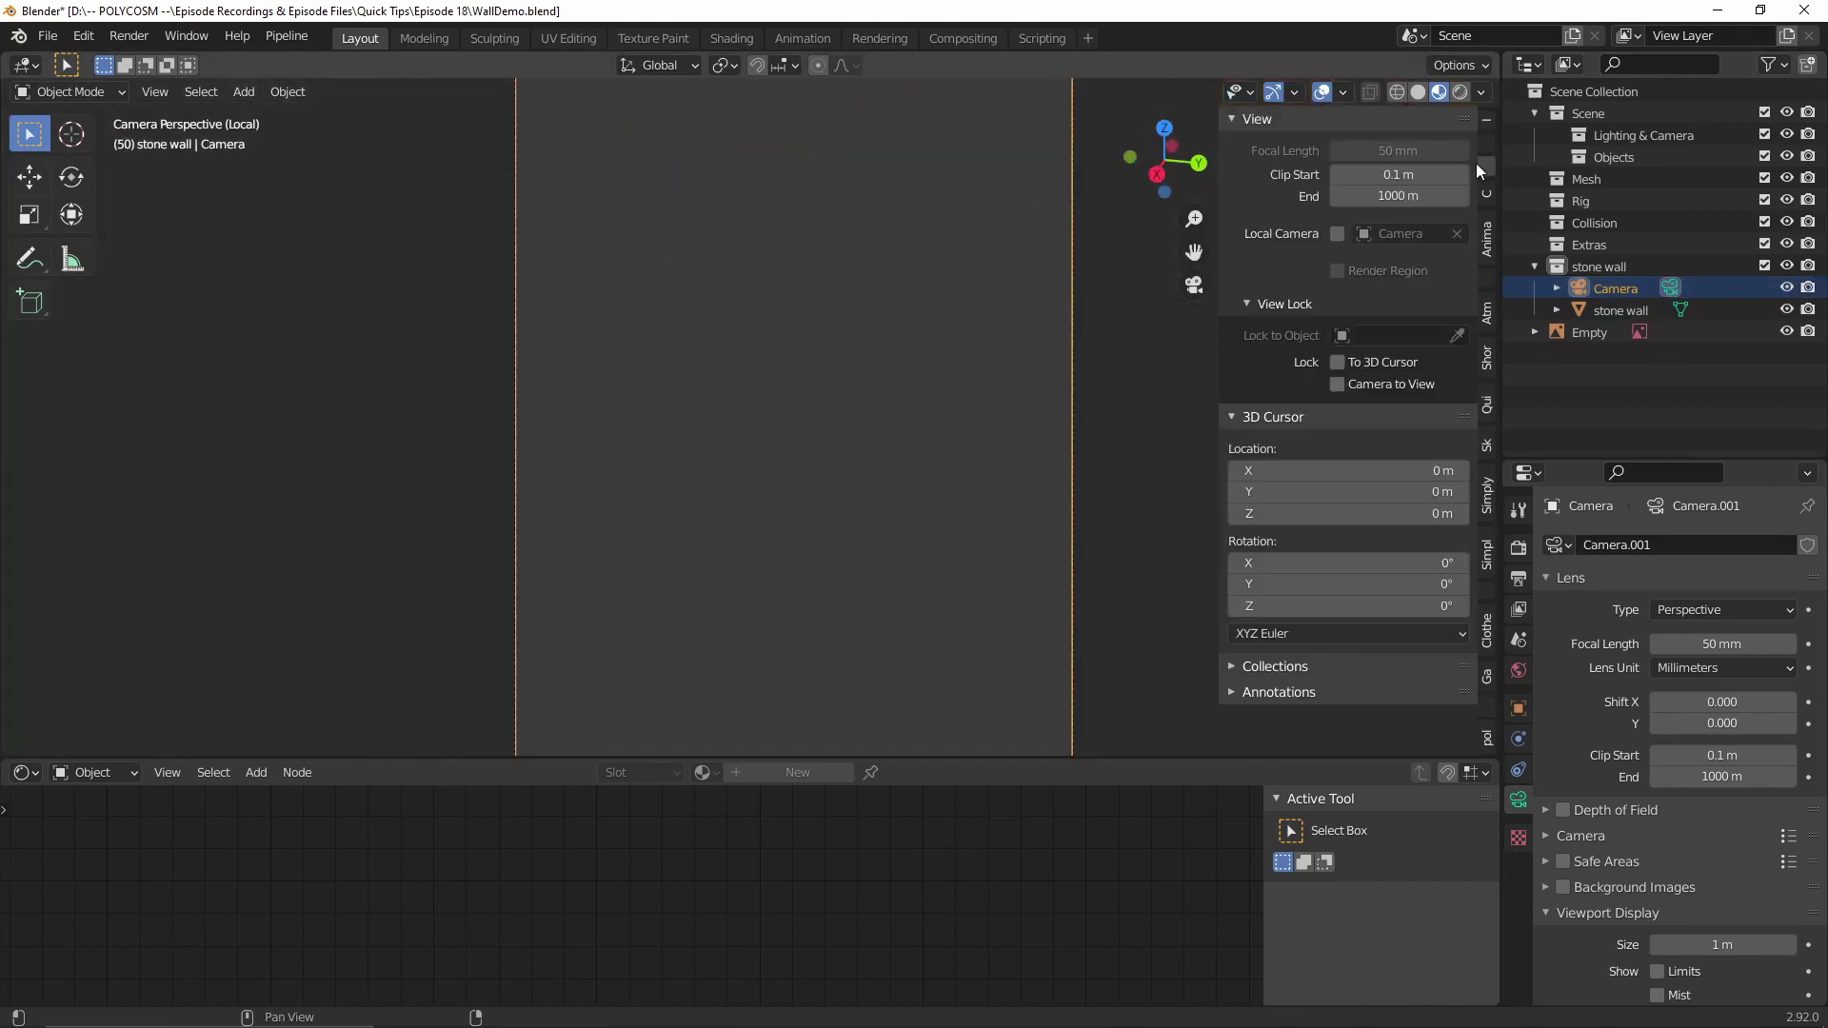
click(1350, 384)
middle_drag(1085, 322, 997, 741)
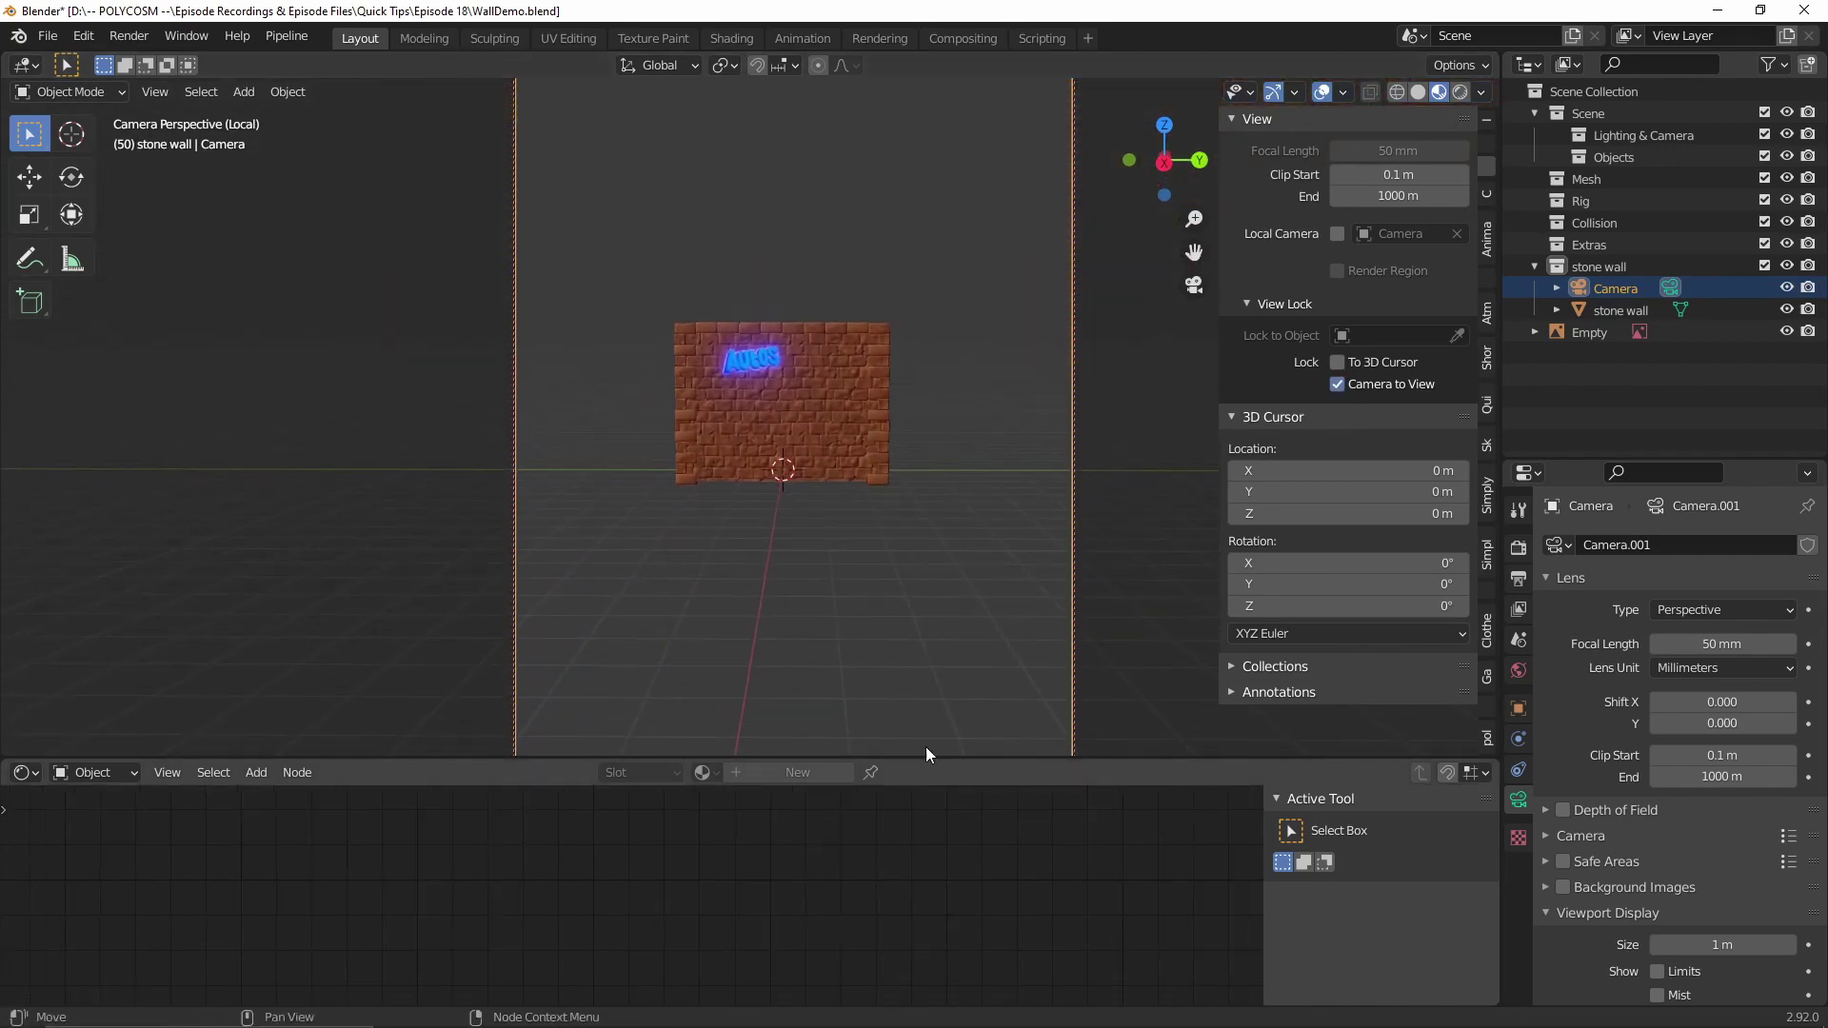
Enable the camera's background images and load the TexturesCom_Posters0001_1_M.jpg poster picture
click(1545, 888)
click(1652, 920)
scroll(1685, 917, down, 3)
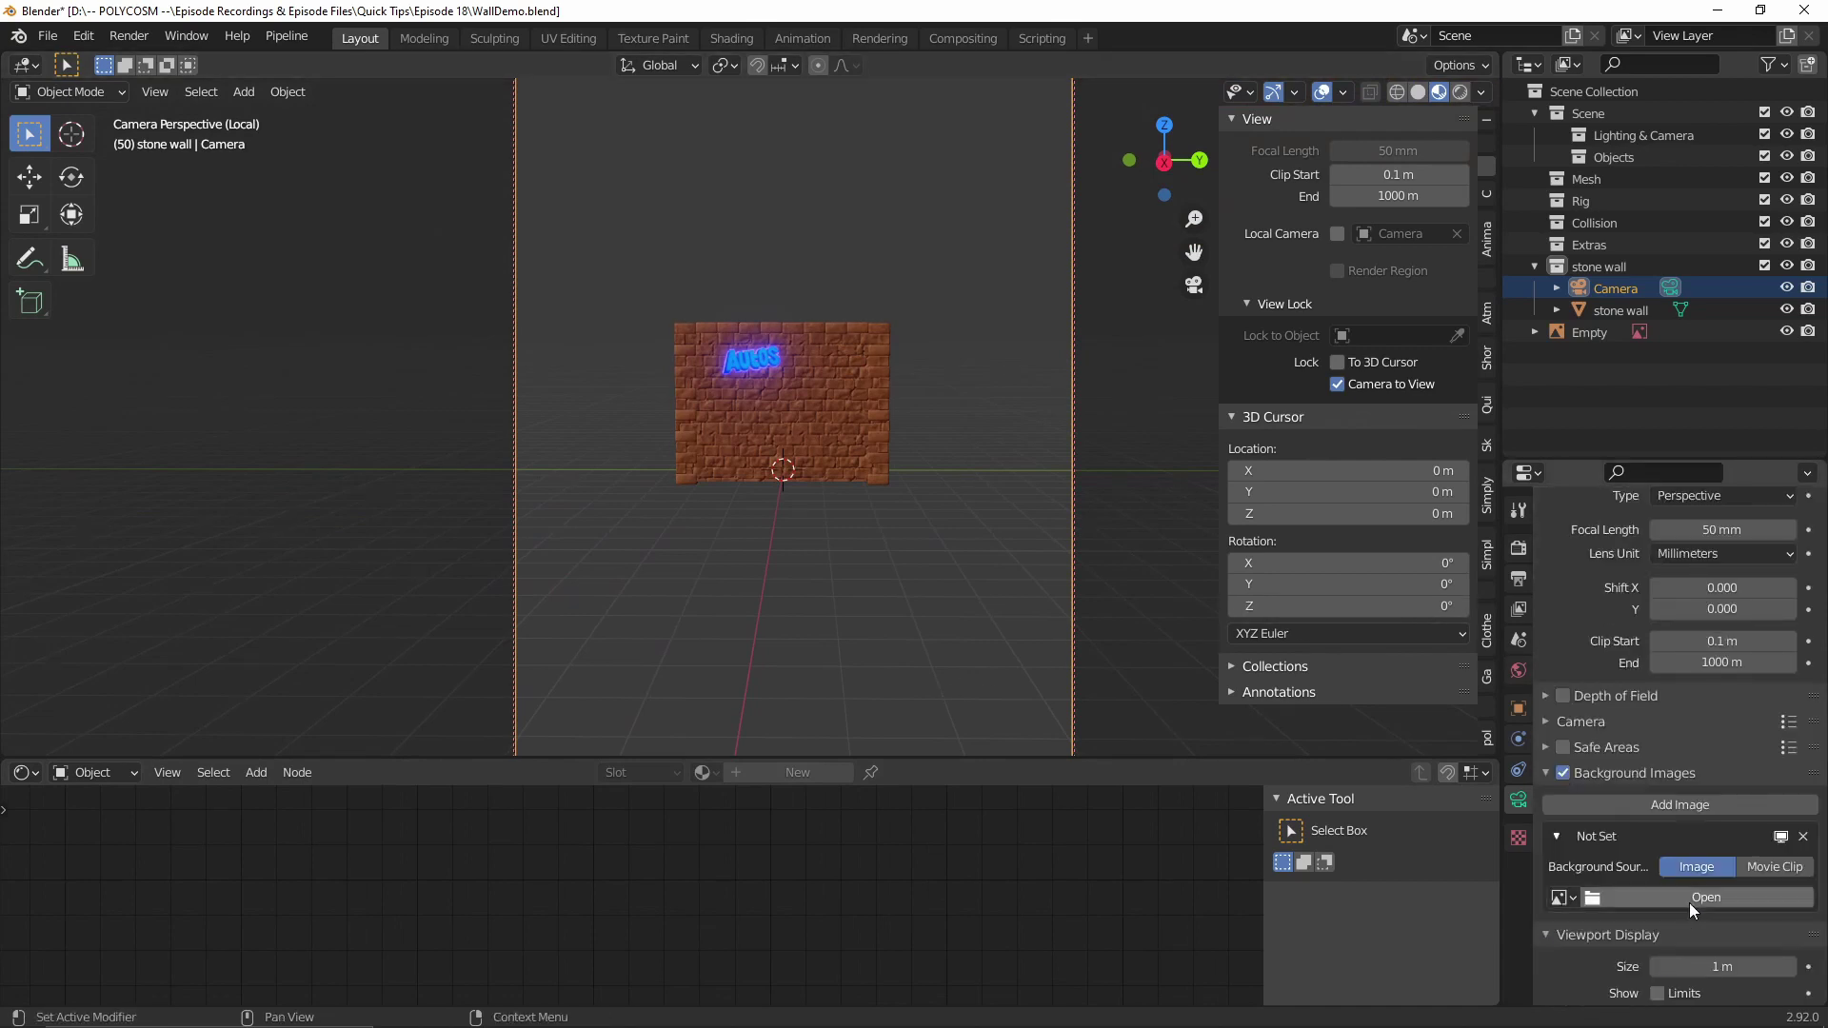
click(1699, 896)
double_click(1076, 404)
double_click(997, 379)
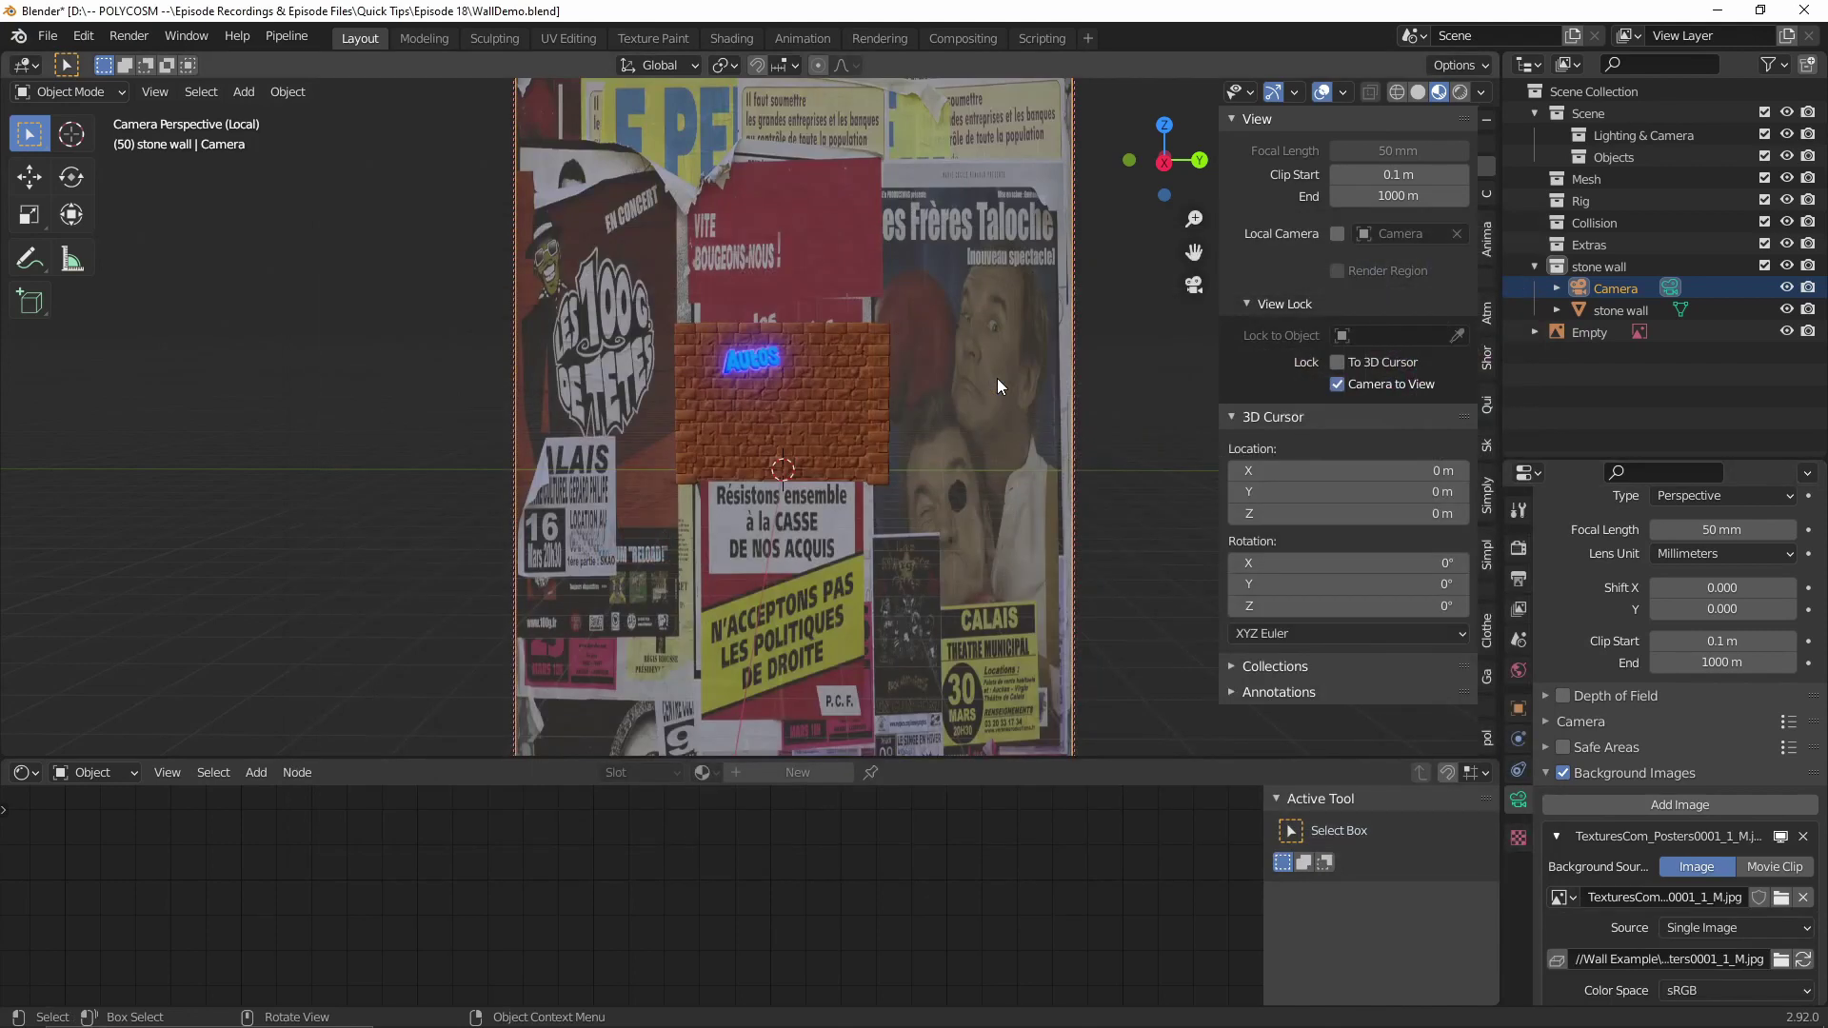
Set the poster background image's frame method to Fit and its depth to Front
scroll(1694, 826, down, 5)
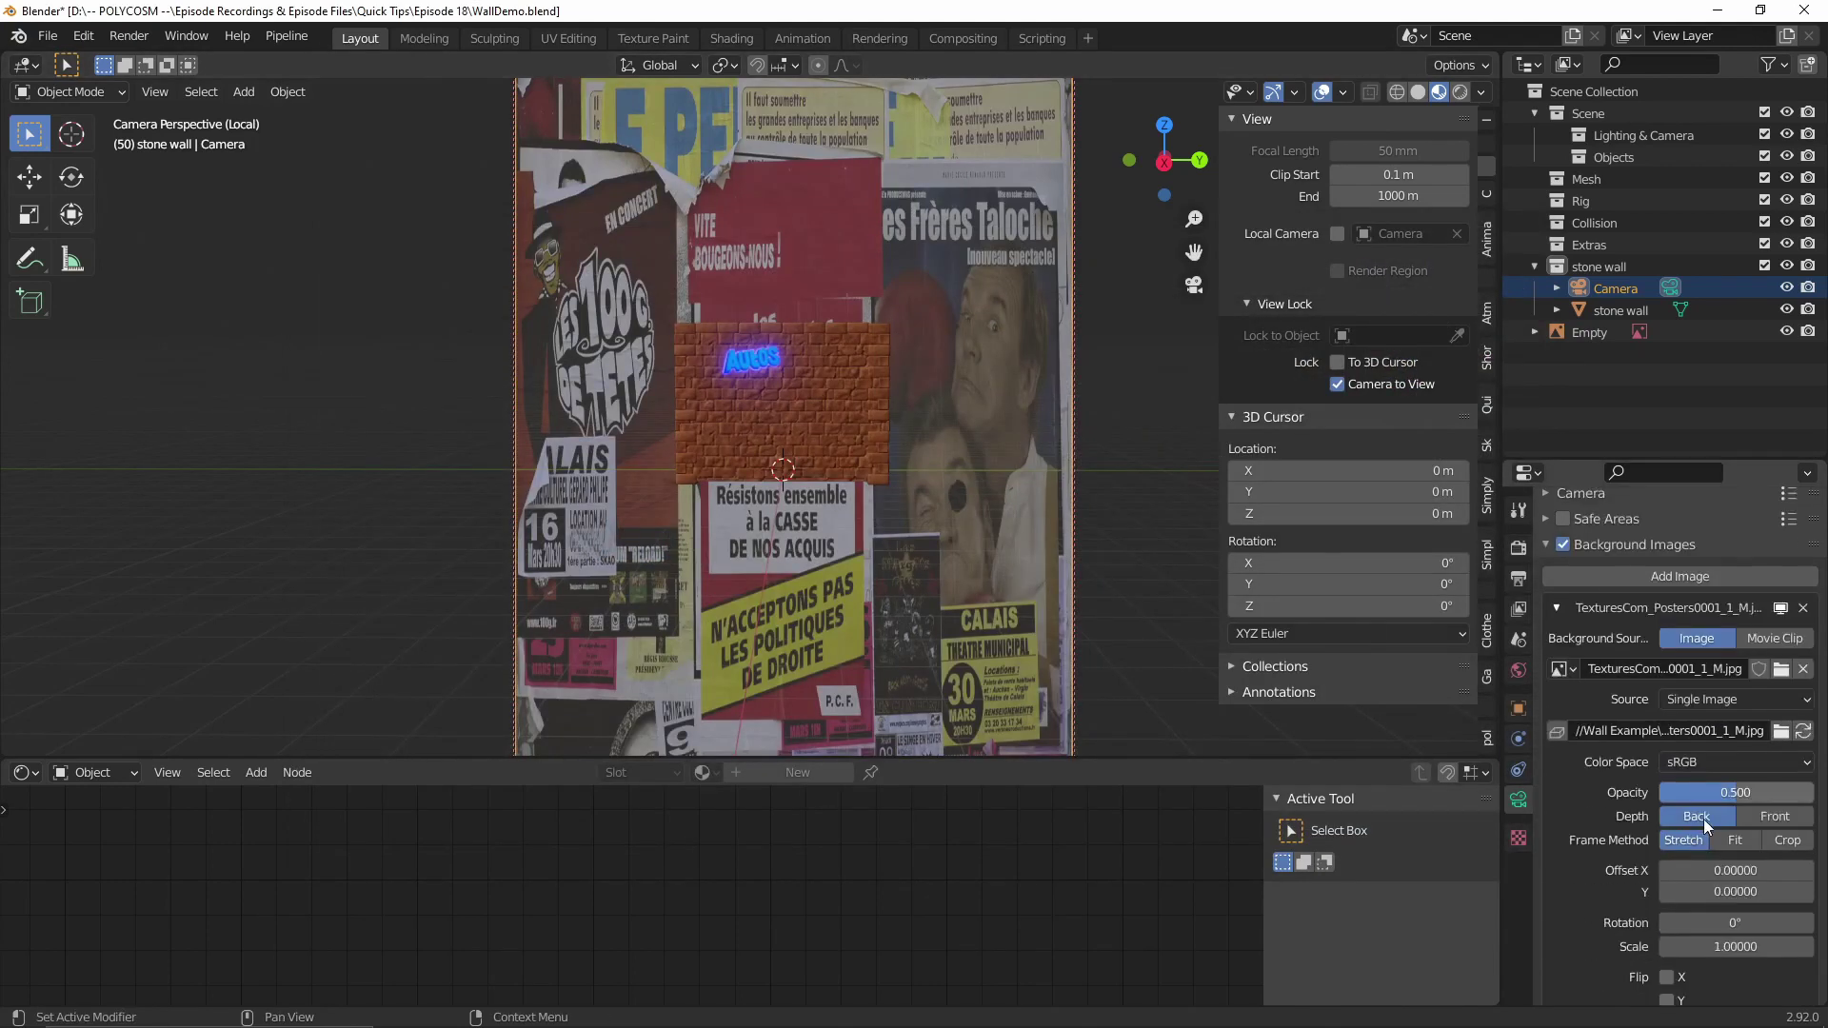
click(1733, 839)
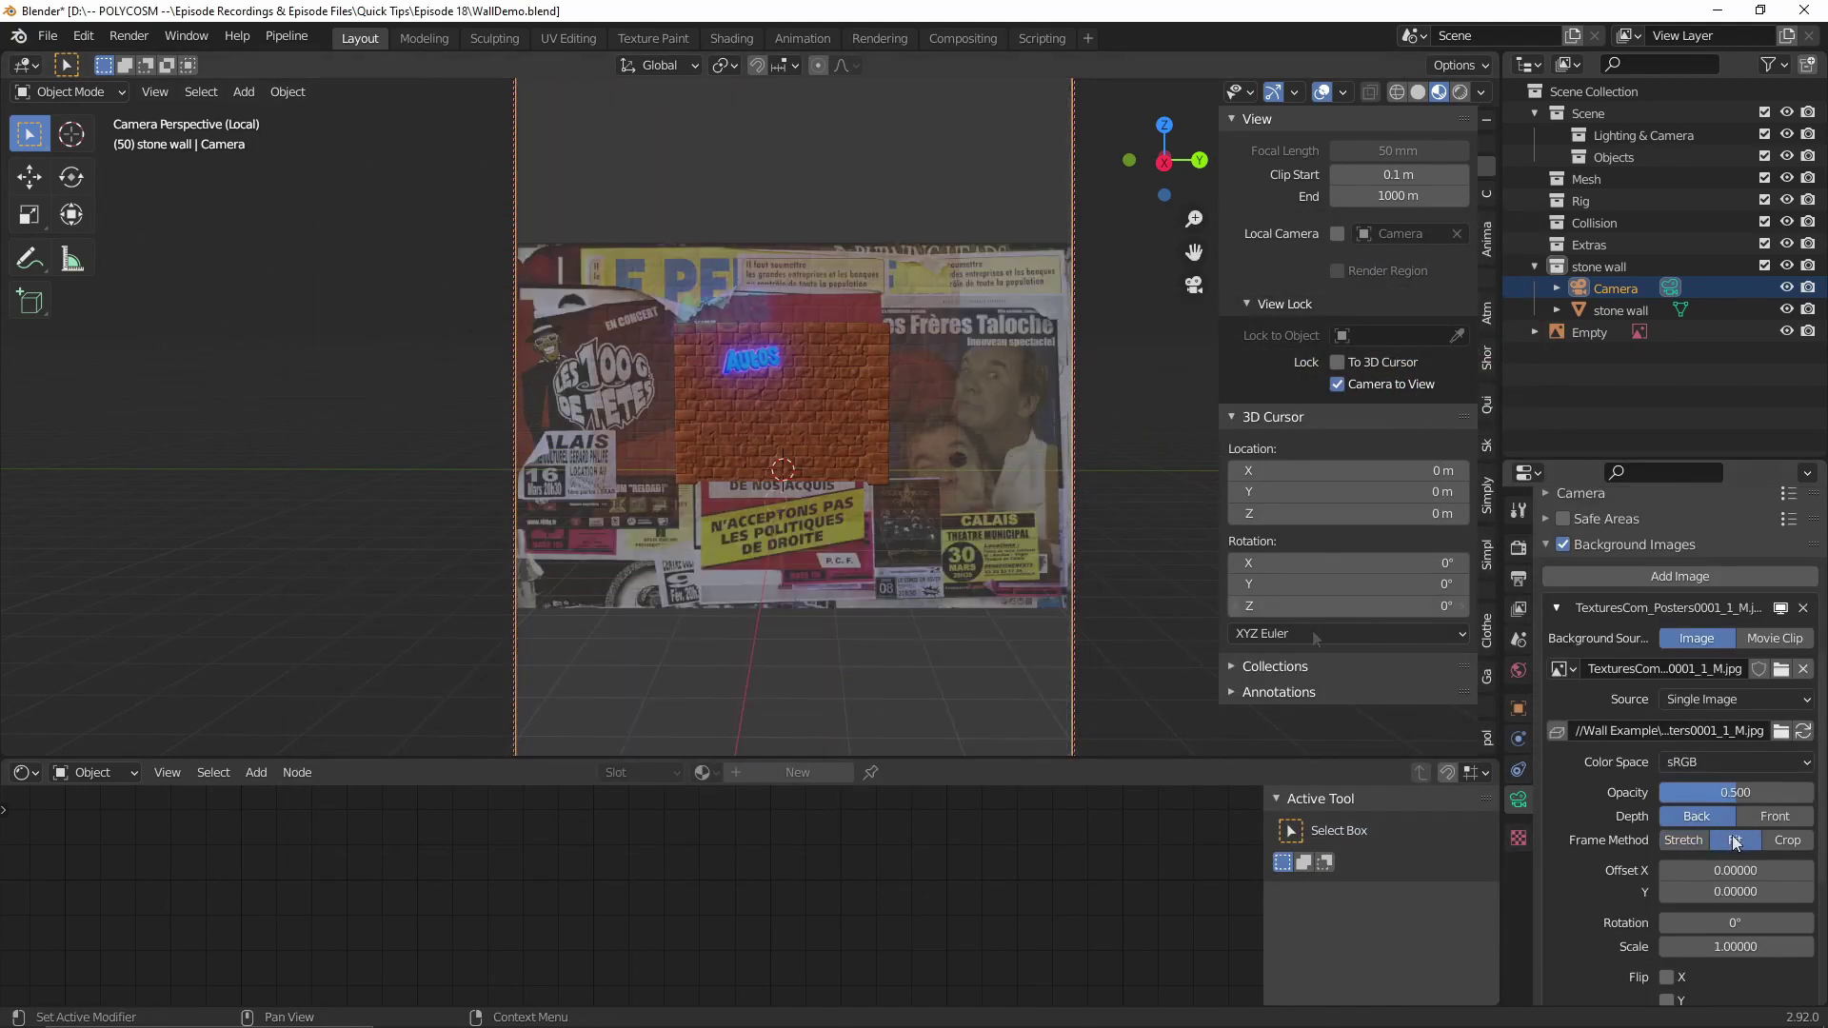
click(1768, 816)
Move the camera closer until the posters sit over the middle of the wall, and unlock the camera from the view
scroll(840, 438, up, 8)
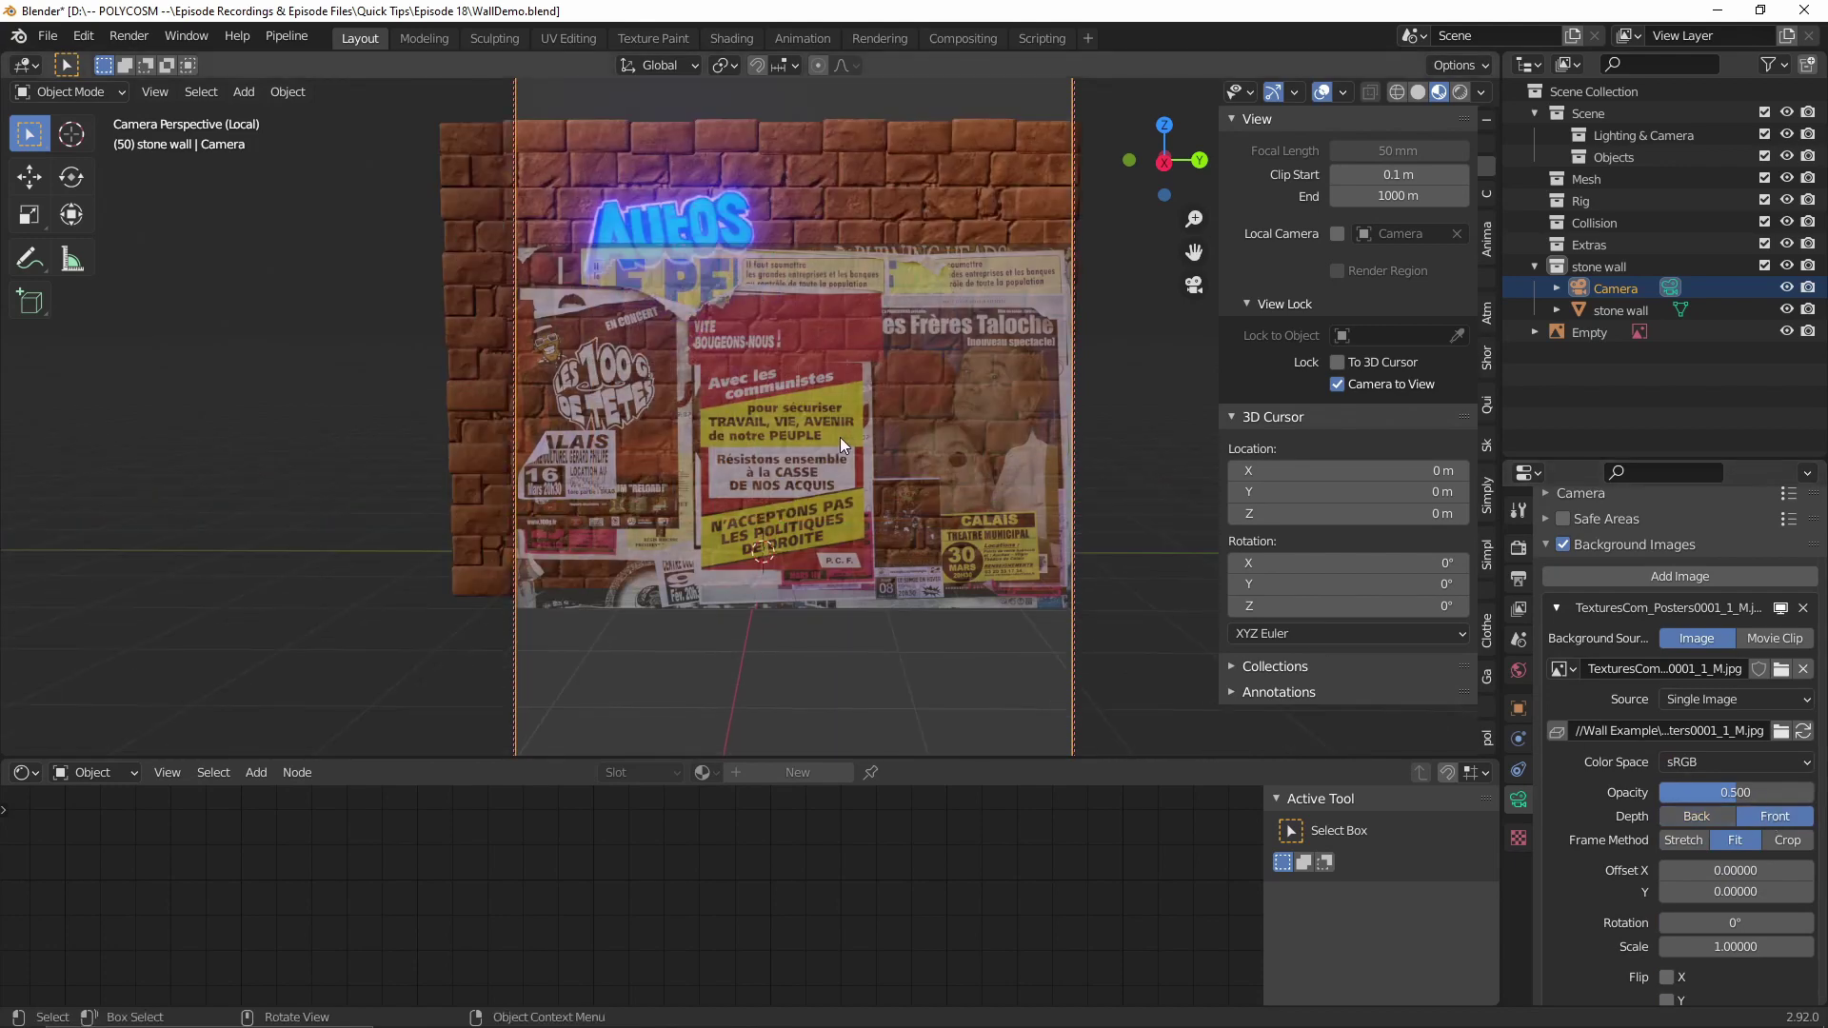
shift+middle_drag(847, 483, 831, 313)
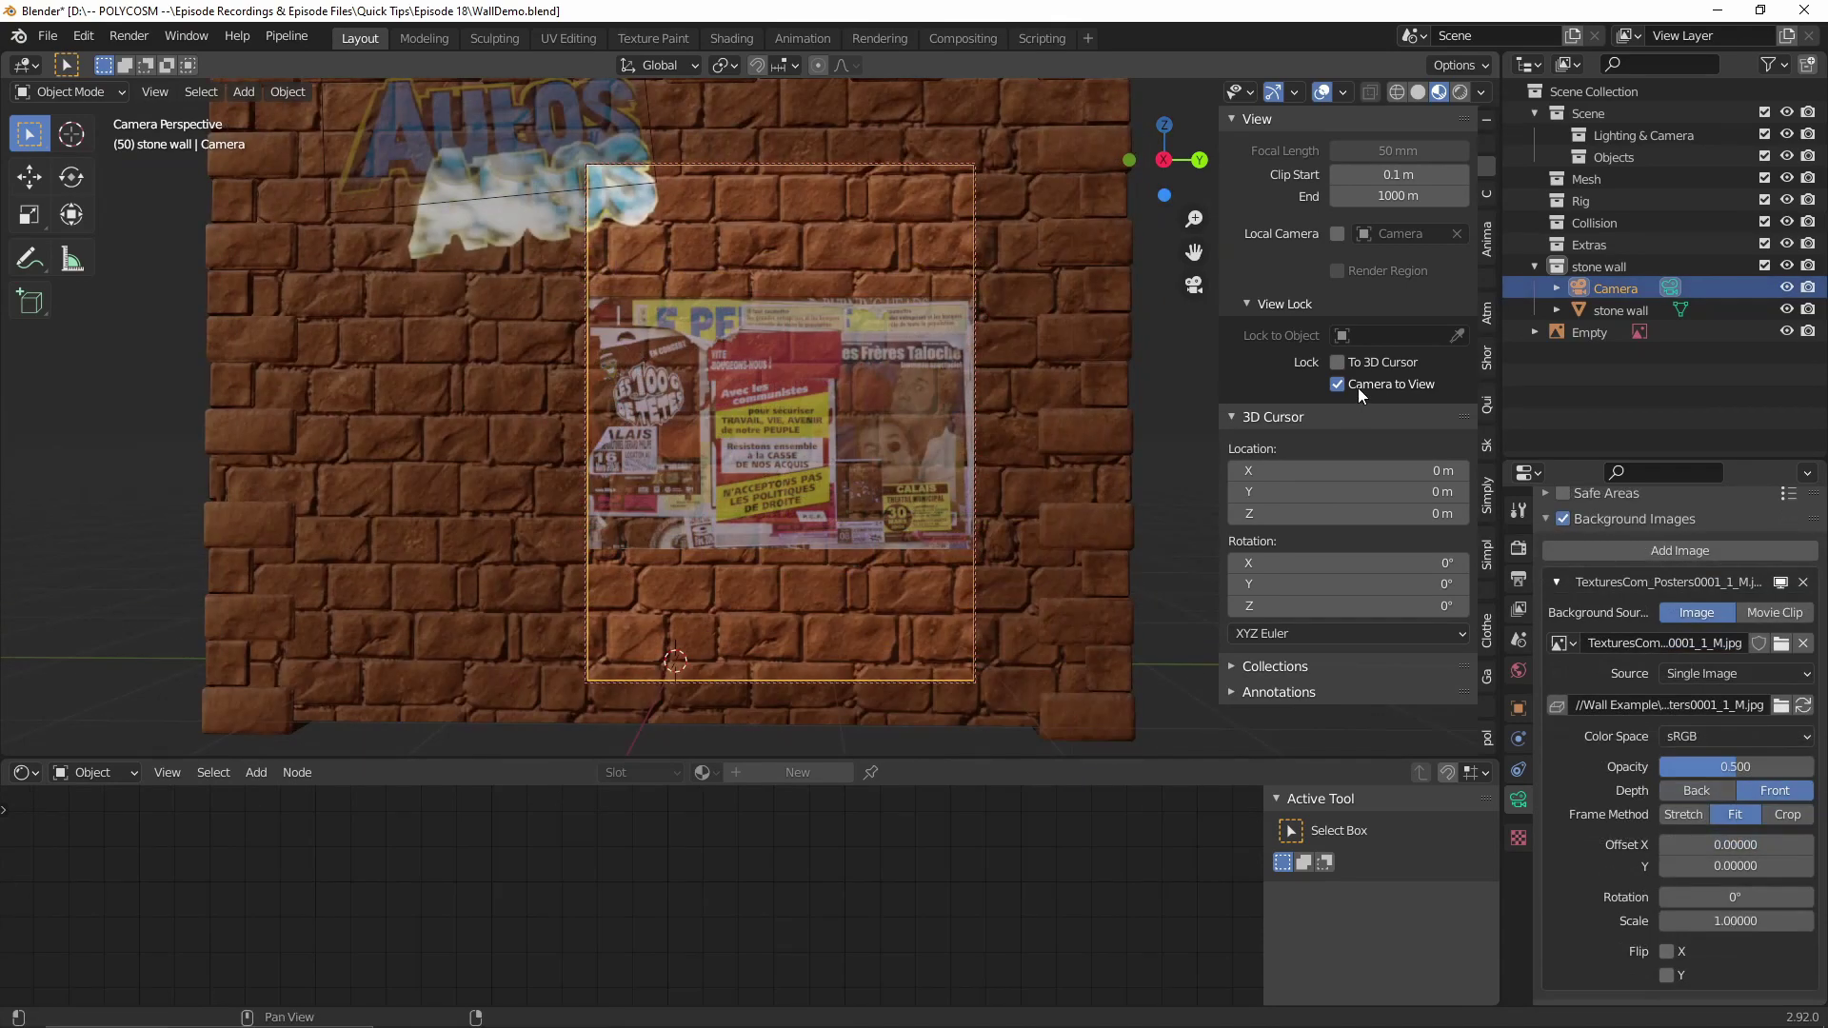
click(1338, 384)
Select the camera, the Autos decal and the stone wall, and paint the projection to WallDemoTexture.png at 2048 × 2048 px
middle_drag(1189, 356, 1007, 415)
scroll(1071, 358, down, 5)
drag(1037, 194, 693, 550)
click(1486, 707)
shift+click(986, 438)
middle_drag(1132, 441, 1089, 443)
click(1305, 426)
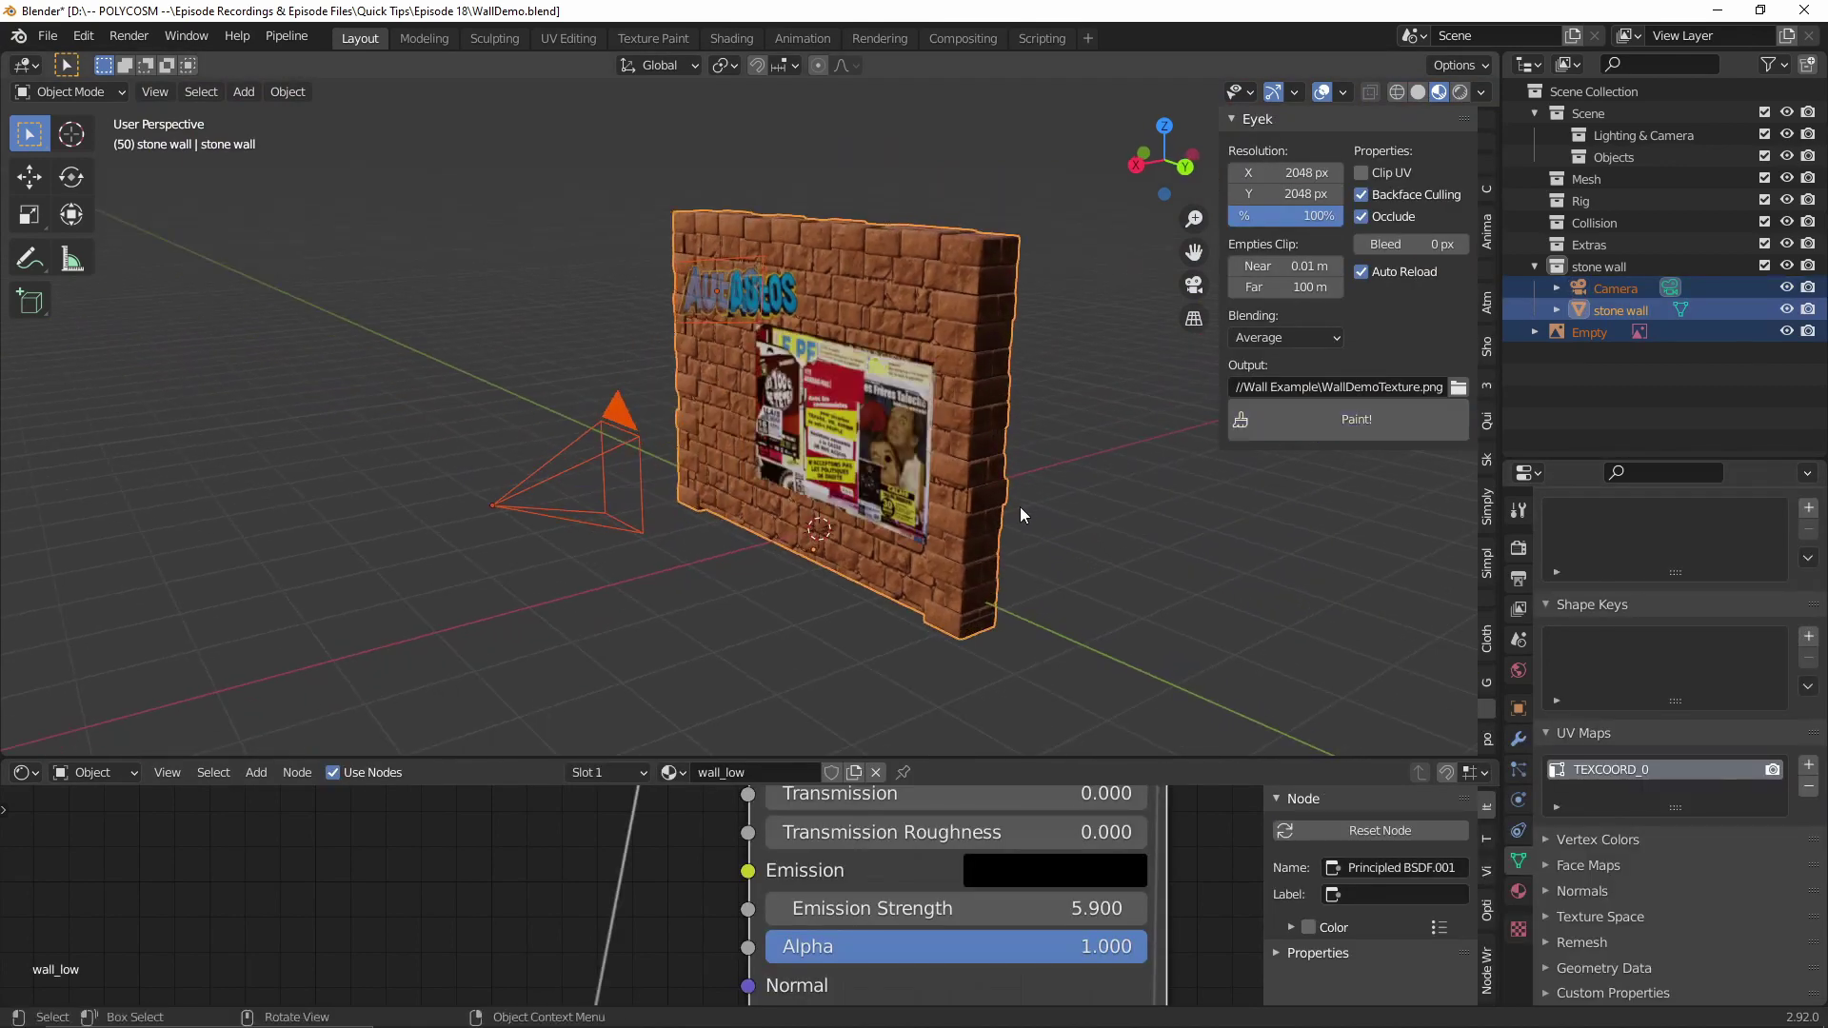
Isolate the stone wall in local view and examine the projected posters and Autos decal from both sides
middle_drag(1013, 508, 1161, 501)
scroll(1064, 512, up, 3)
click(781, 436)
key(KP_Divide)
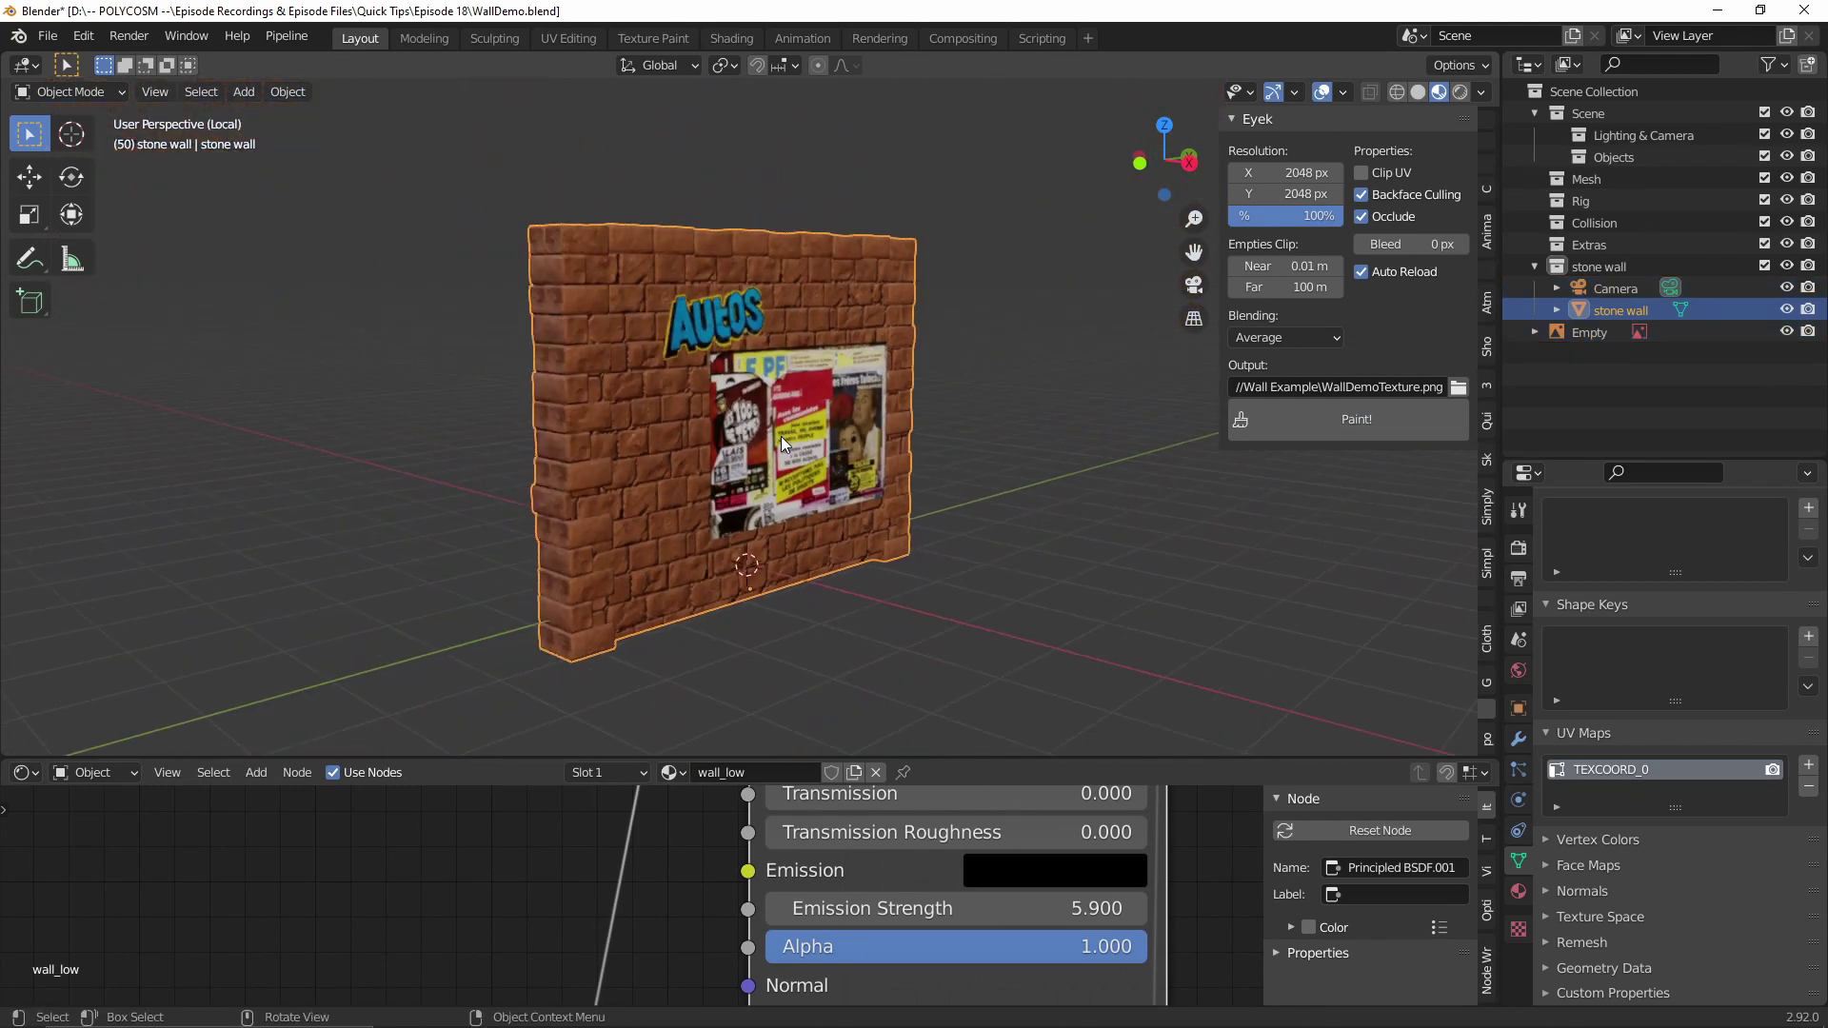
middle_drag(814, 443, 969, 442)
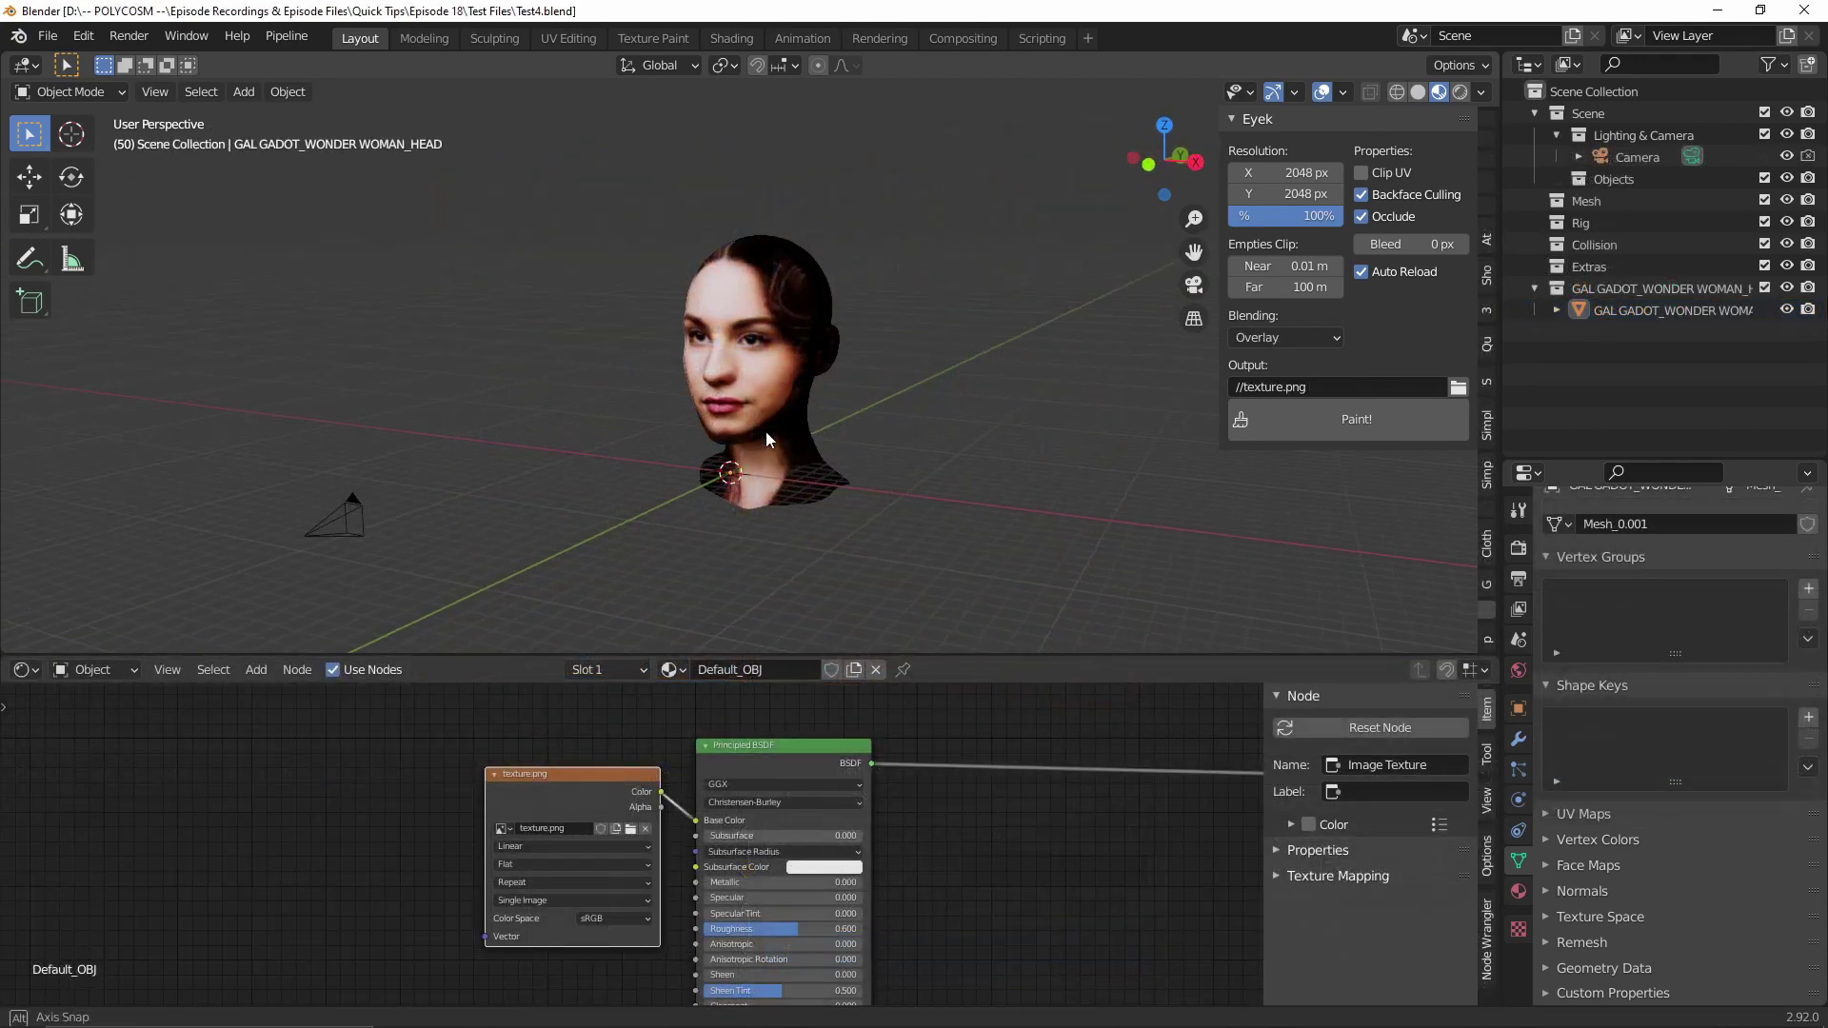
Examine the woman's head model from several angles in solid and Material Preview shading
mouse_move(766, 431)
middle_down()
mouse_move(922, 436)
mouse_move(758, 432)
middle_up()
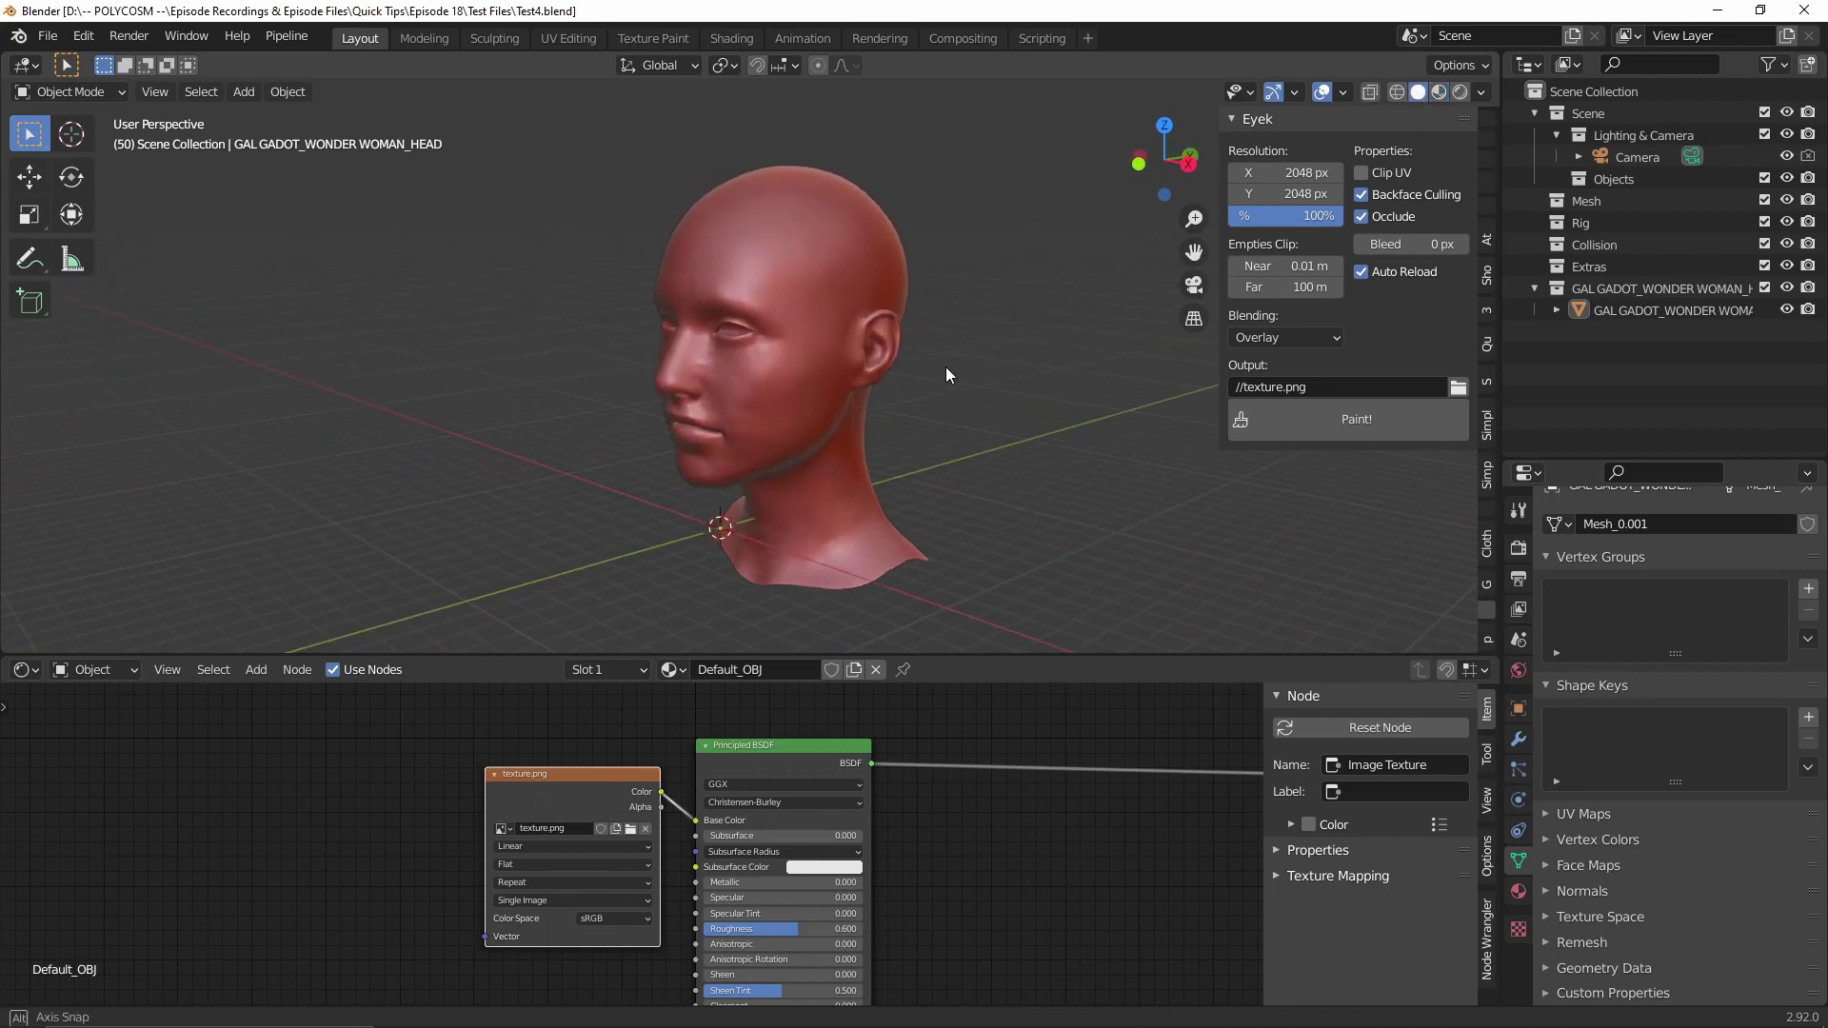
middle_drag(946, 368, 1105, 308)
click(1437, 93)
mouse_move(1128, 377)
middle_down()
mouse_move(1004, 380)
mouse_move(1214, 367)
mouse_move(1089, 375)
middle_up()
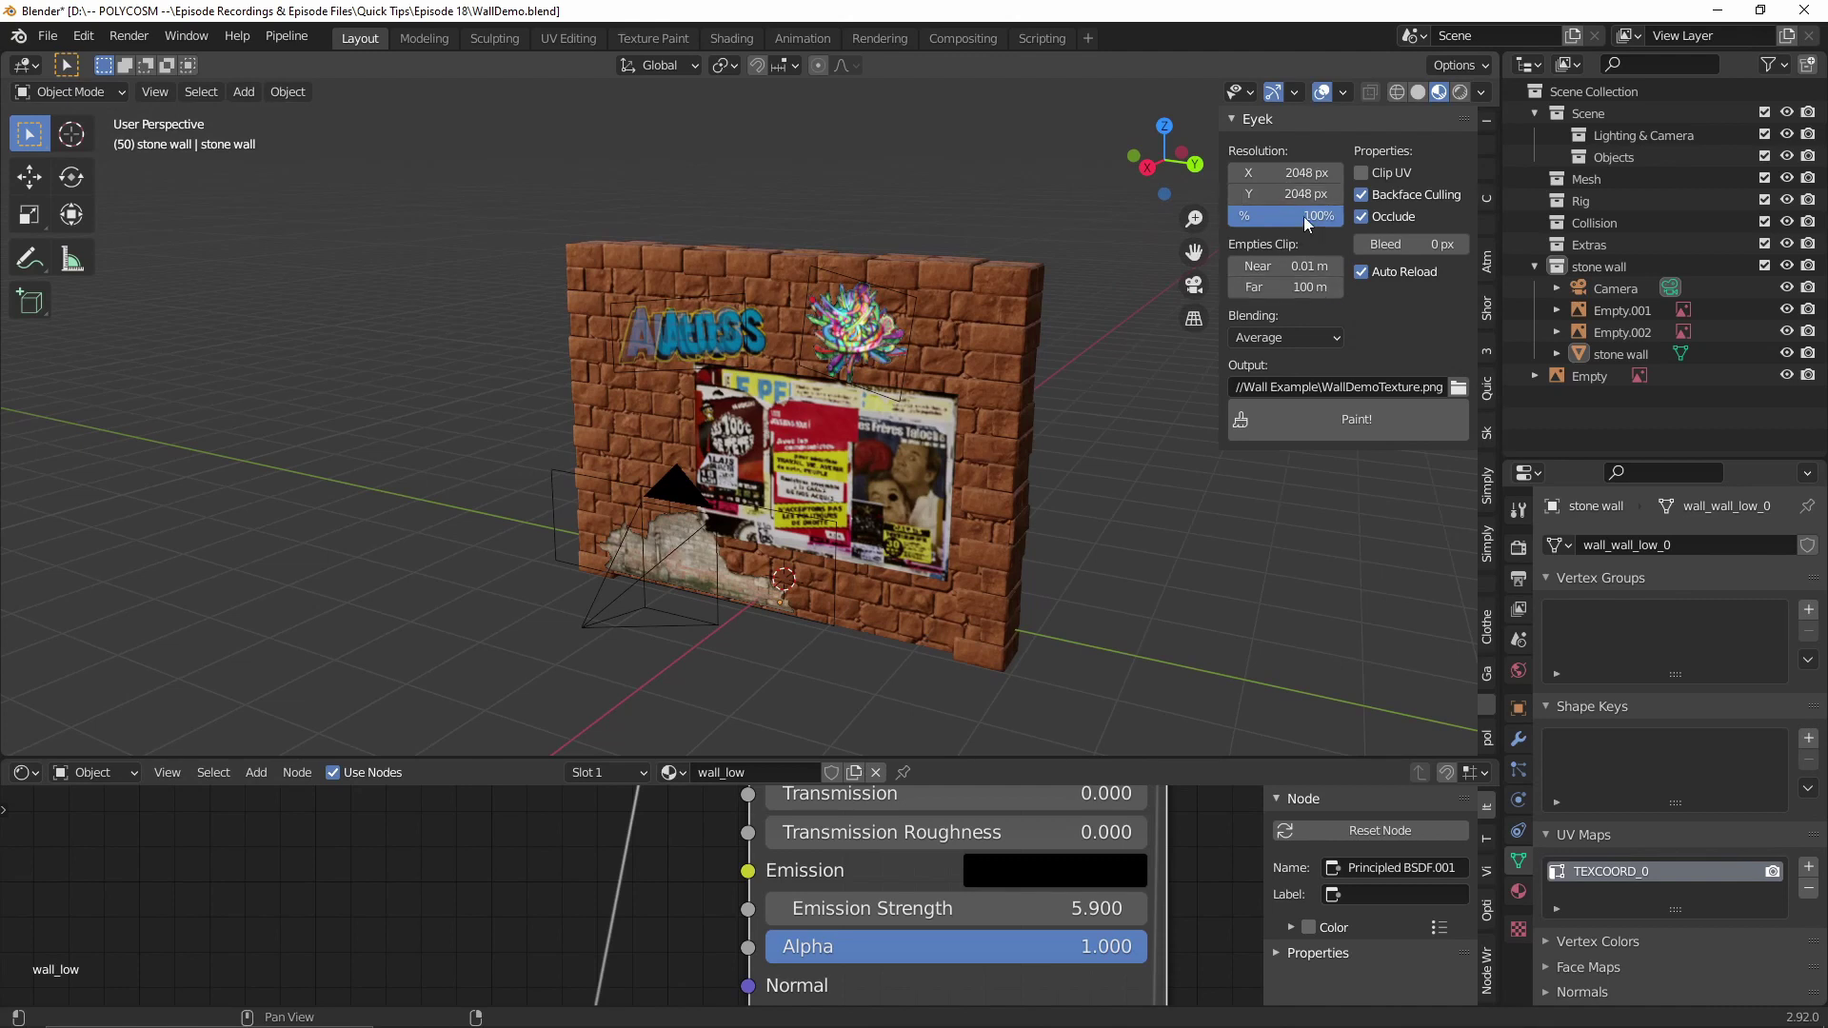
Paint the camera and all three decal projections onto the stone wall at 100% resolution, and isolate the wall in local view
drag(1281, 216, 1335, 216)
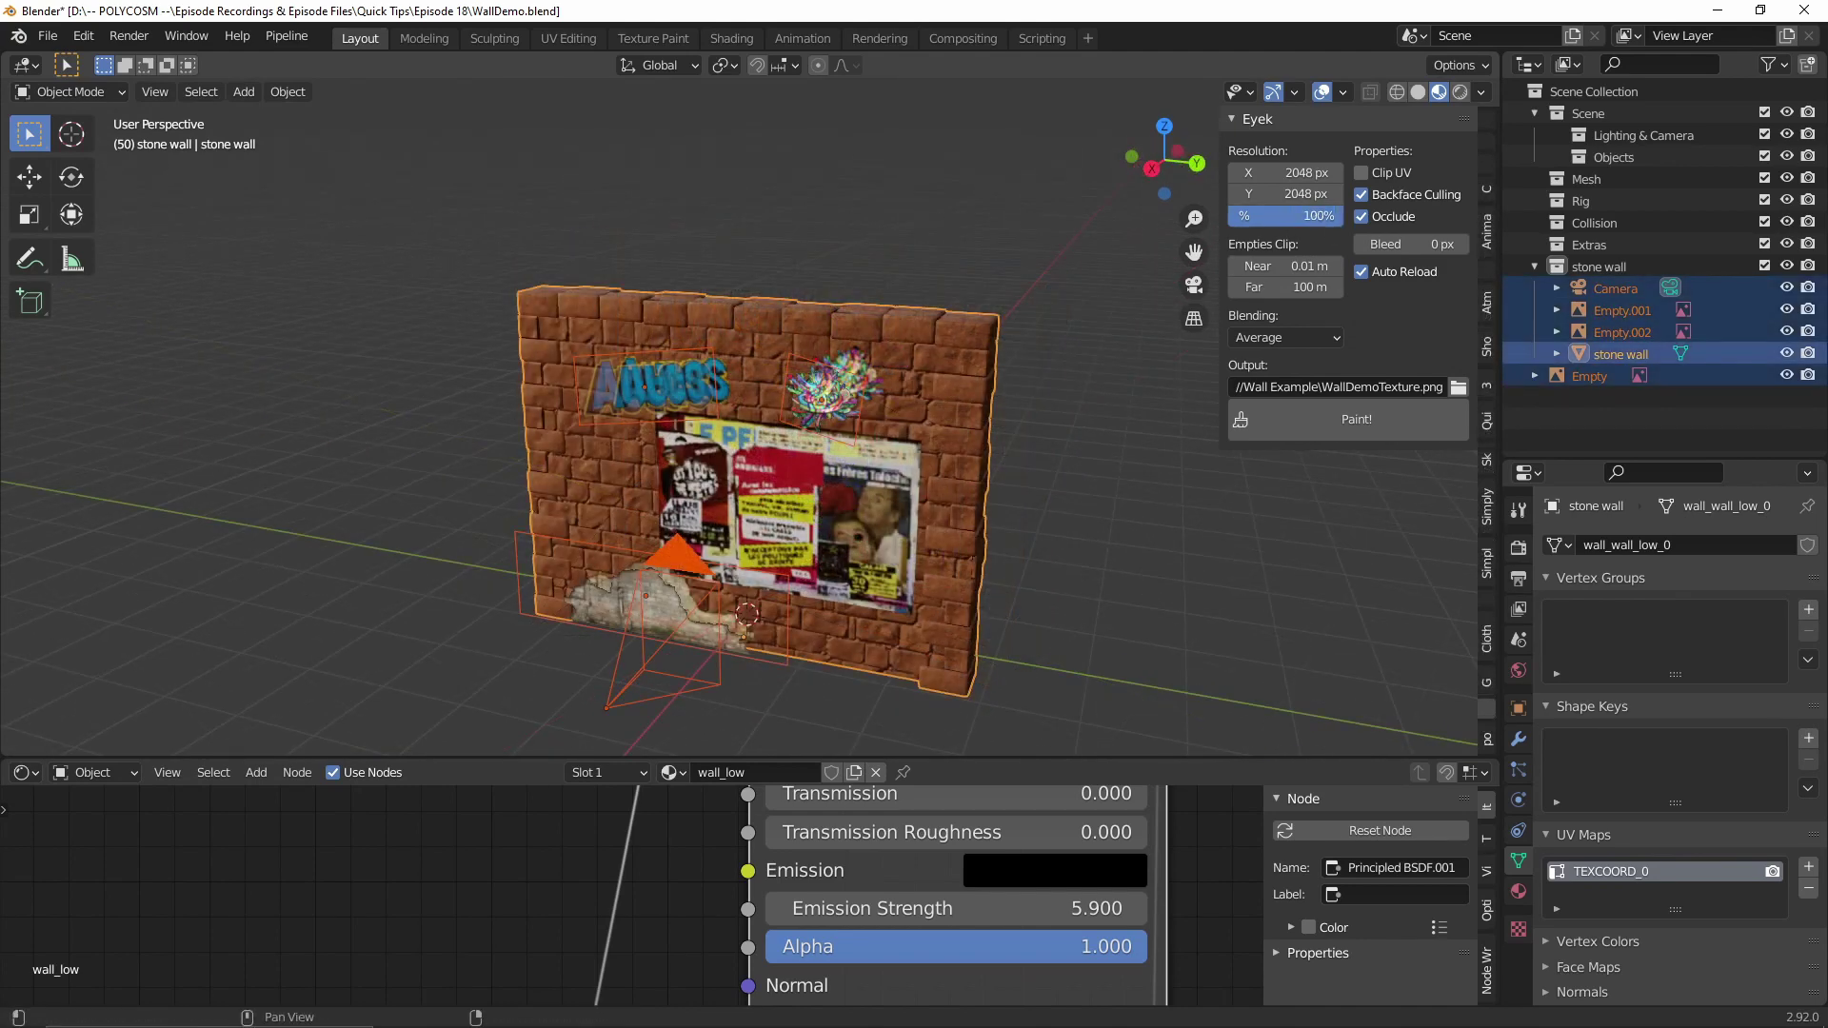
click(1373, 414)
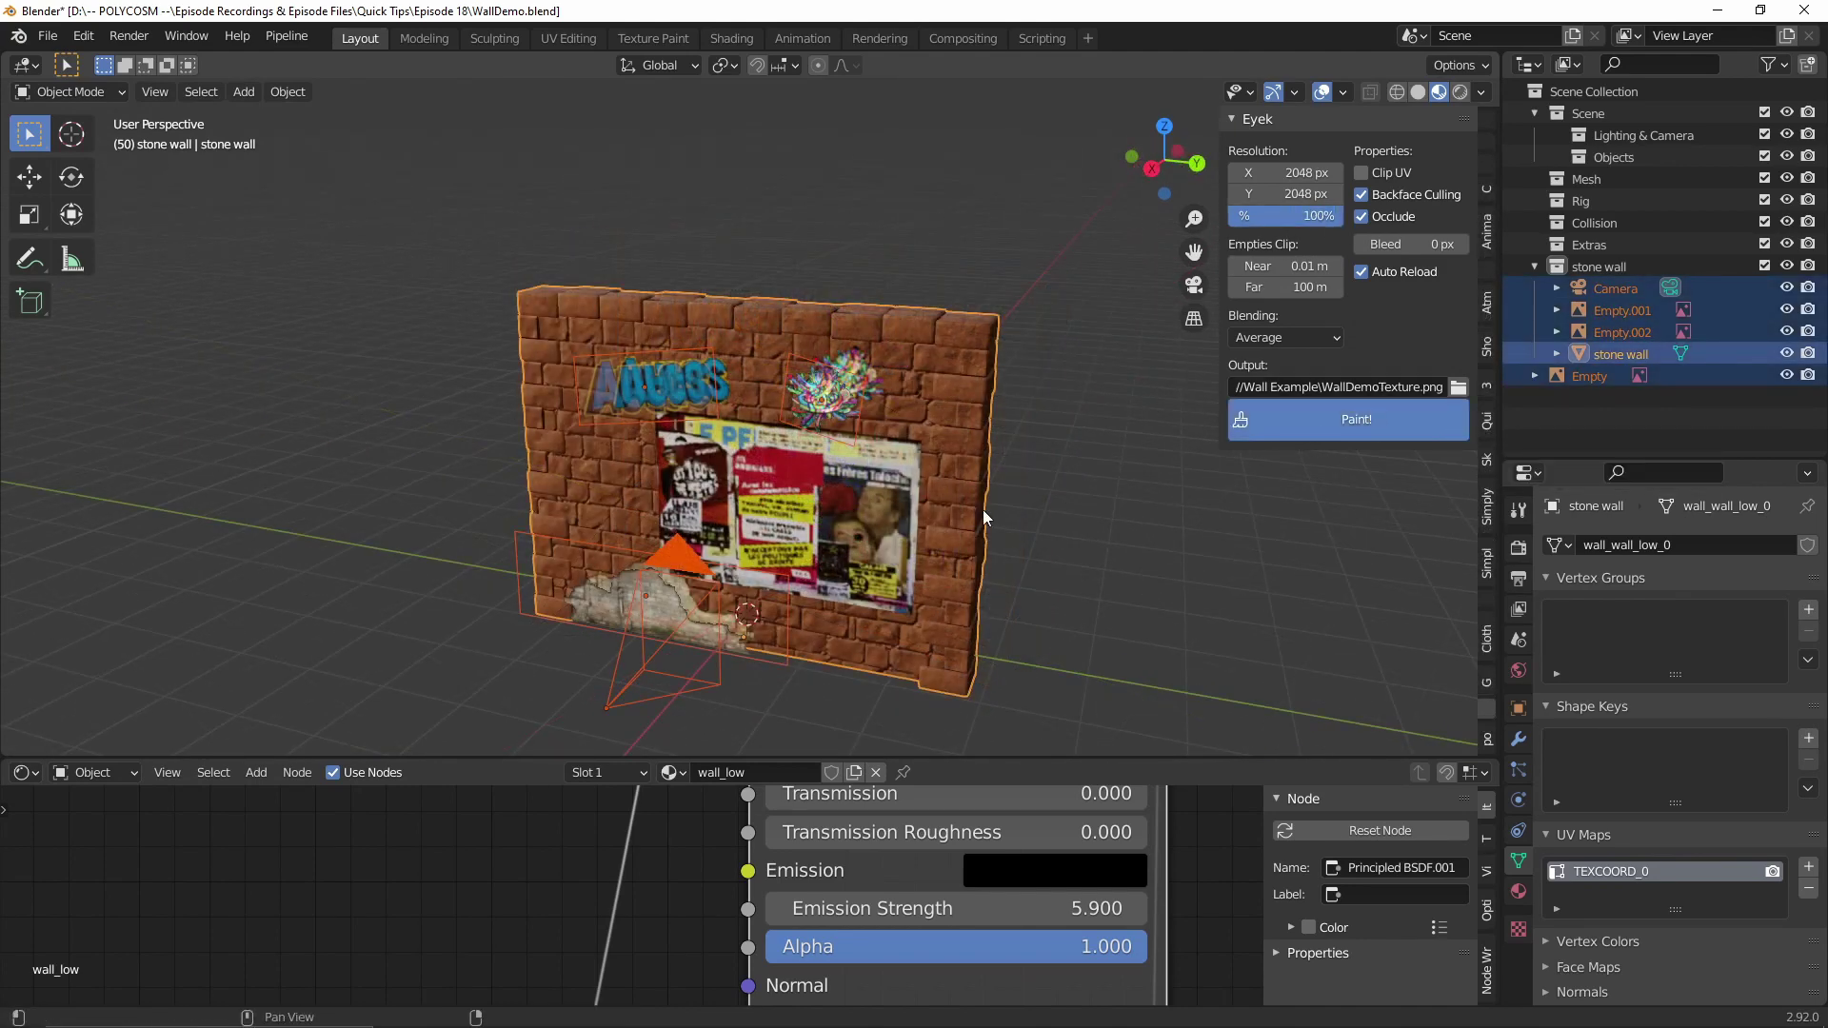
click(974, 491)
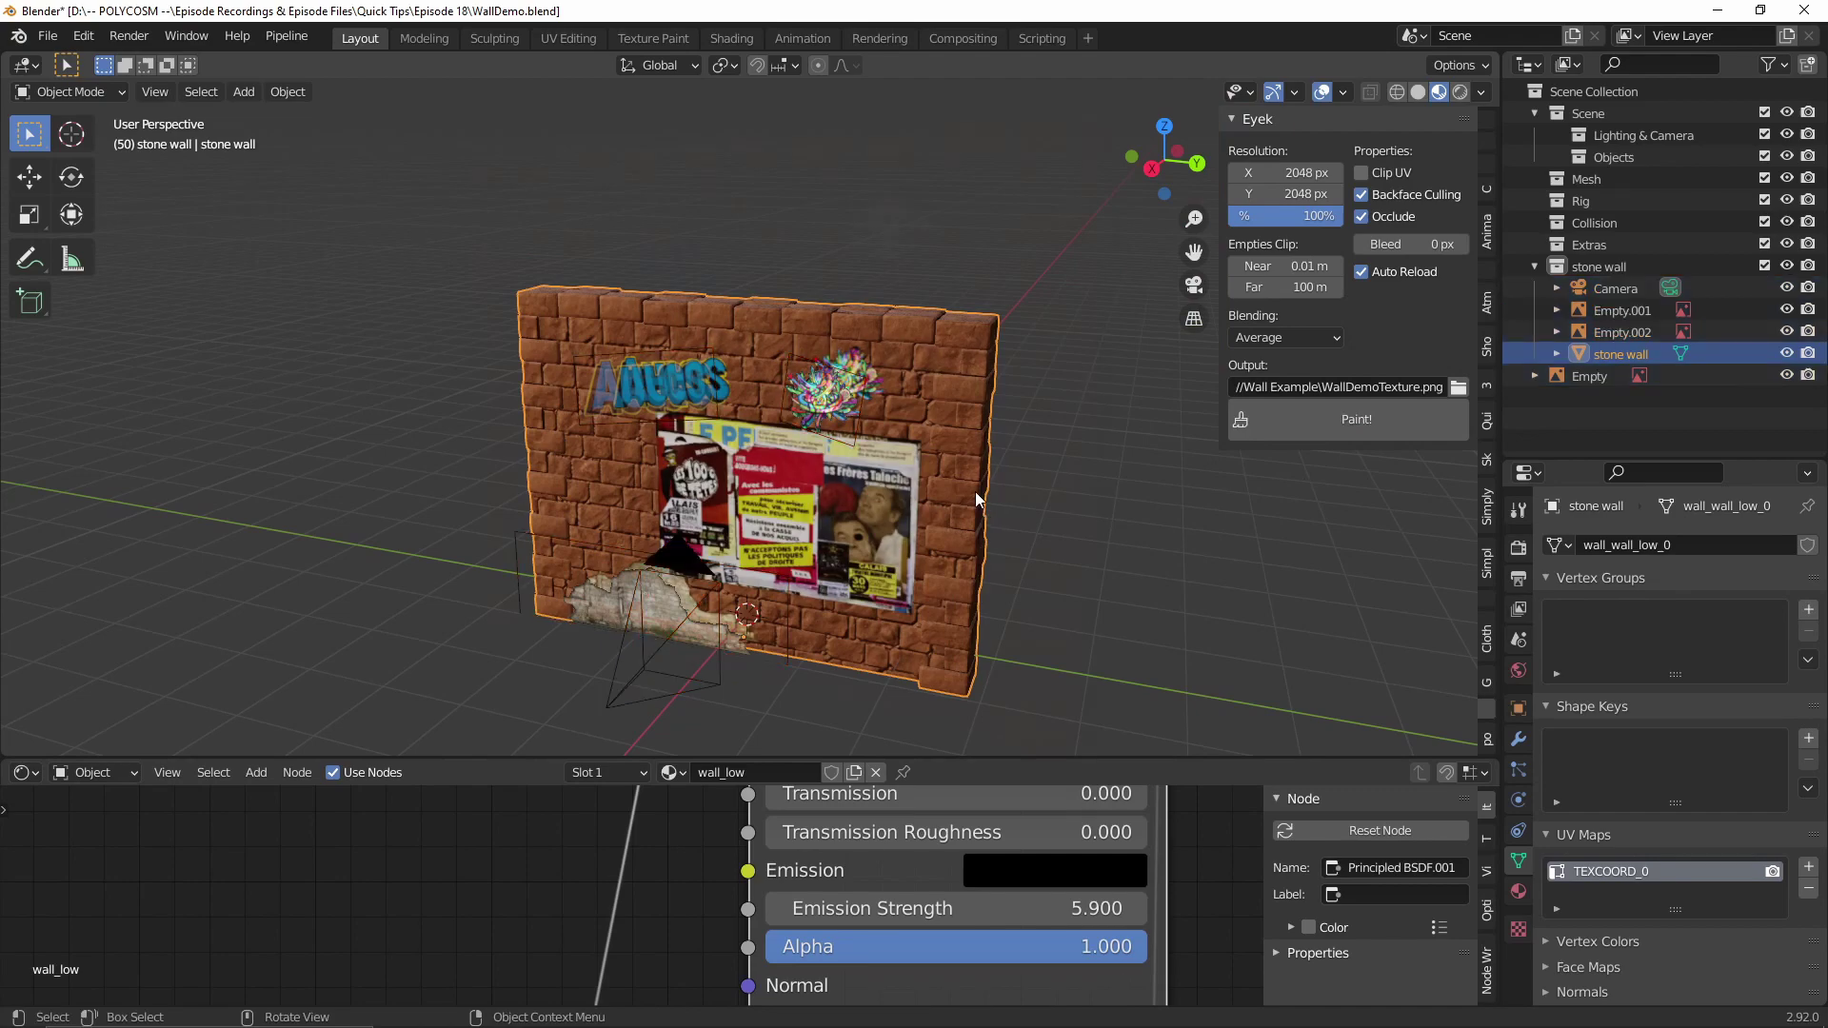
key(KP_Divide)
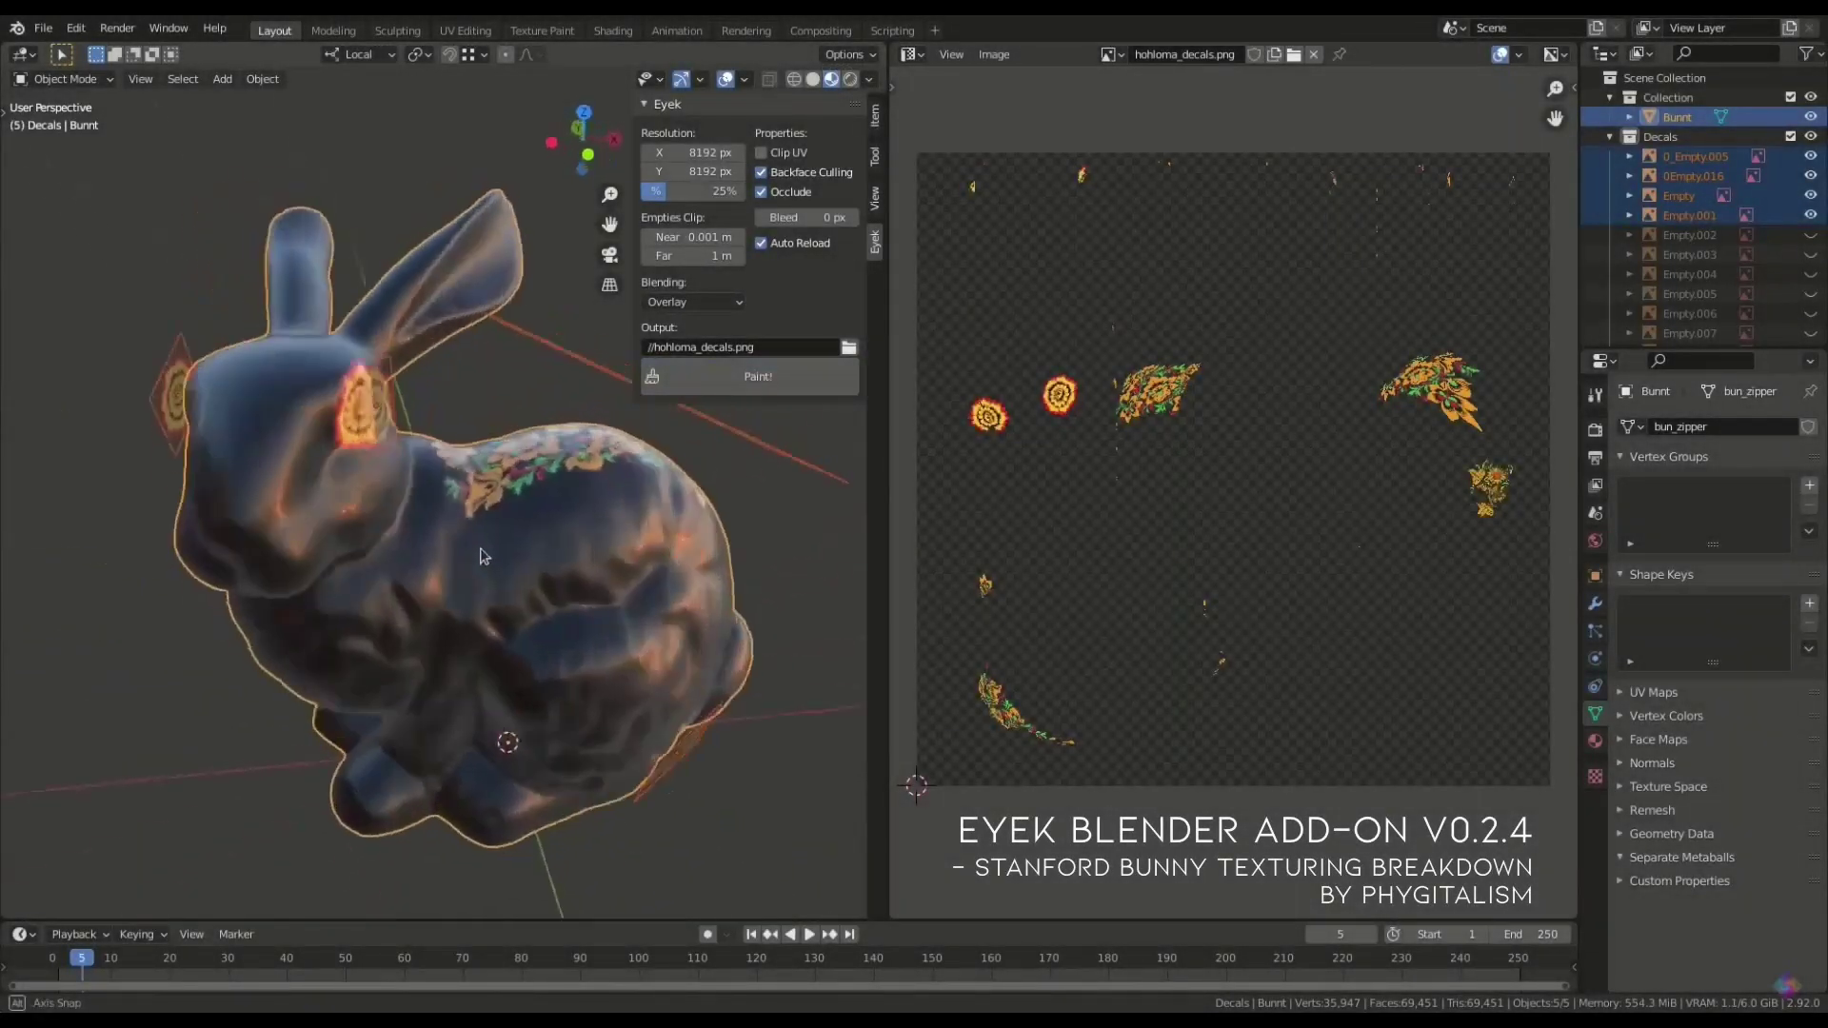
Unhide the floral decals around the bunny and paint them all onto it to hohloma_decals.png at 25% resolution
click(758, 377)
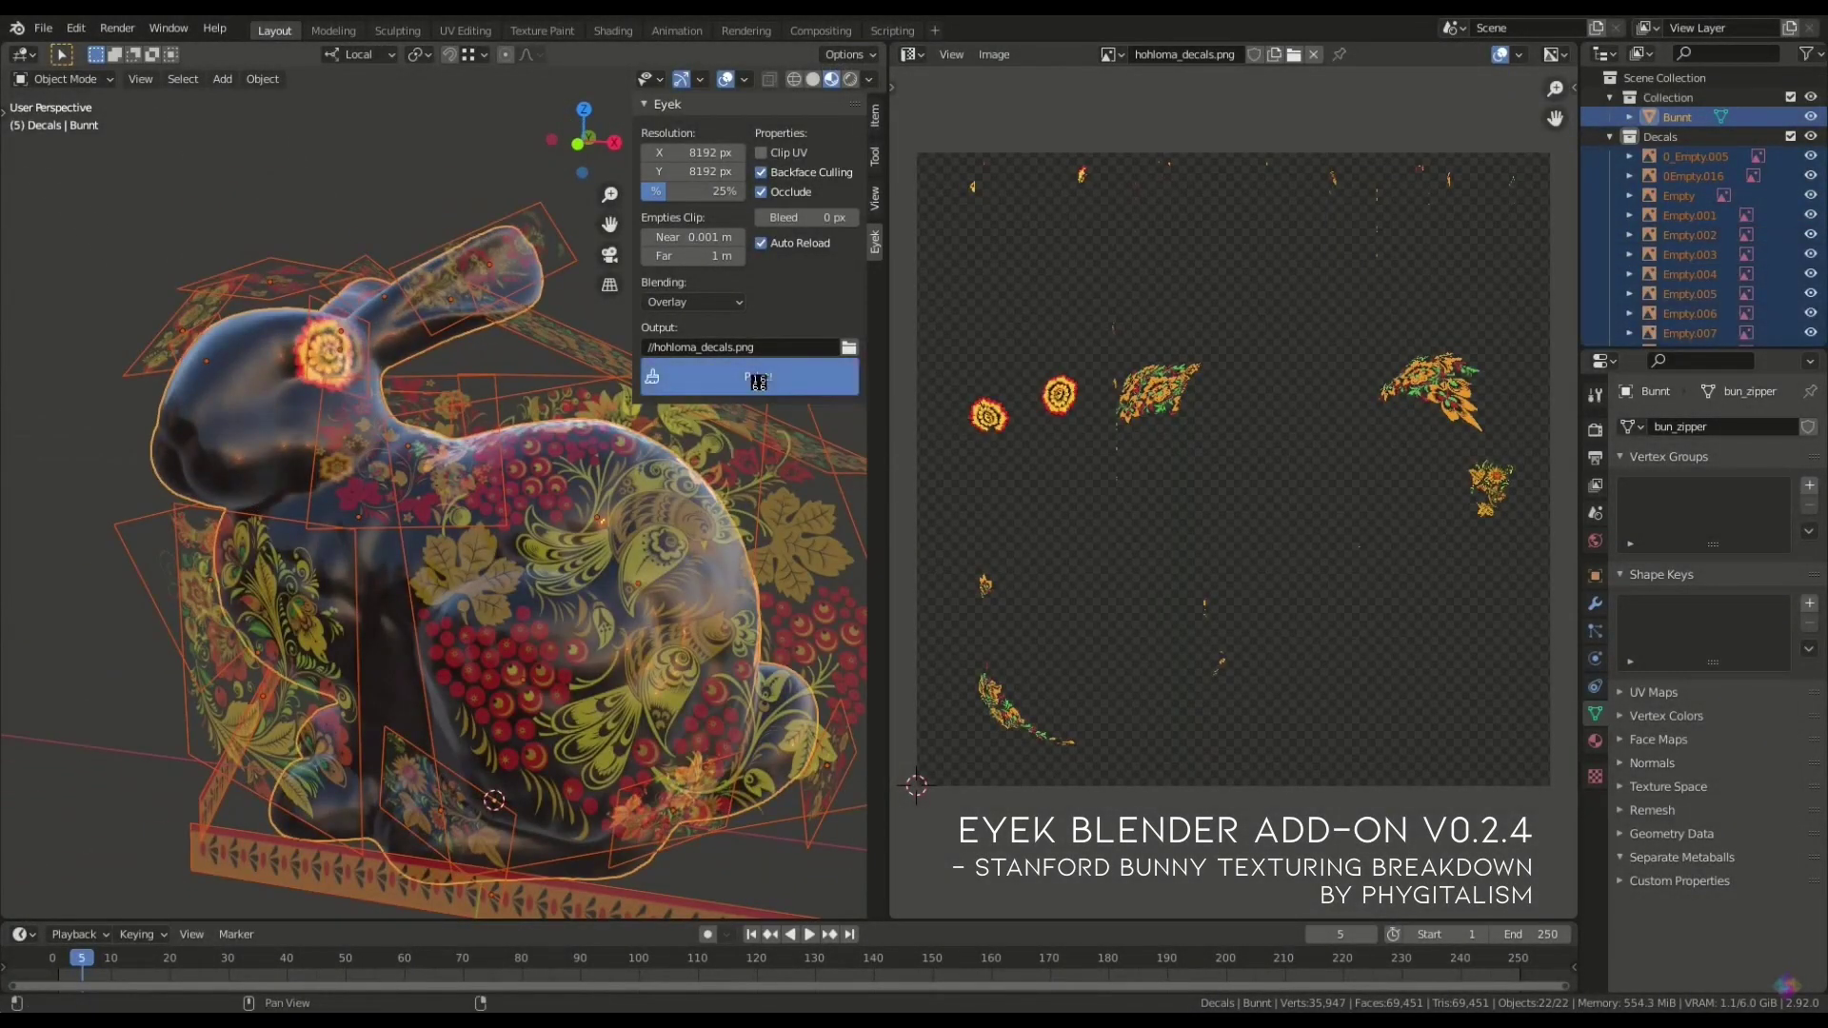
mouse_move(714, 514)
middle_down()
mouse_move(670, 606)
mouse_move(312, 571)
middle_up()
key(alt+h)
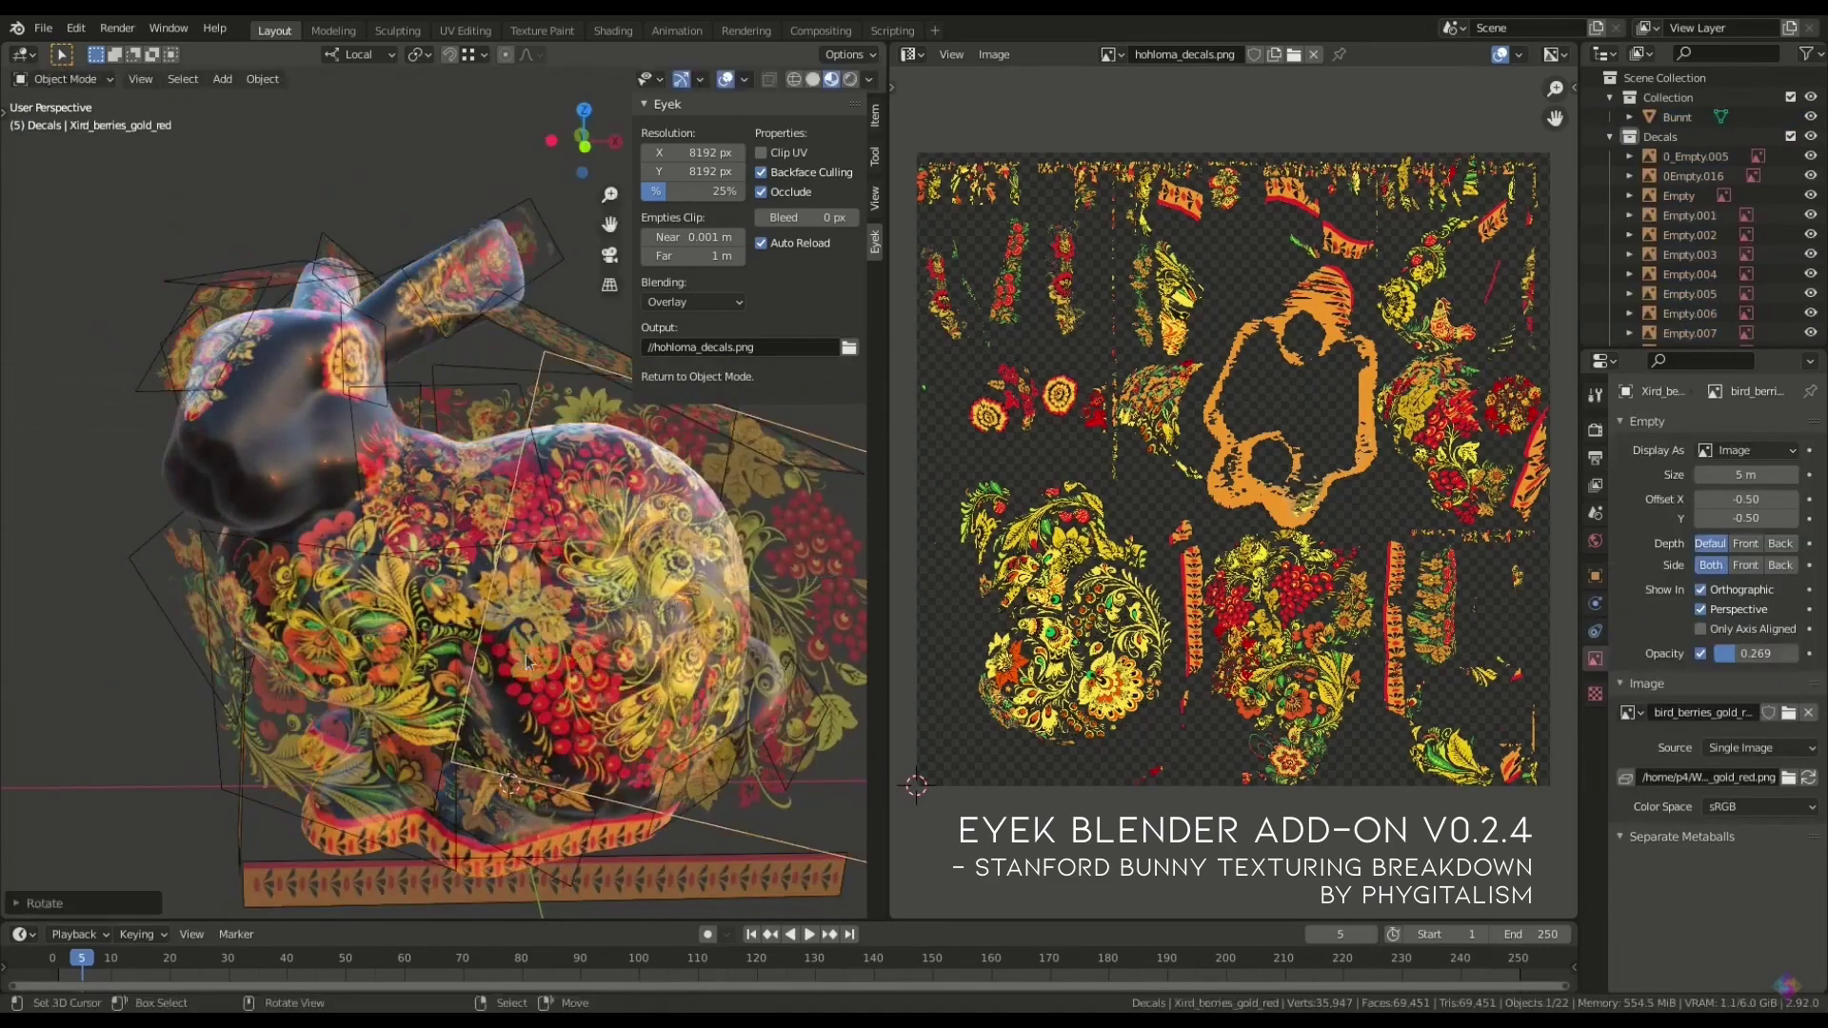
click(759, 381)
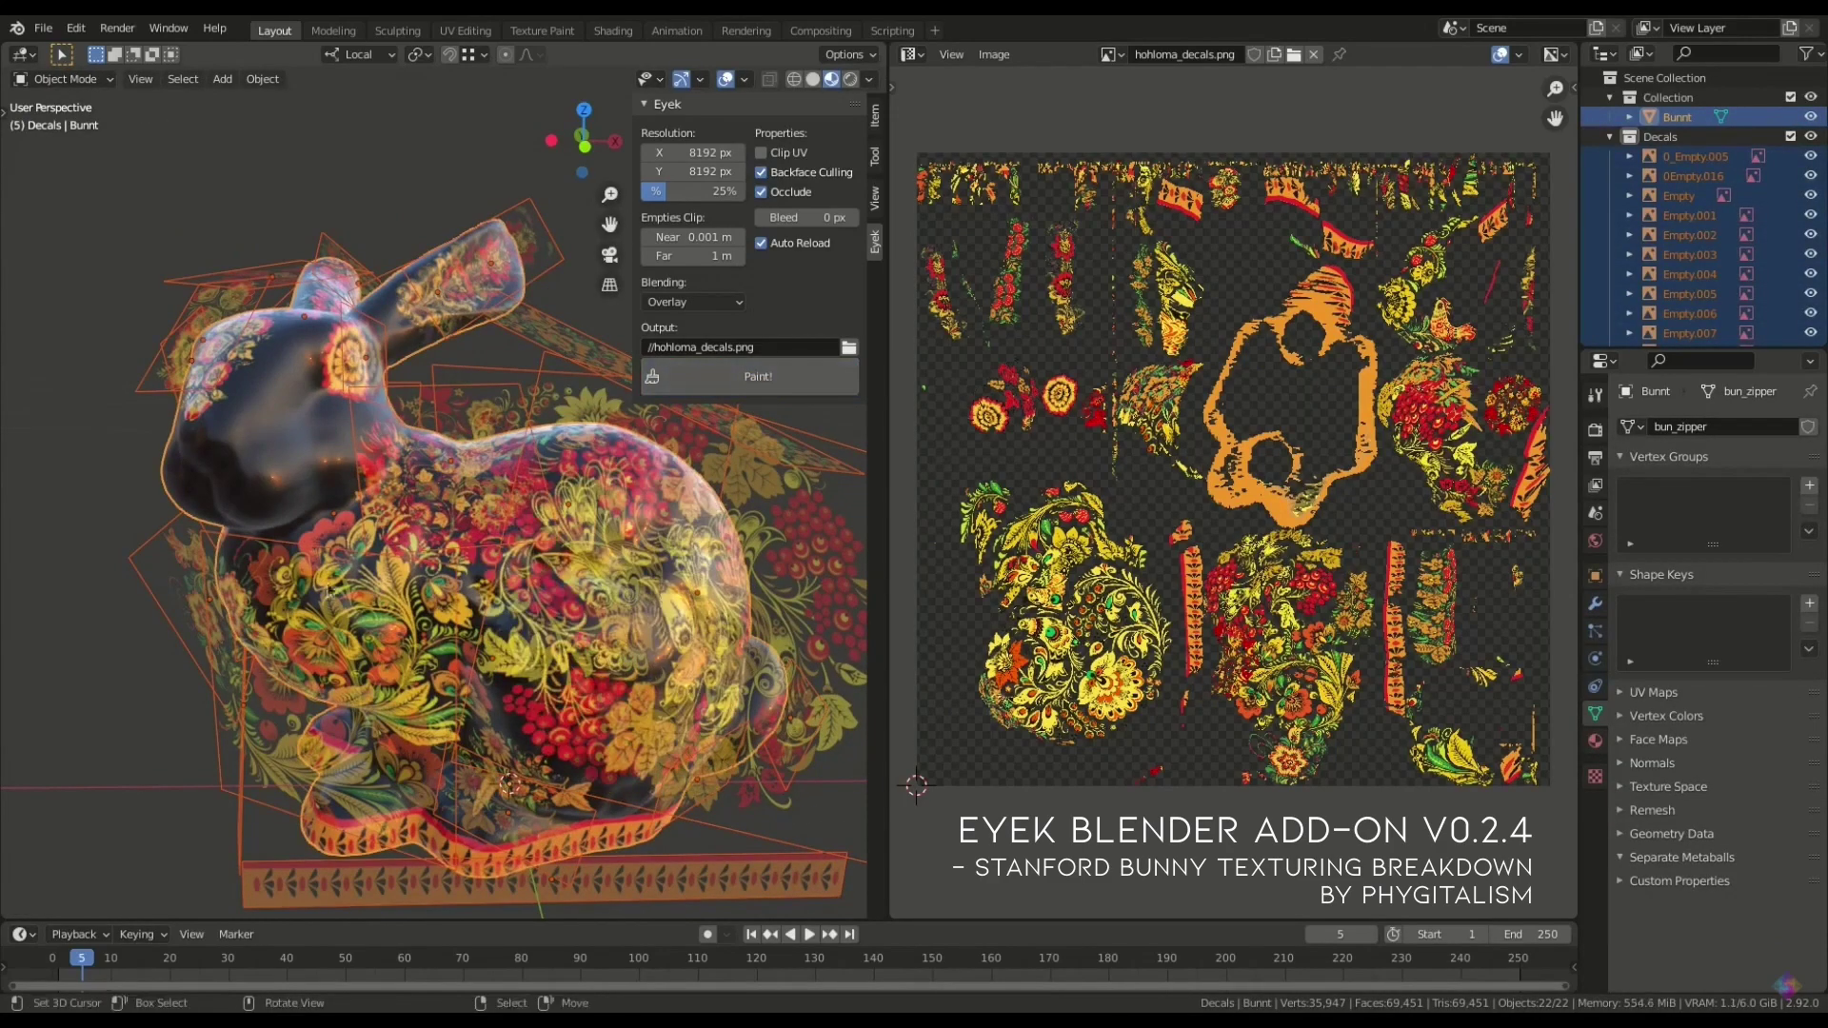
Rotate the bird and berries decal on the bunny's side about the Z axis and rescale it
middle_drag(409, 581, 575, 610)
click(437, 519)
middle_drag(437, 518, 630, 524)
click(428, 533)
key(r)
key(z)
click(428, 533)
key(s)
click(428, 533)
Repaint all decals onto the bunny at 25% resolution and hide everything except the bunny
key(a)
shift+click(495, 419)
click(766, 374)
mouse_move(724, 448)
middle_down()
mouse_move(628, 449)
mouse_move(652, 646)
mouse_move(368, 623)
middle_up()
click(628, 448)
key(shift+h)
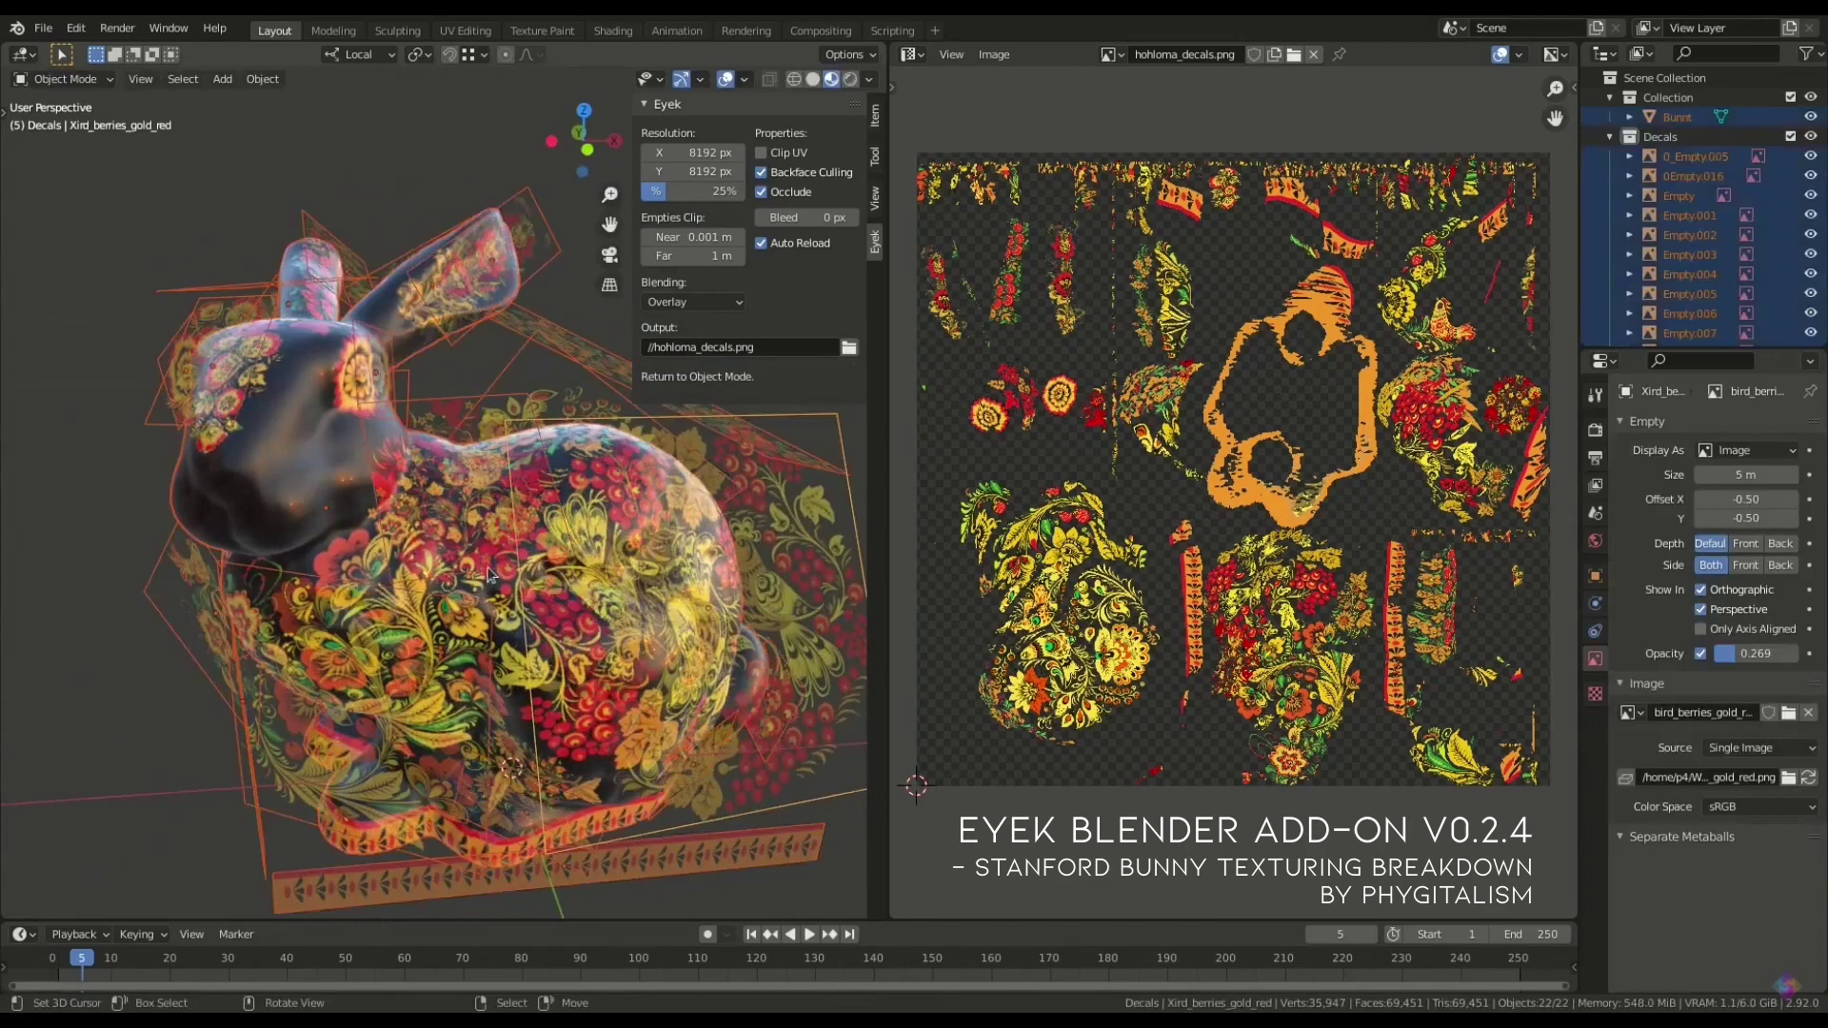
Raise the output resolution to 100%, repaint all decals onto the bunny and show the bunny alone
drag(653, 194, 746, 194)
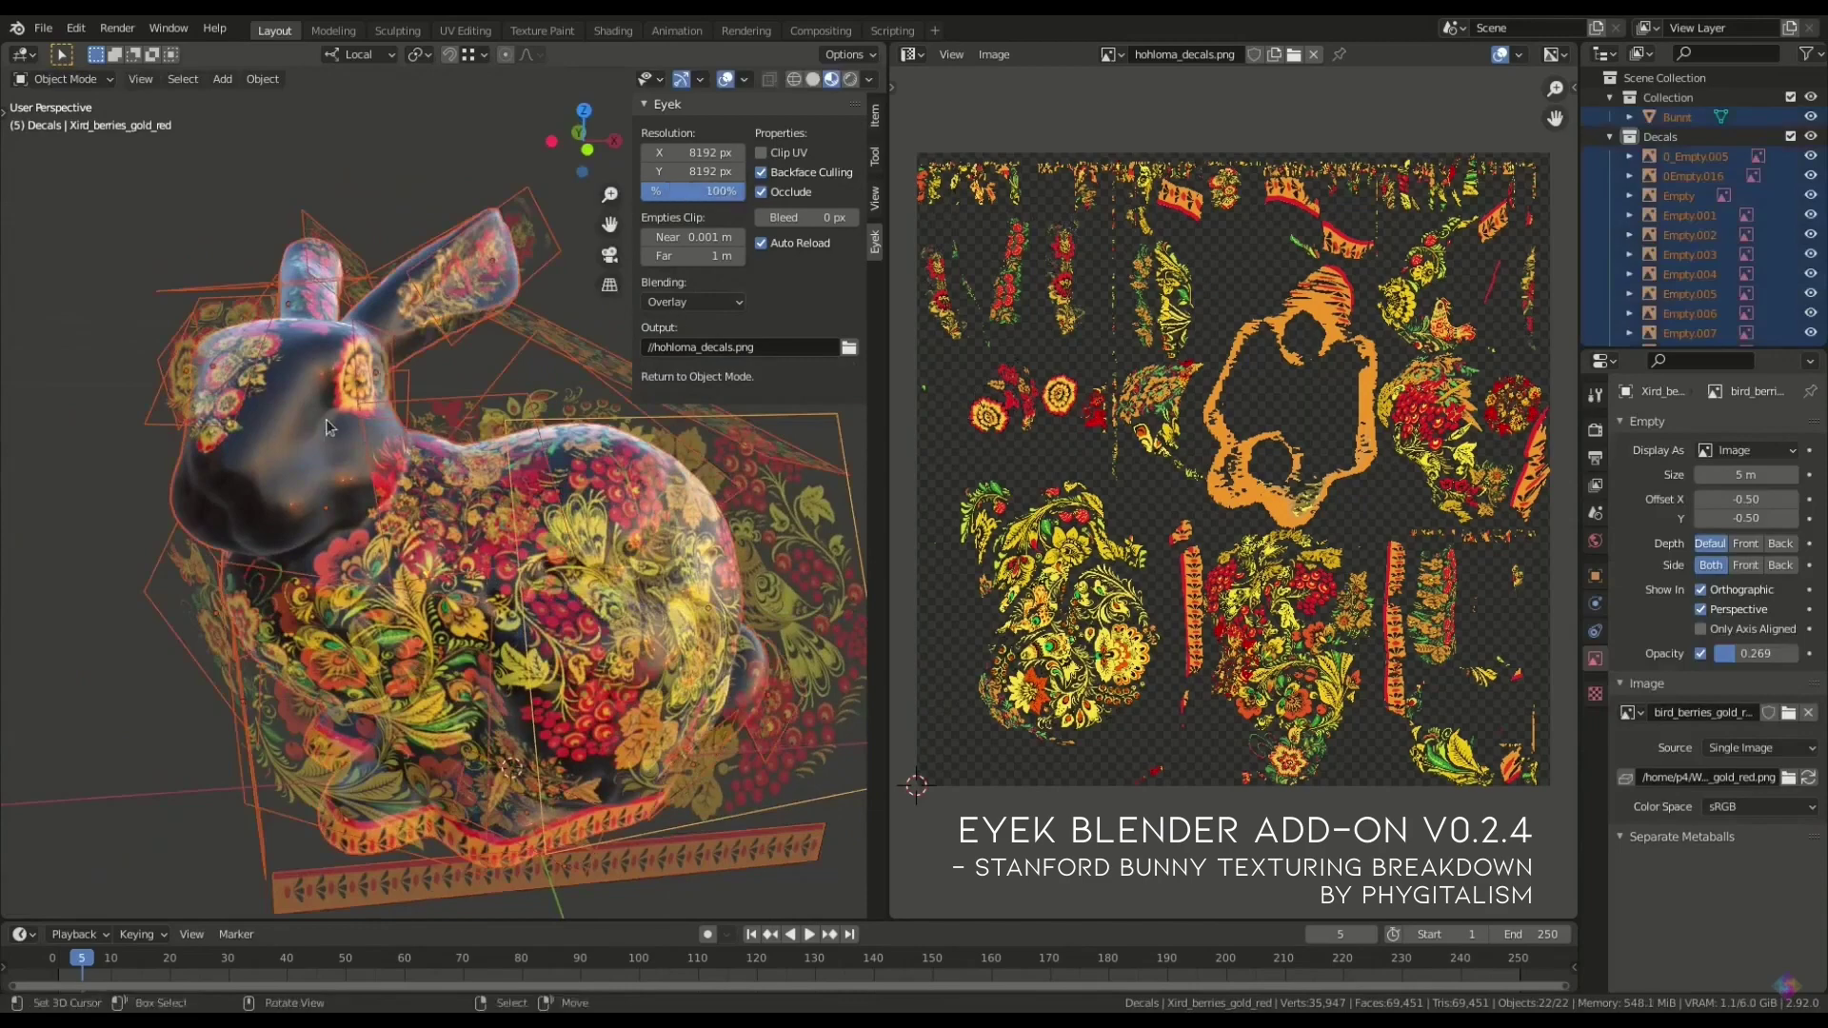
shift+click(666, 476)
click(838, 374)
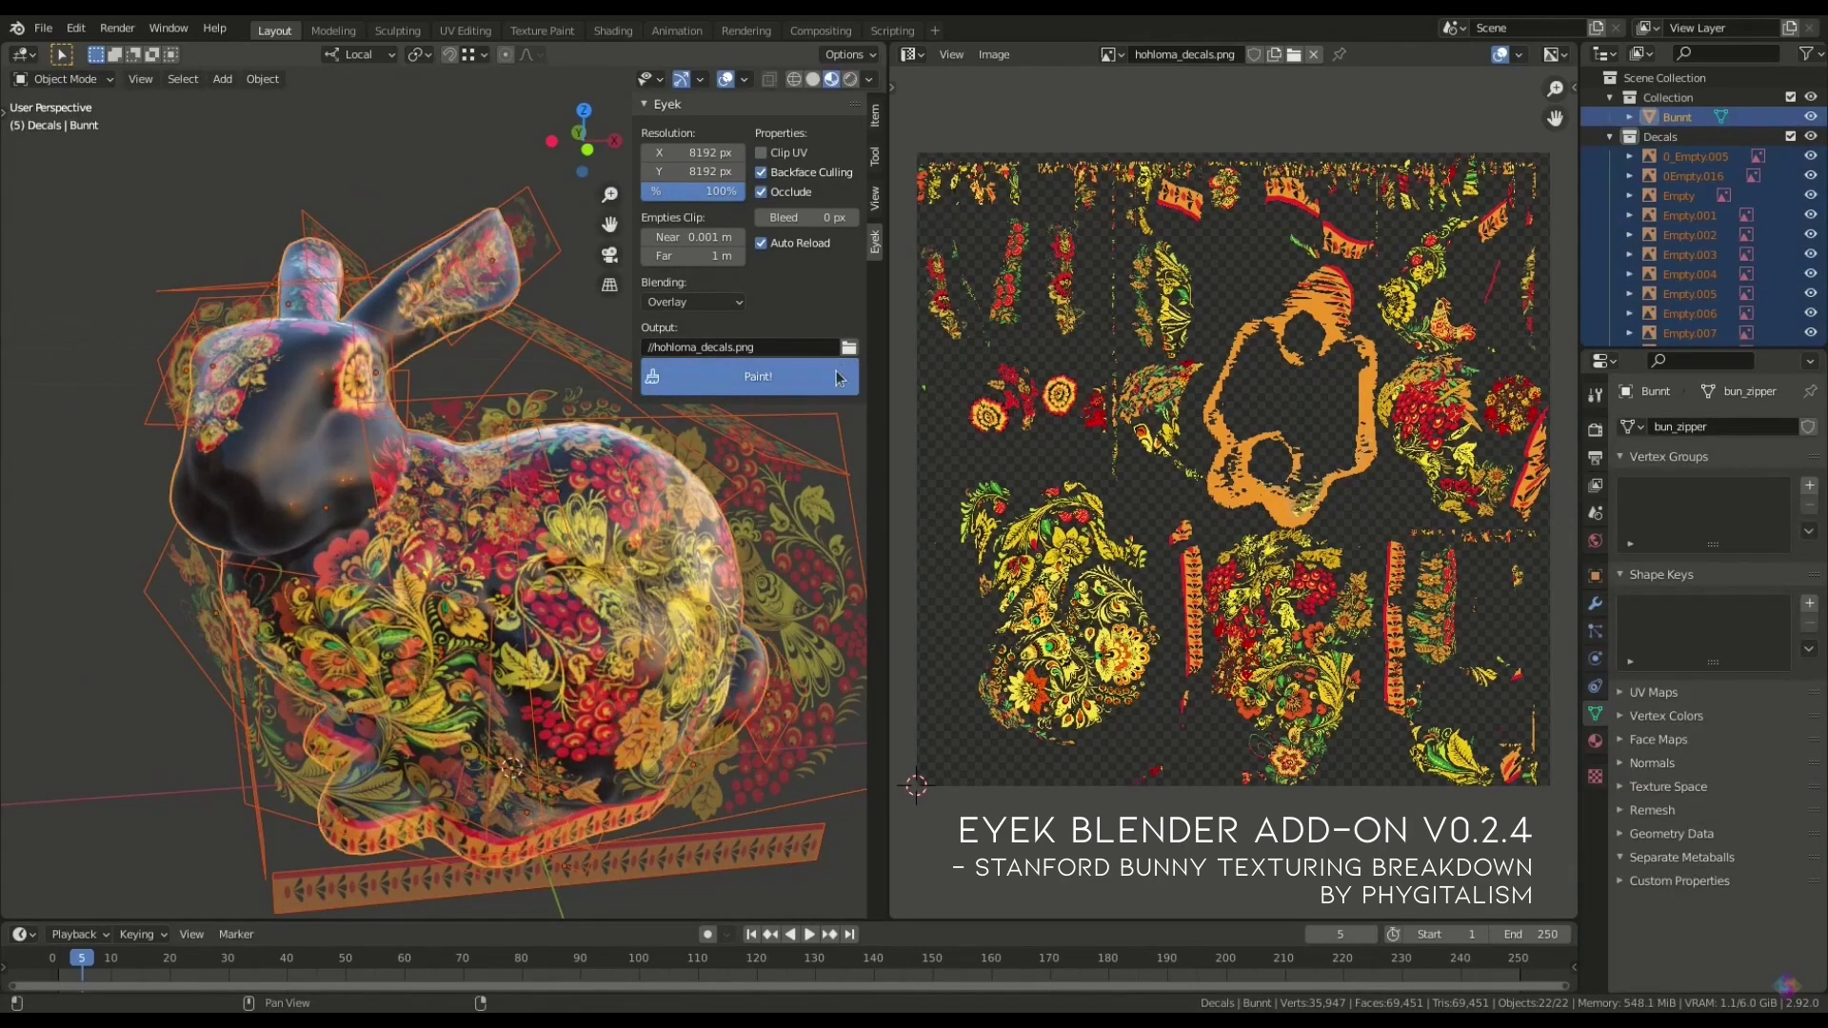
scroll(1362, 261, down, 6)
click(502, 663)
key(shift+h)
mouse_move(501, 663)
middle_down()
mouse_move(439, 645)
mouse_move(693, 710)
mouse_move(828, 681)
mouse_move(714, 714)
middle_up()
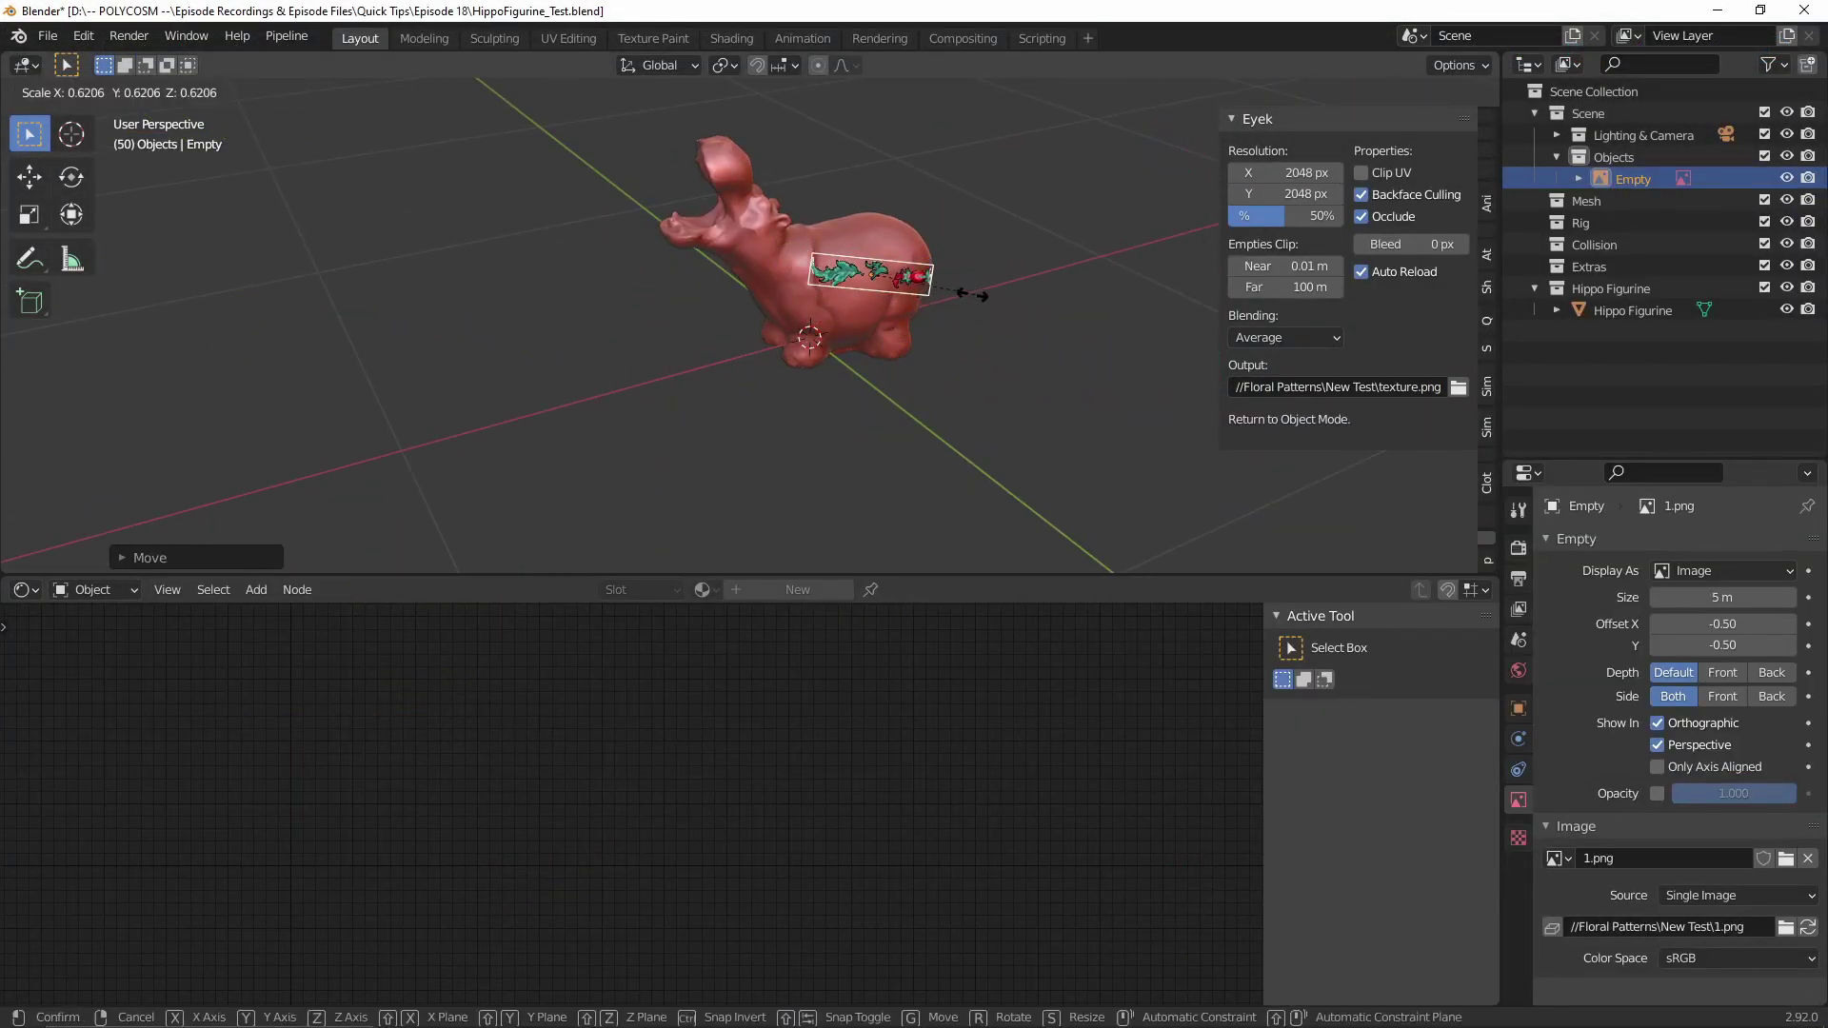
Scale the 1.png floral decal to about 0.62 on the hippo figurine's side and paint its projection at 50% resolution
click(971, 296)
middle_drag(971, 295, 1057, 375)
scroll(924, 414, up, 3)
click(925, 419)
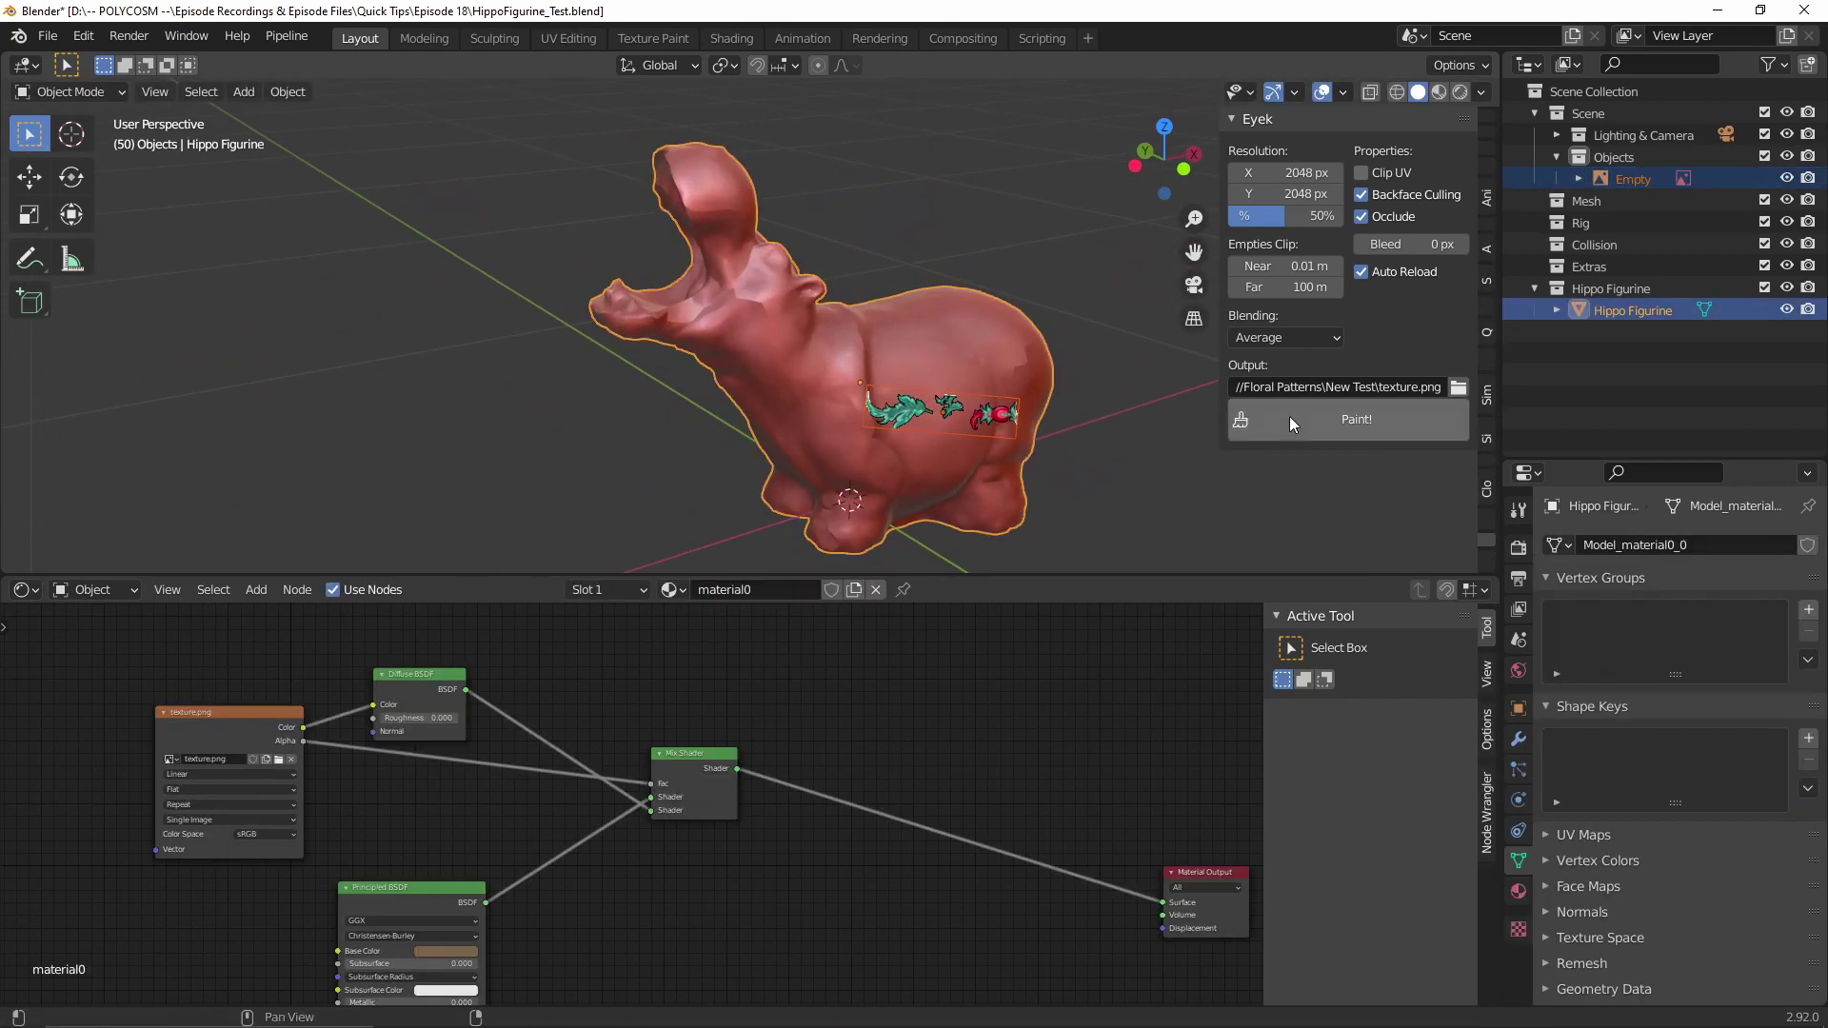
Load the painted texture.png into the image texture node of the hippo's material0 material
middle_drag(245, 773, 353, 756)
click(385, 741)
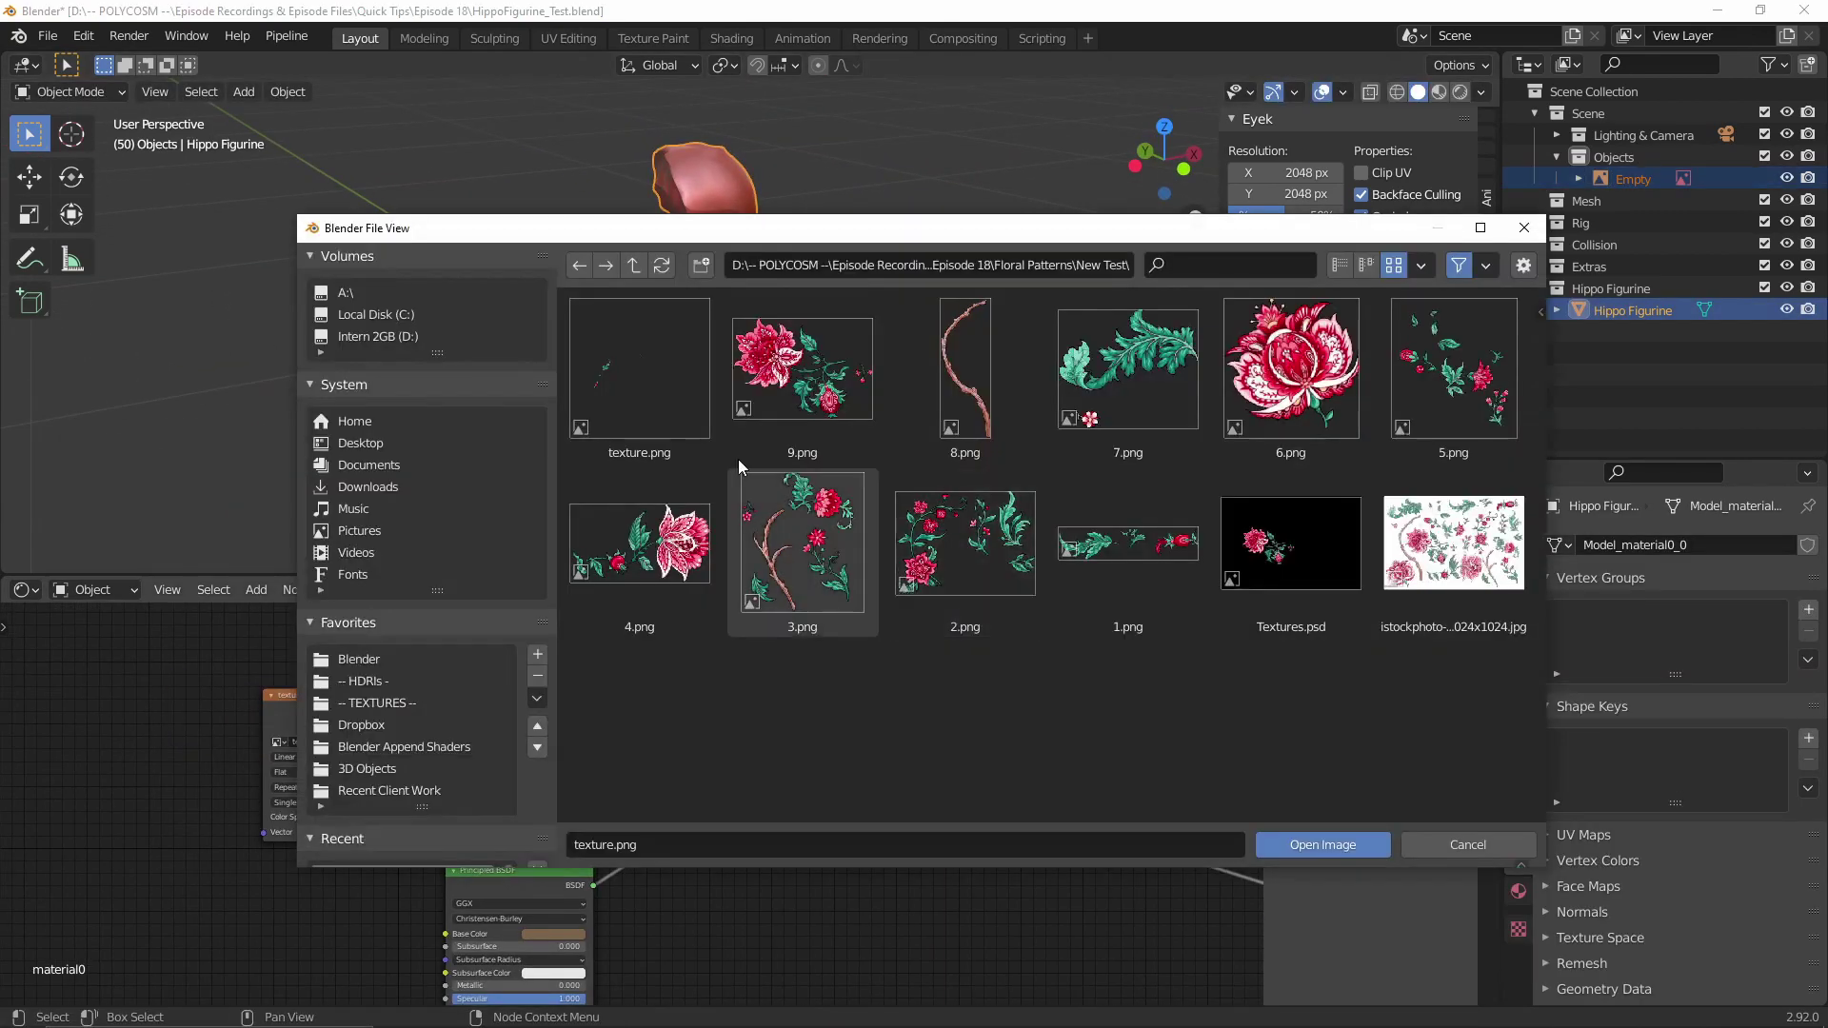